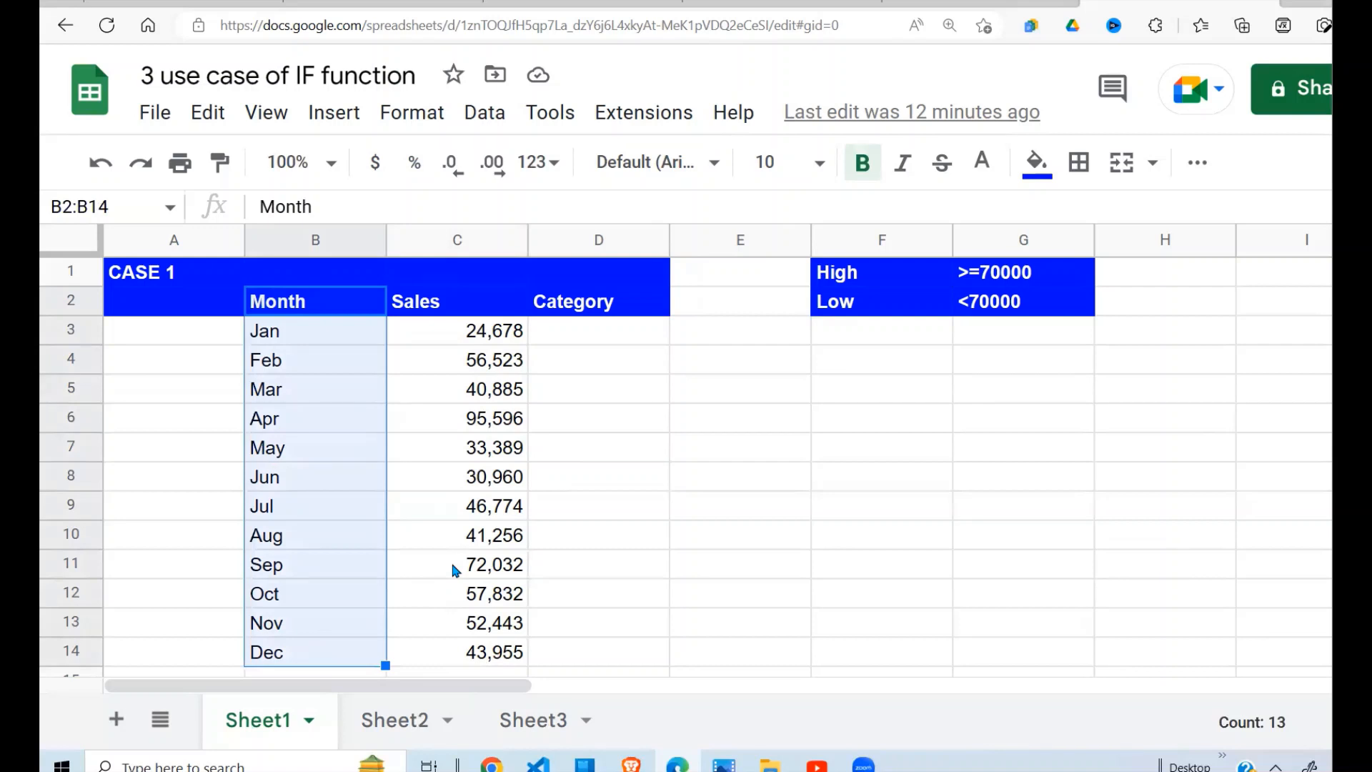
Step: Review the High and Low sales thresholds in F1:G2 of the Case 1 sheet
left_click(629, 367)
left_click_drag(865, 275, 1081, 315)
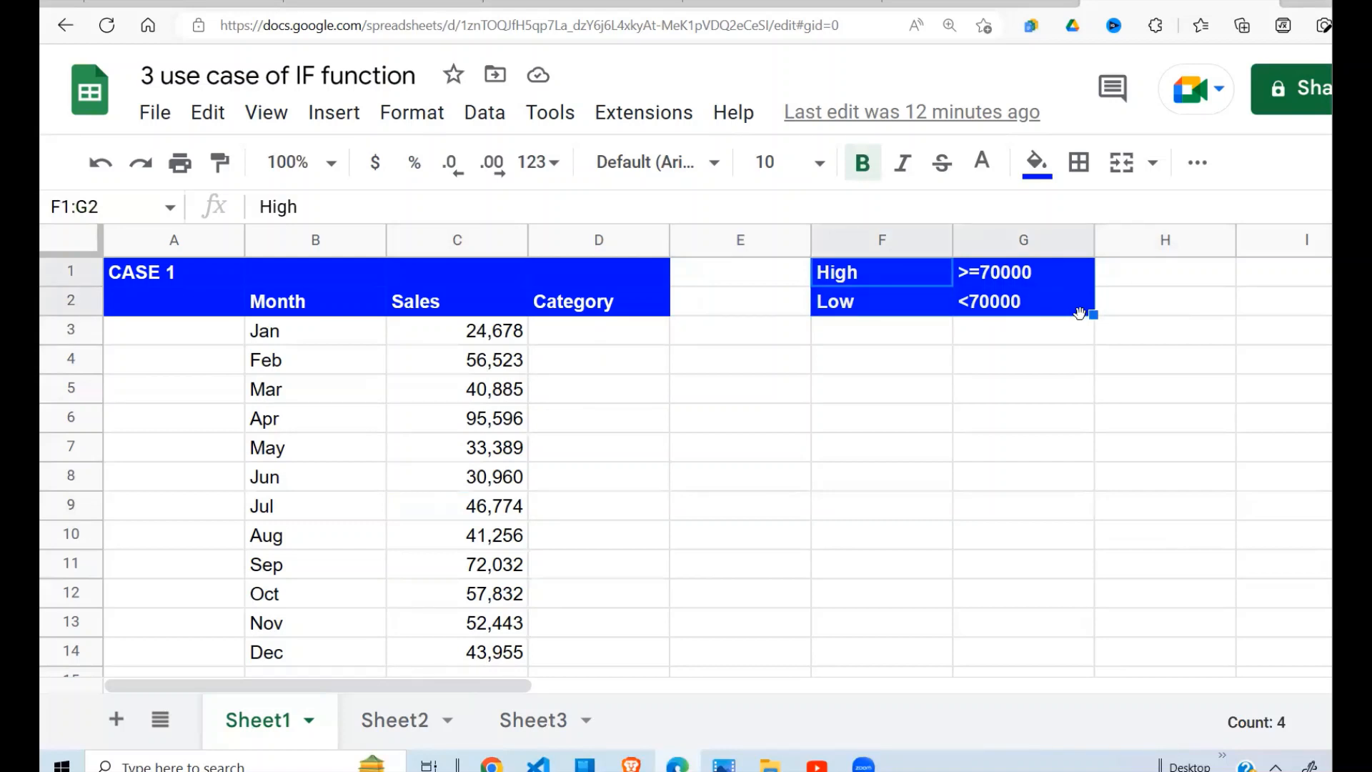
left_click(1006, 284)
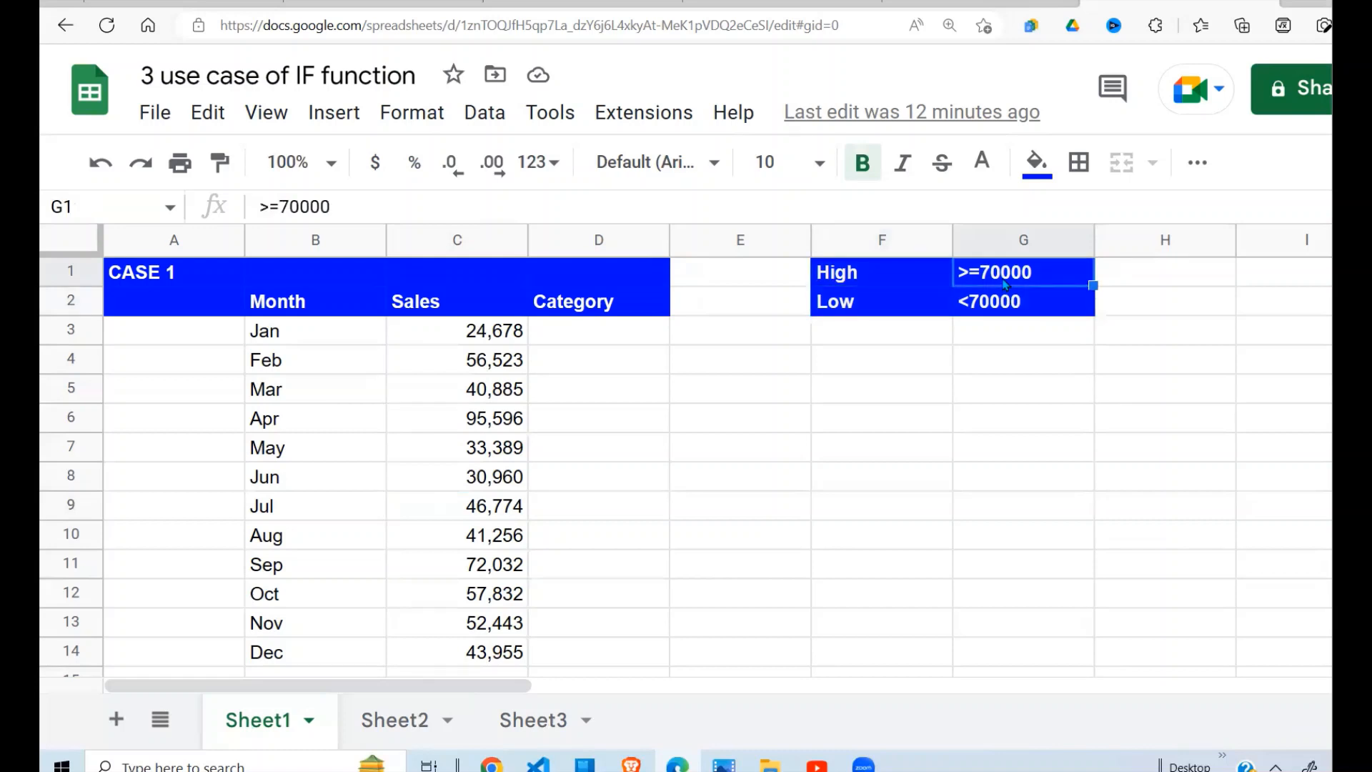
left_click(892, 285)
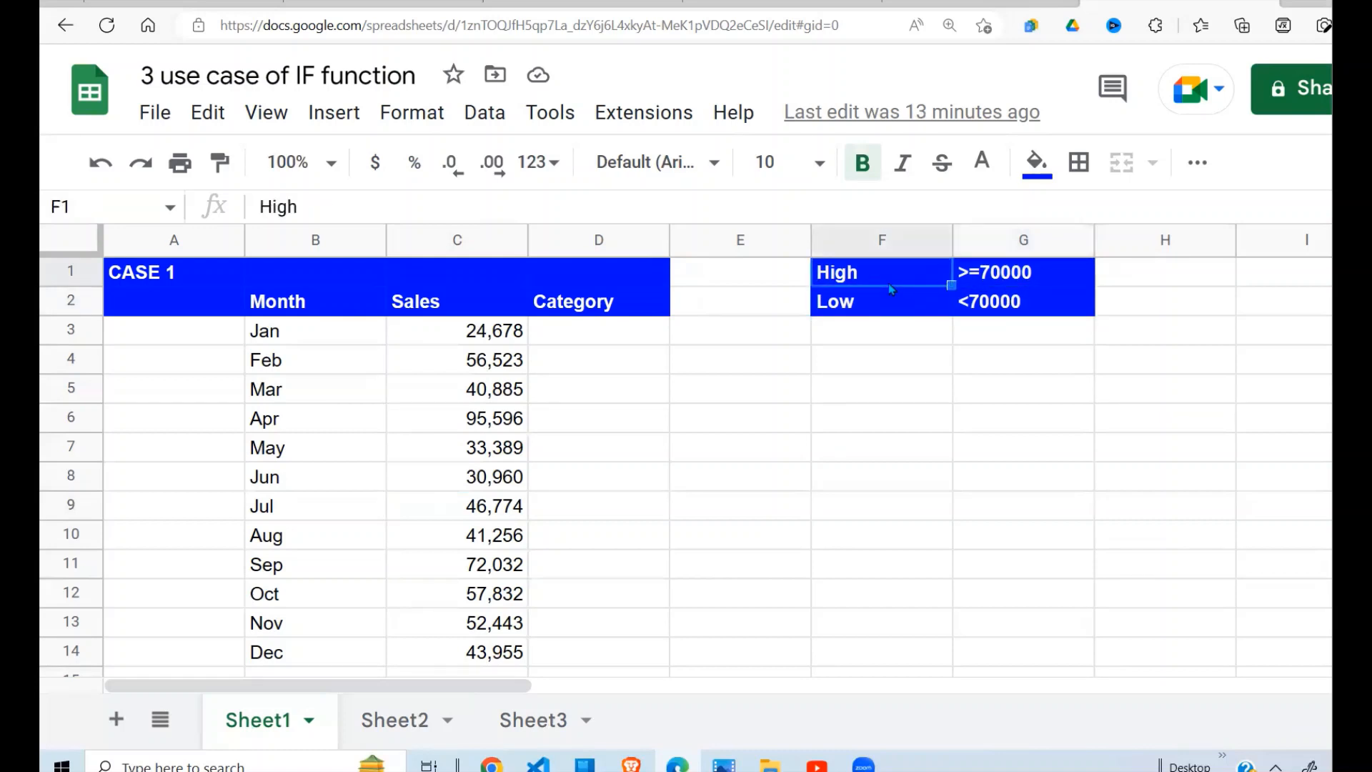
left_click(1008, 311)
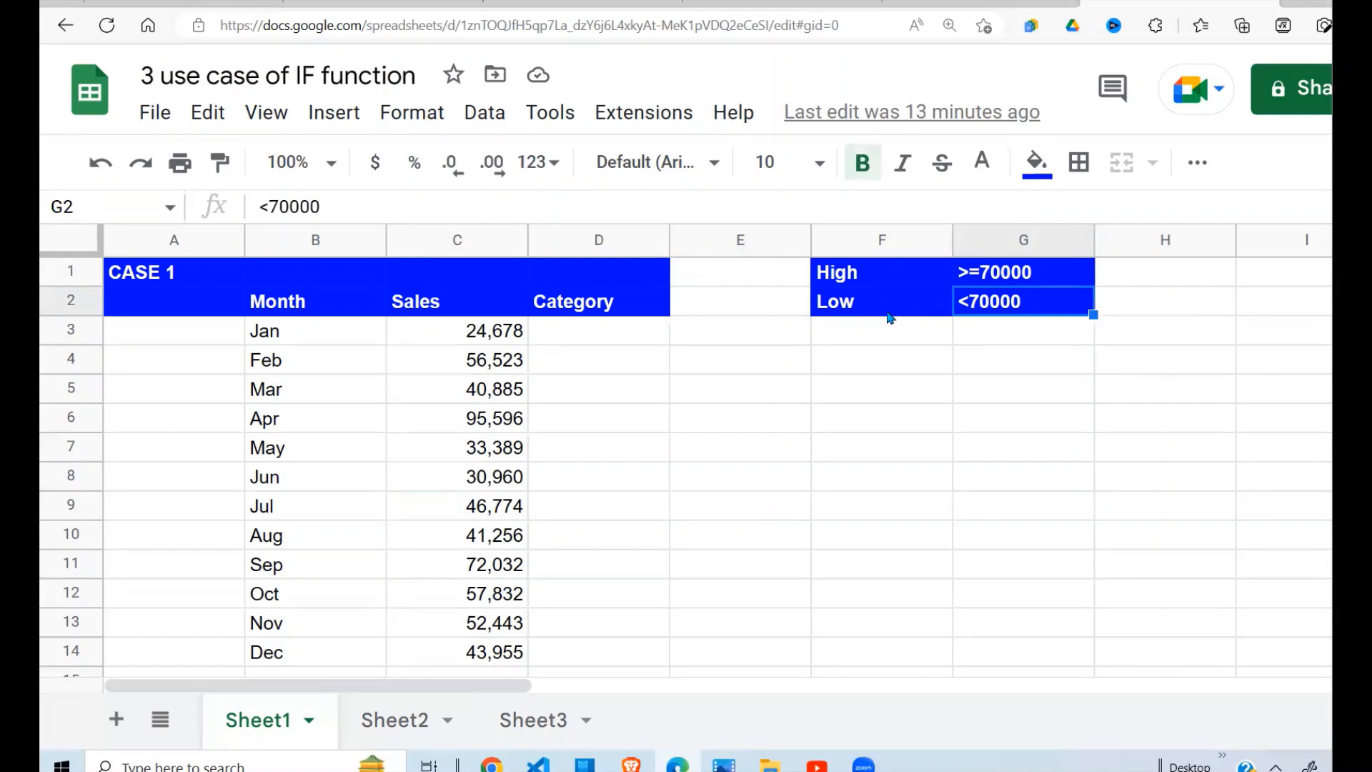
Step: Start an IF formula in D3 that tests whether the Jan sales in C3 are >=70000
left_click(622, 332)
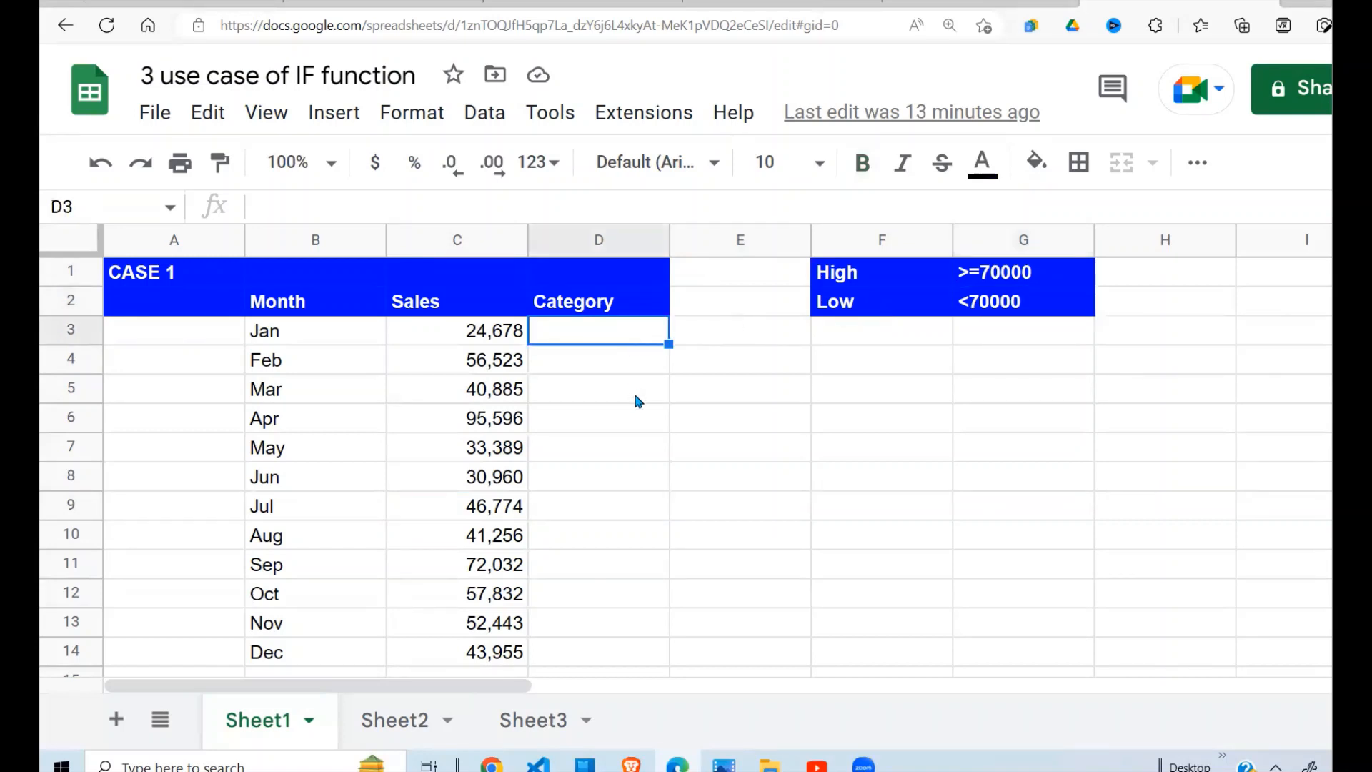
type("=")
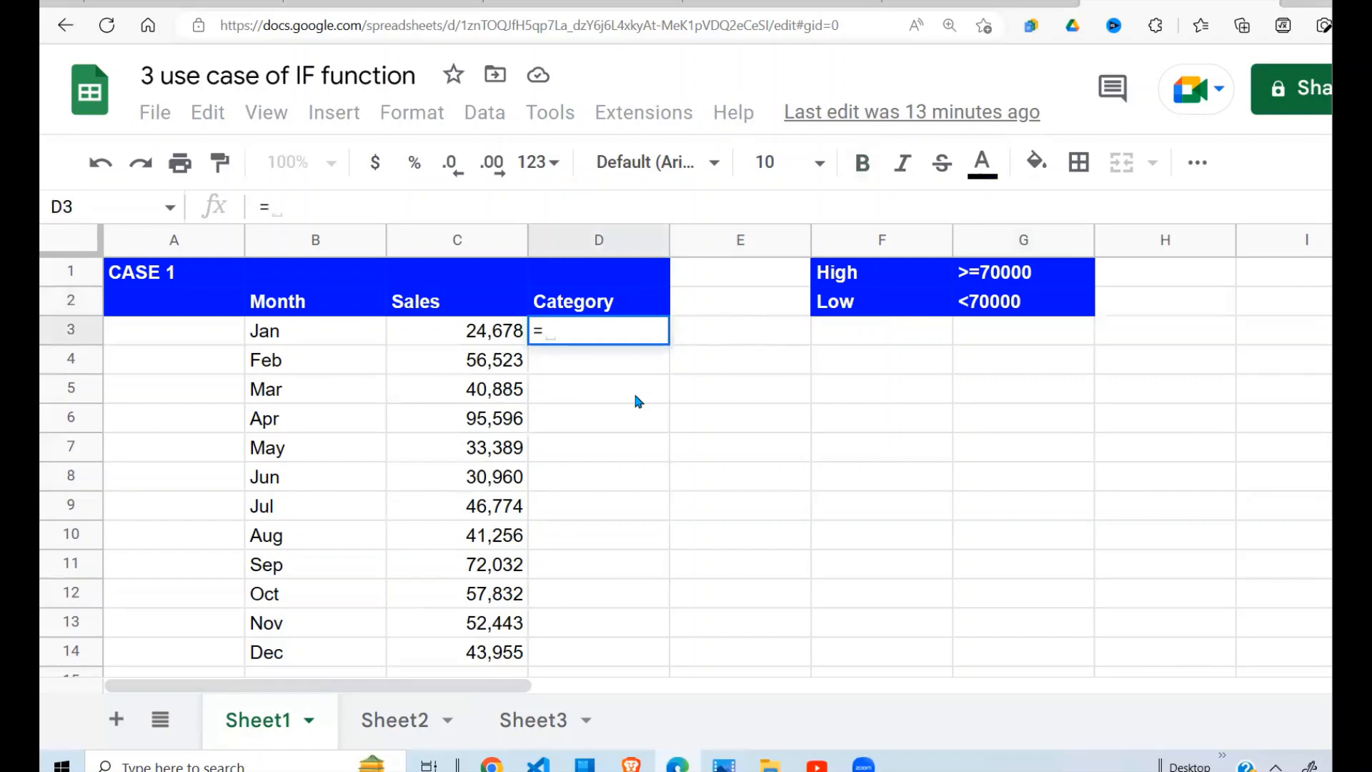
type("if")
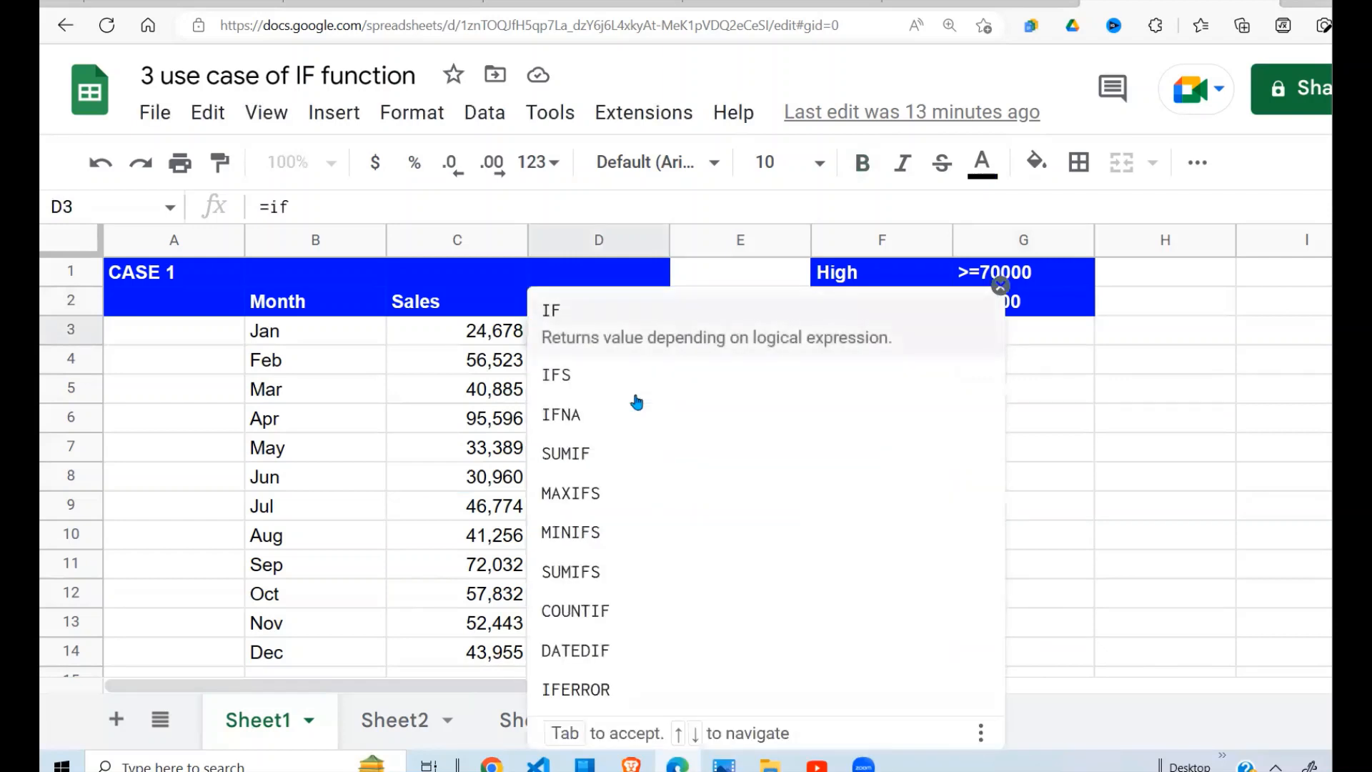
type("(")
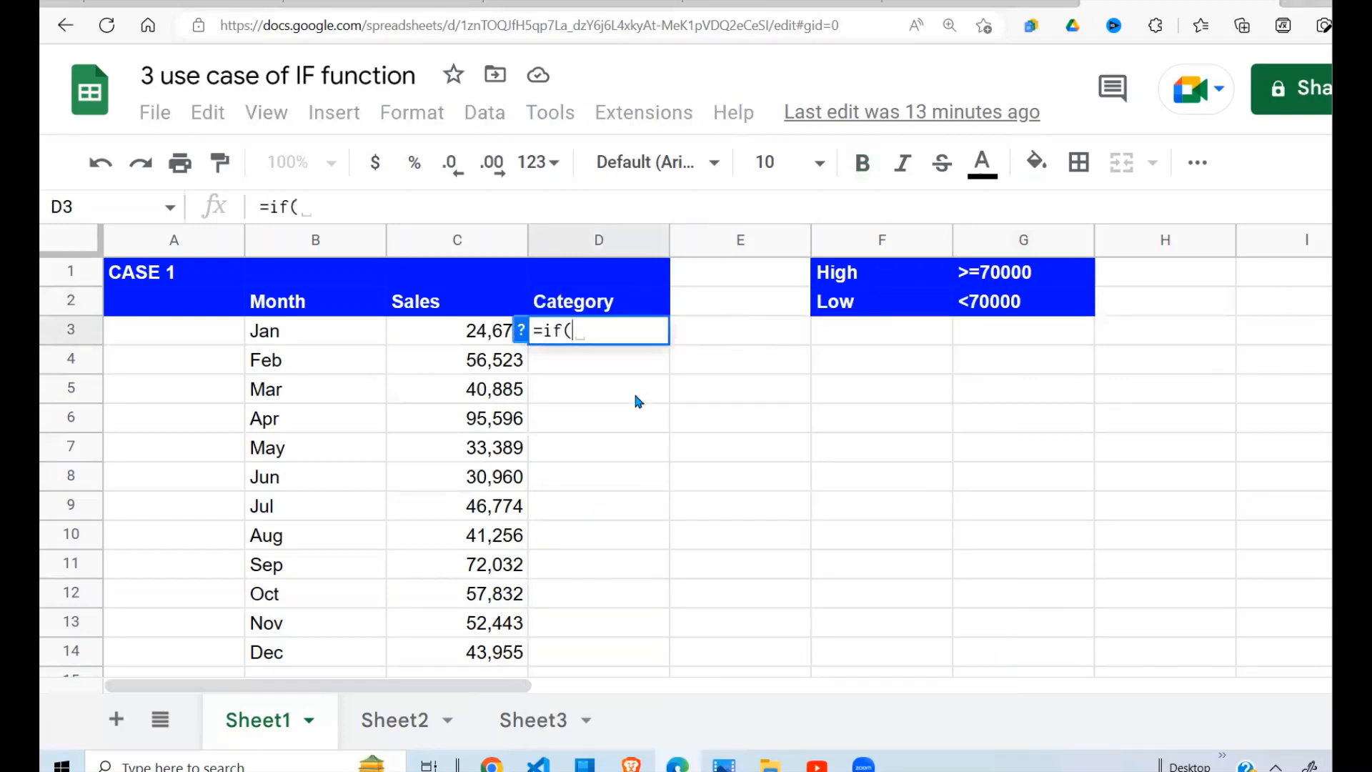
left_click(521, 329)
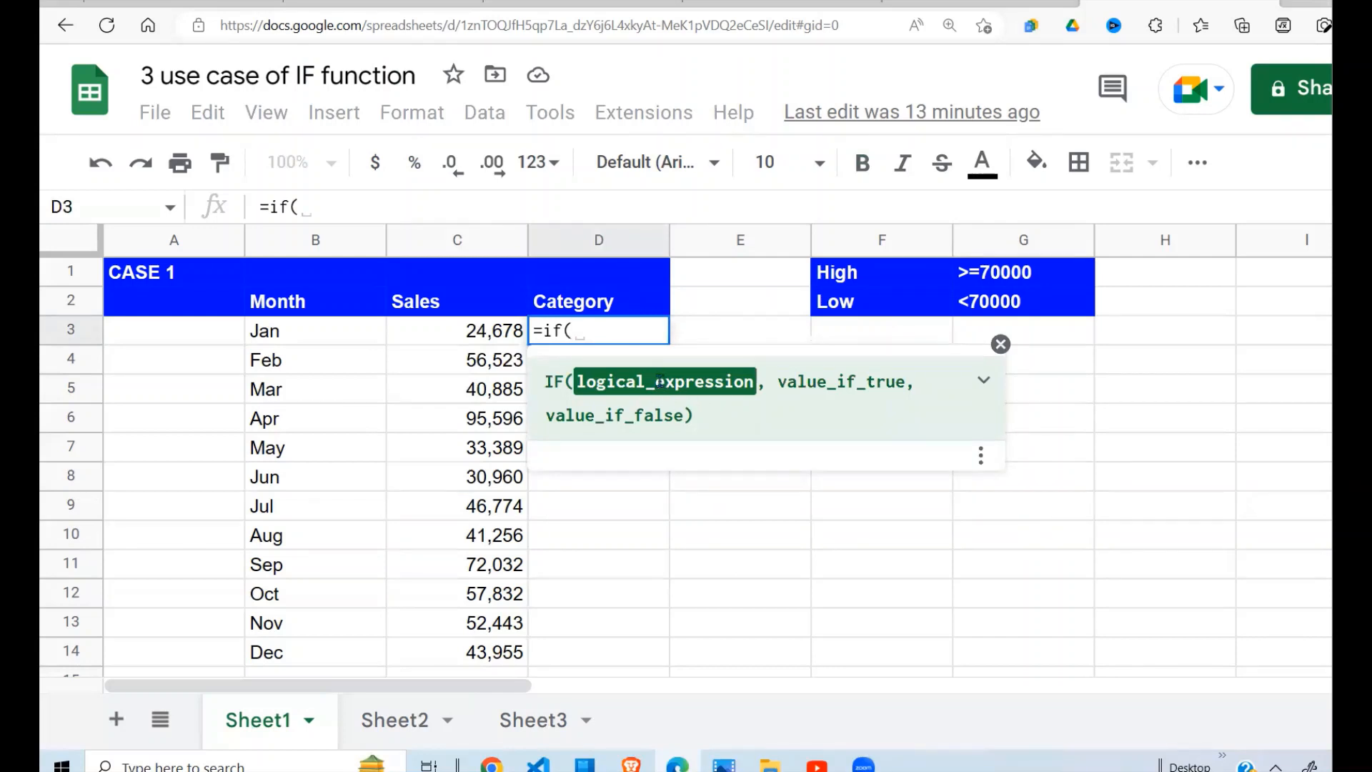
left_click(502, 329)
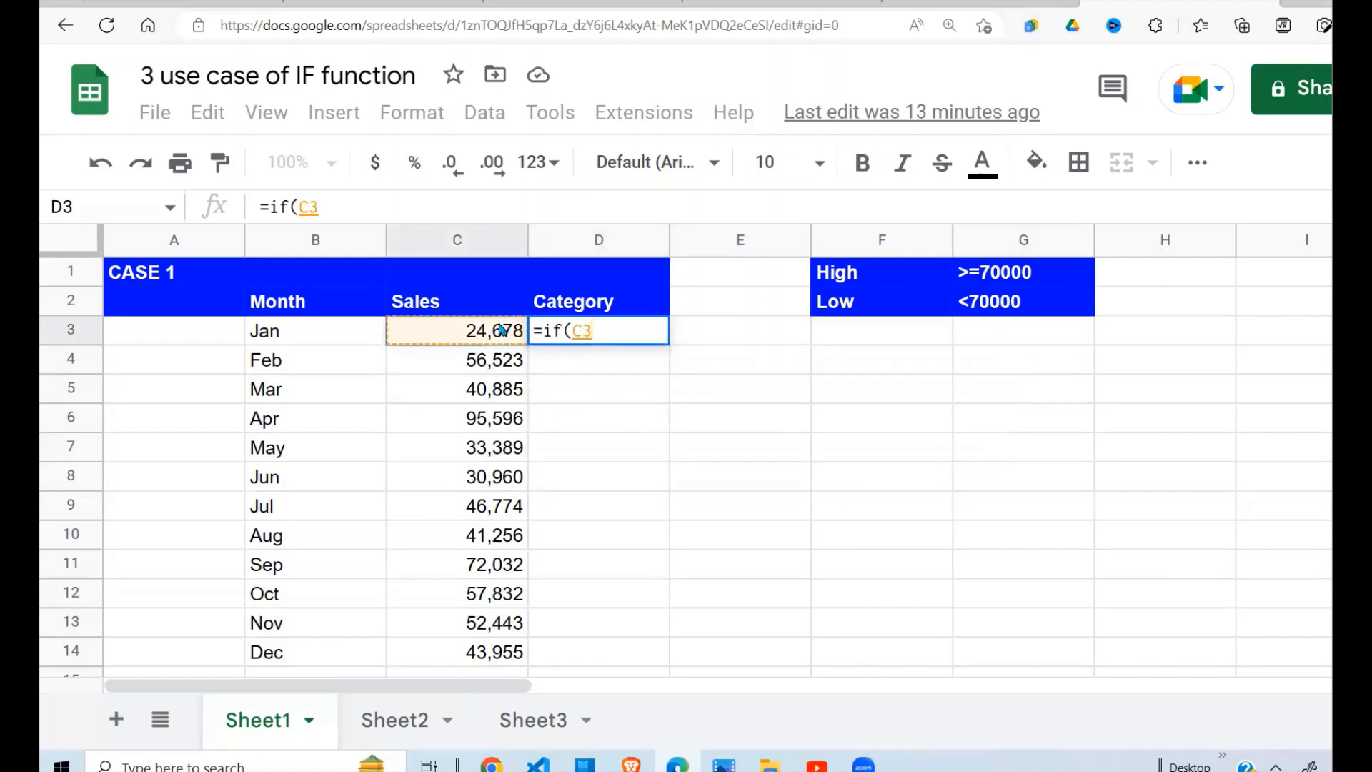
type(">")
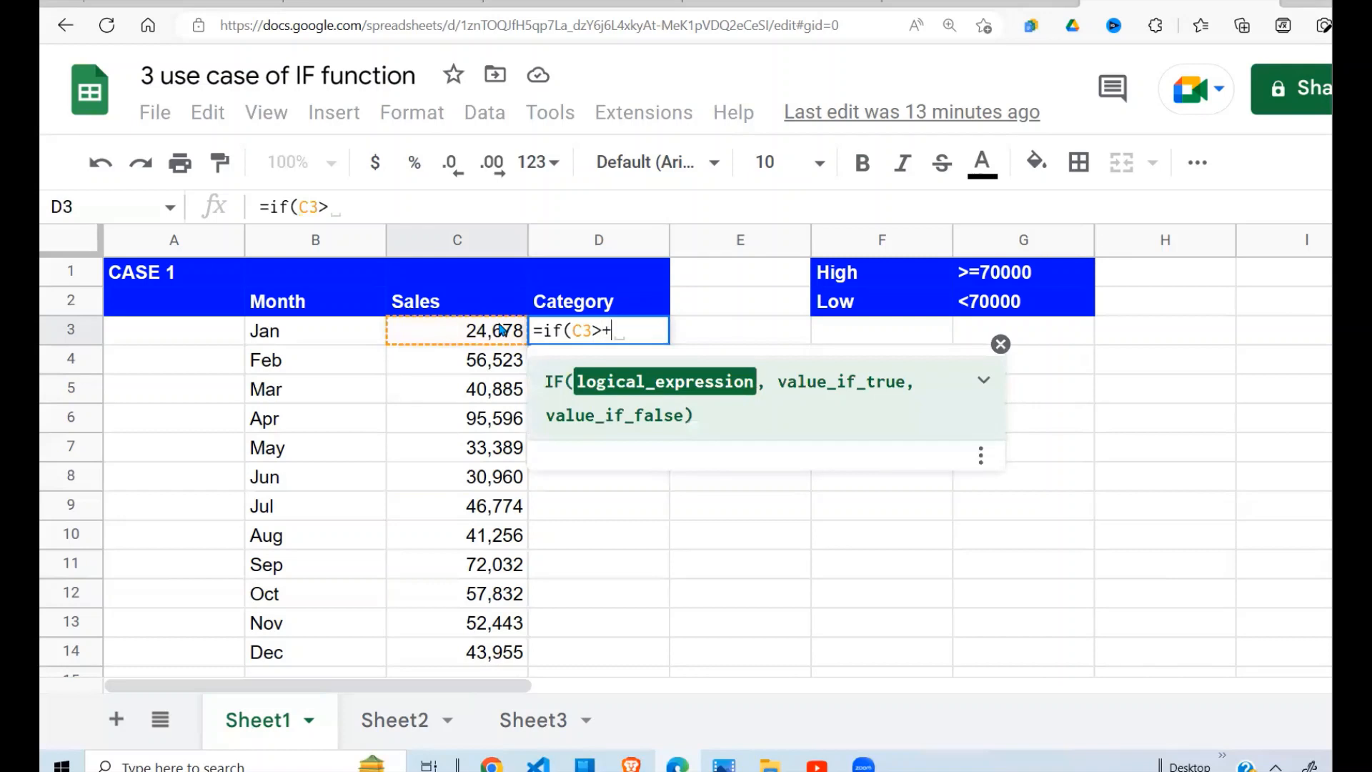
type("=")
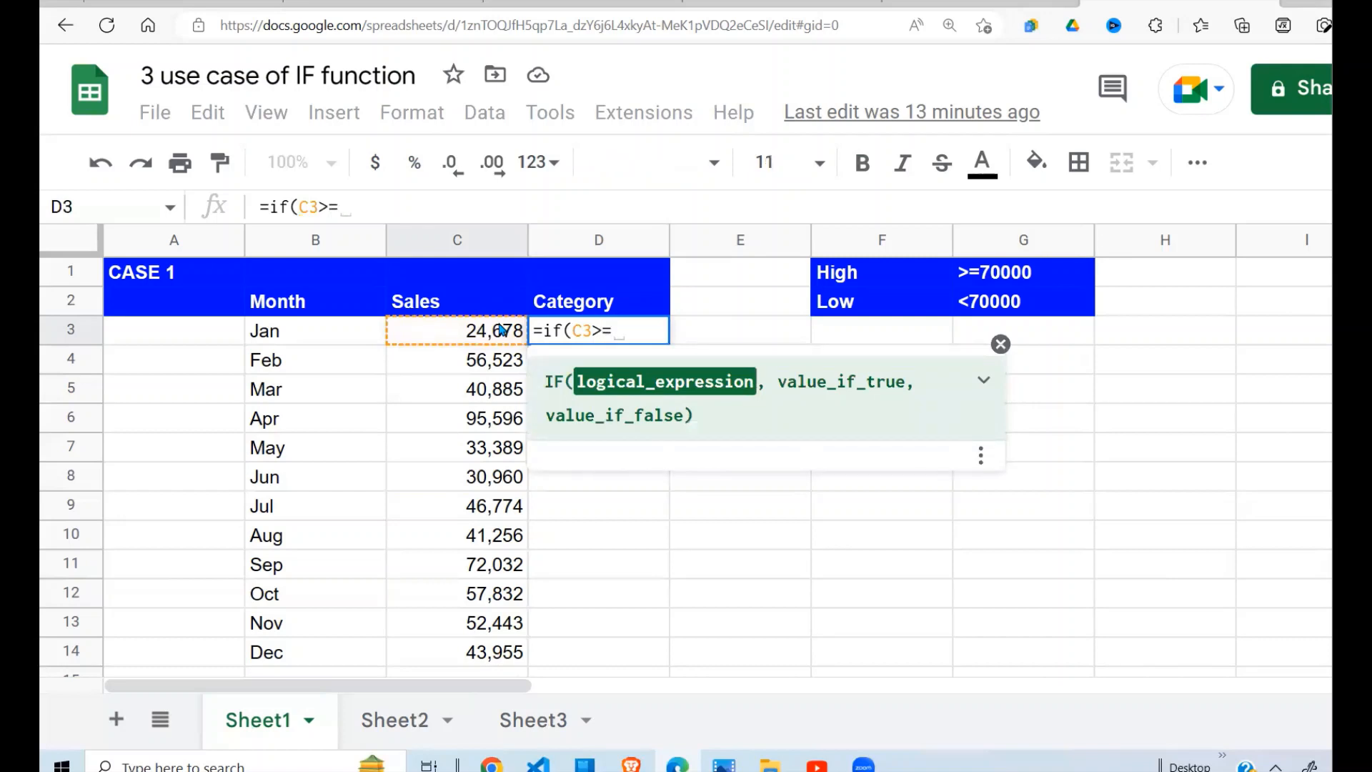
type("70000")
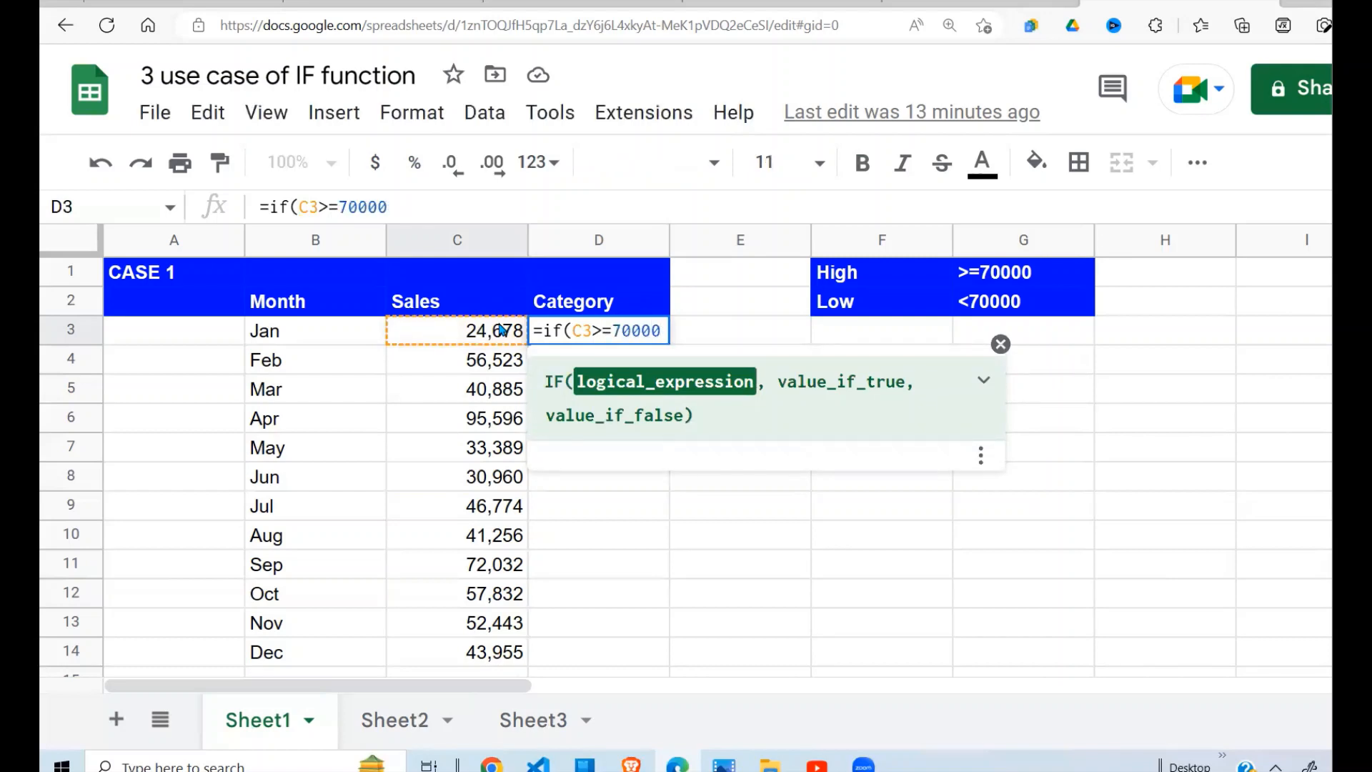
Step: Complete the D3 formula so it returns "High" when the condition is true and "Low" when it is false
type(",")
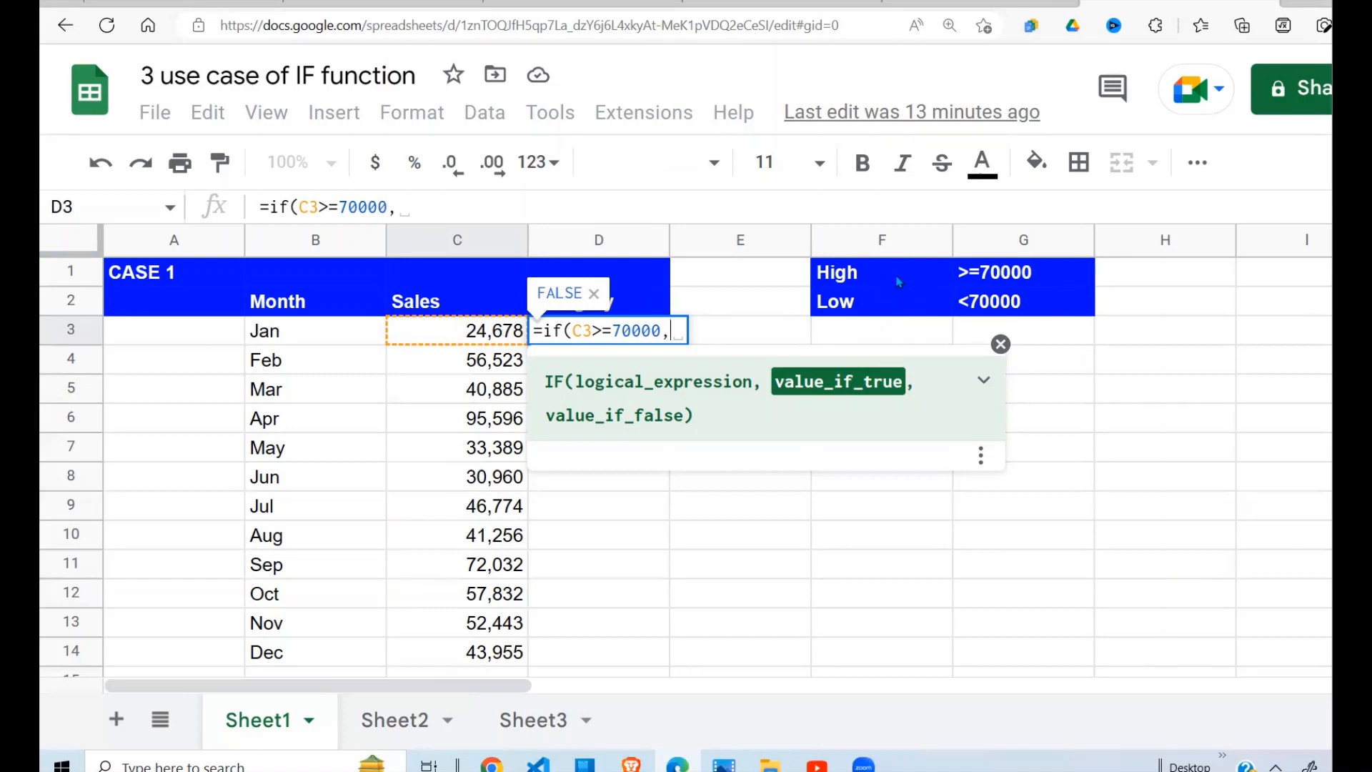
type("\"High")
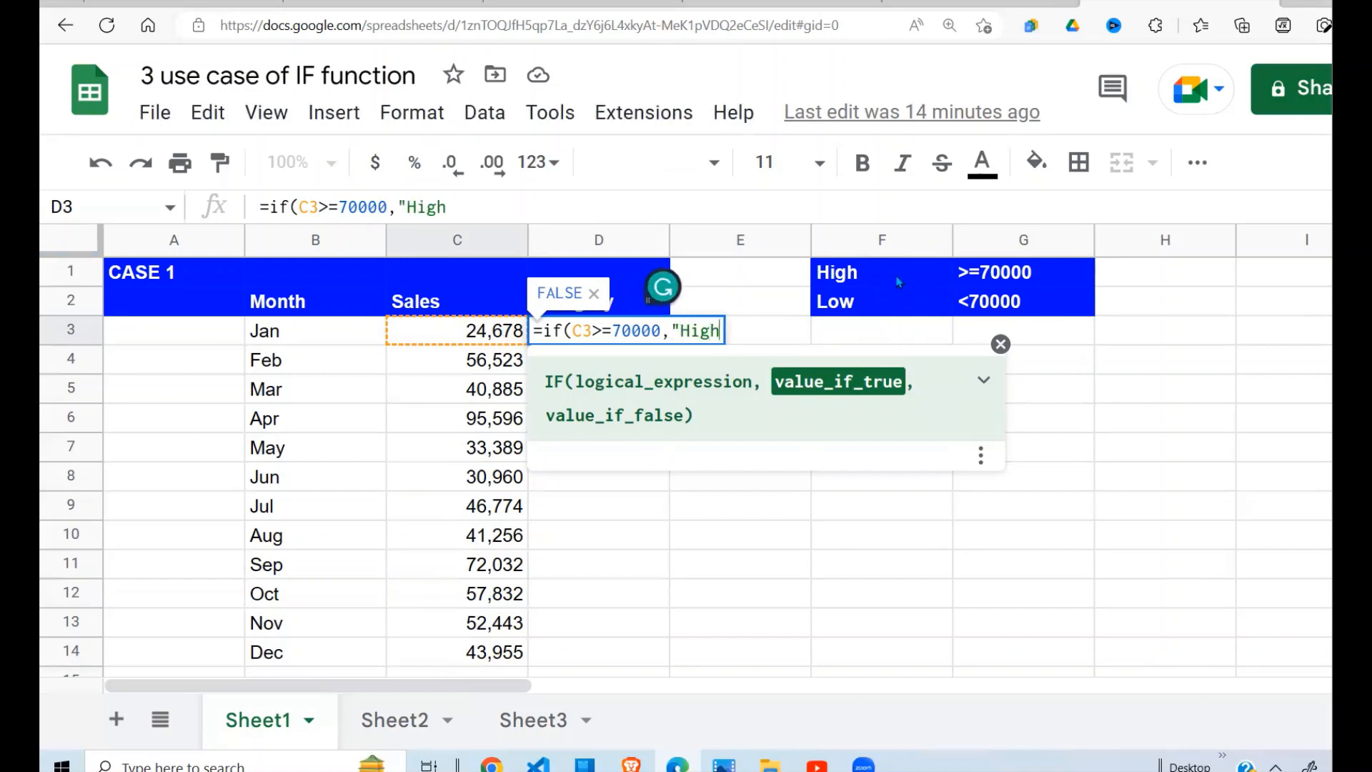
type("\",\"")
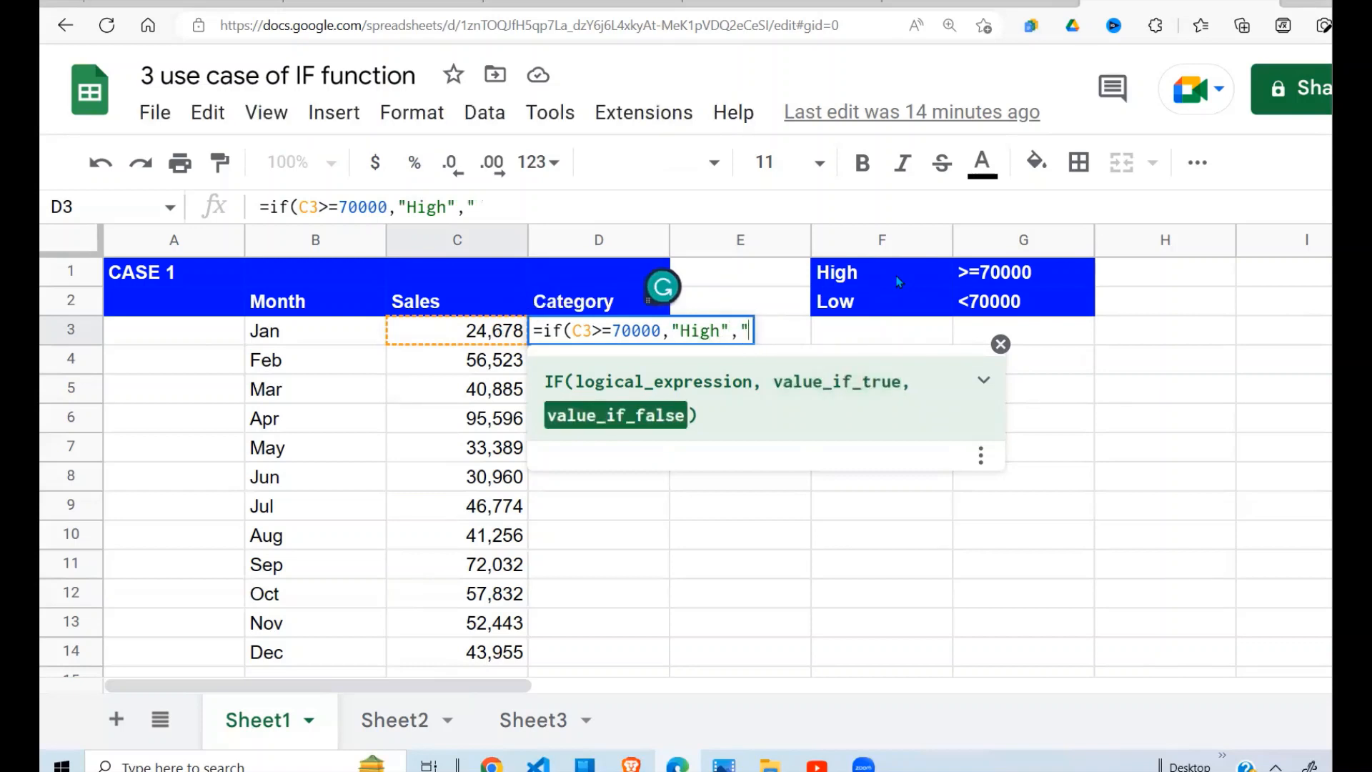
type("Low")
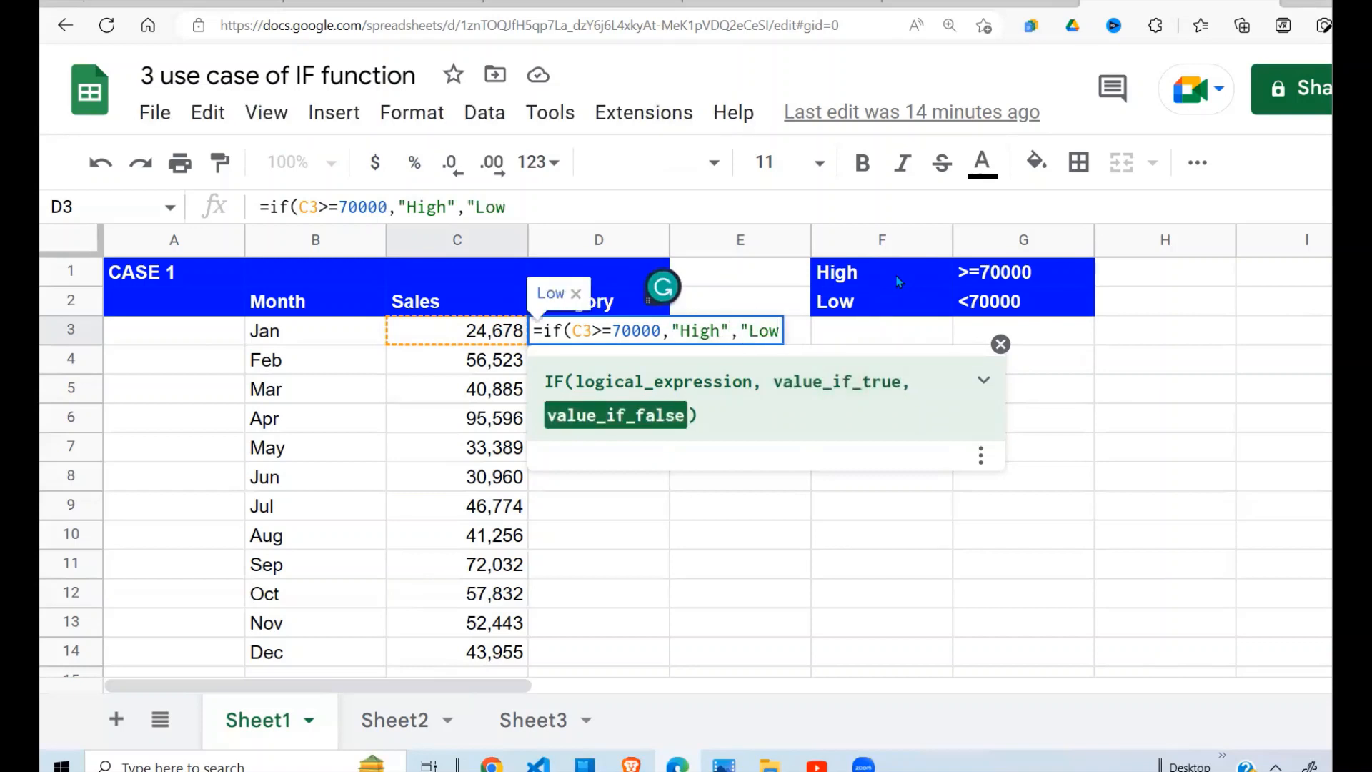
type("\")")
key("Return")
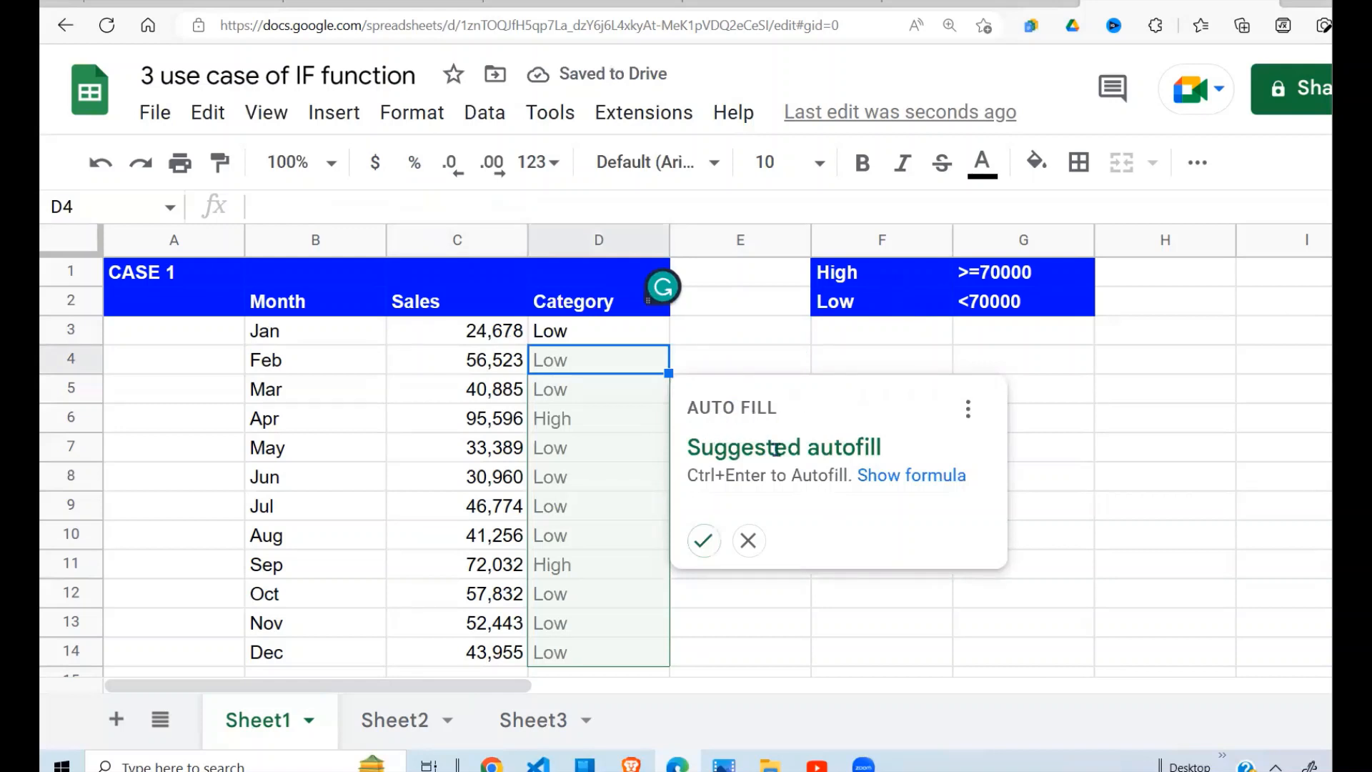
Step: Accept the suggested autofill of the category formula for D4:D14 and check the formulas in several rows
left_click(703, 543)
left_click(637, 504)
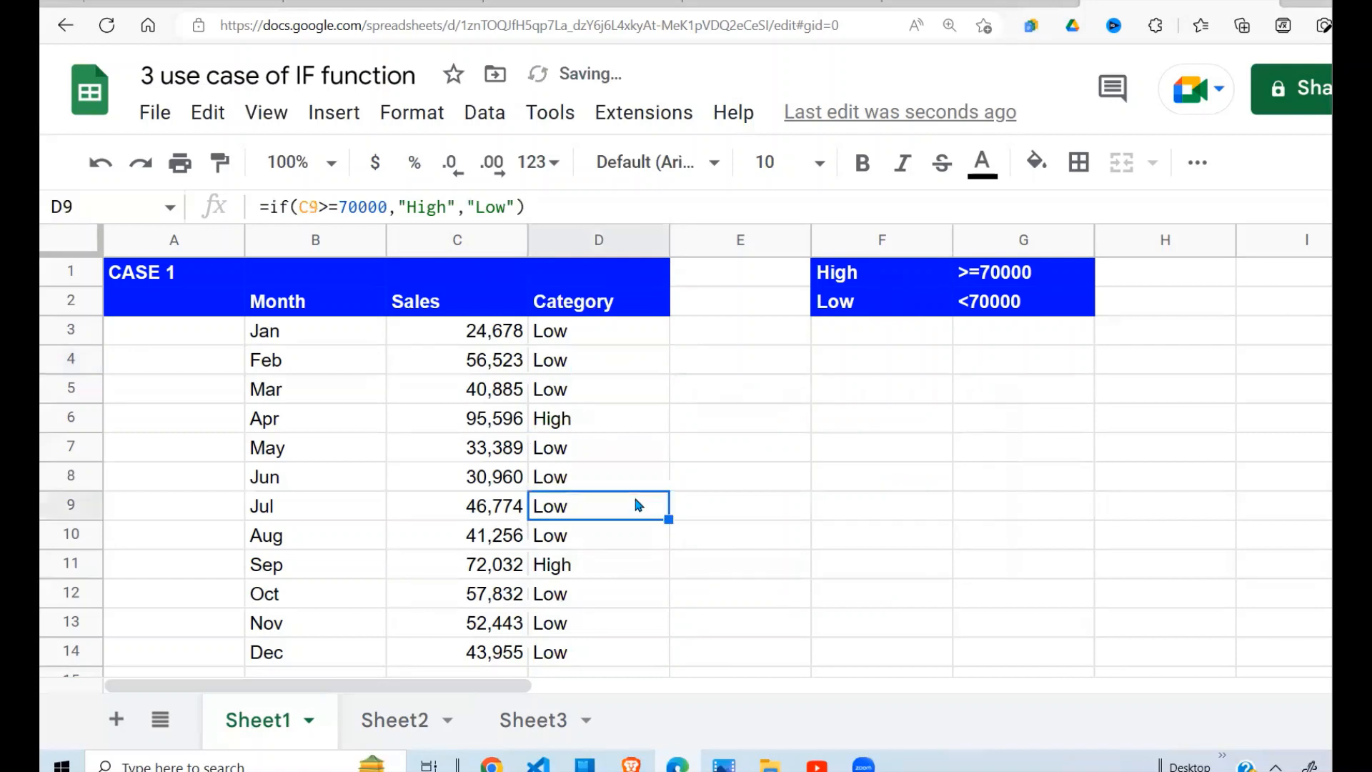
left_click(591, 659)
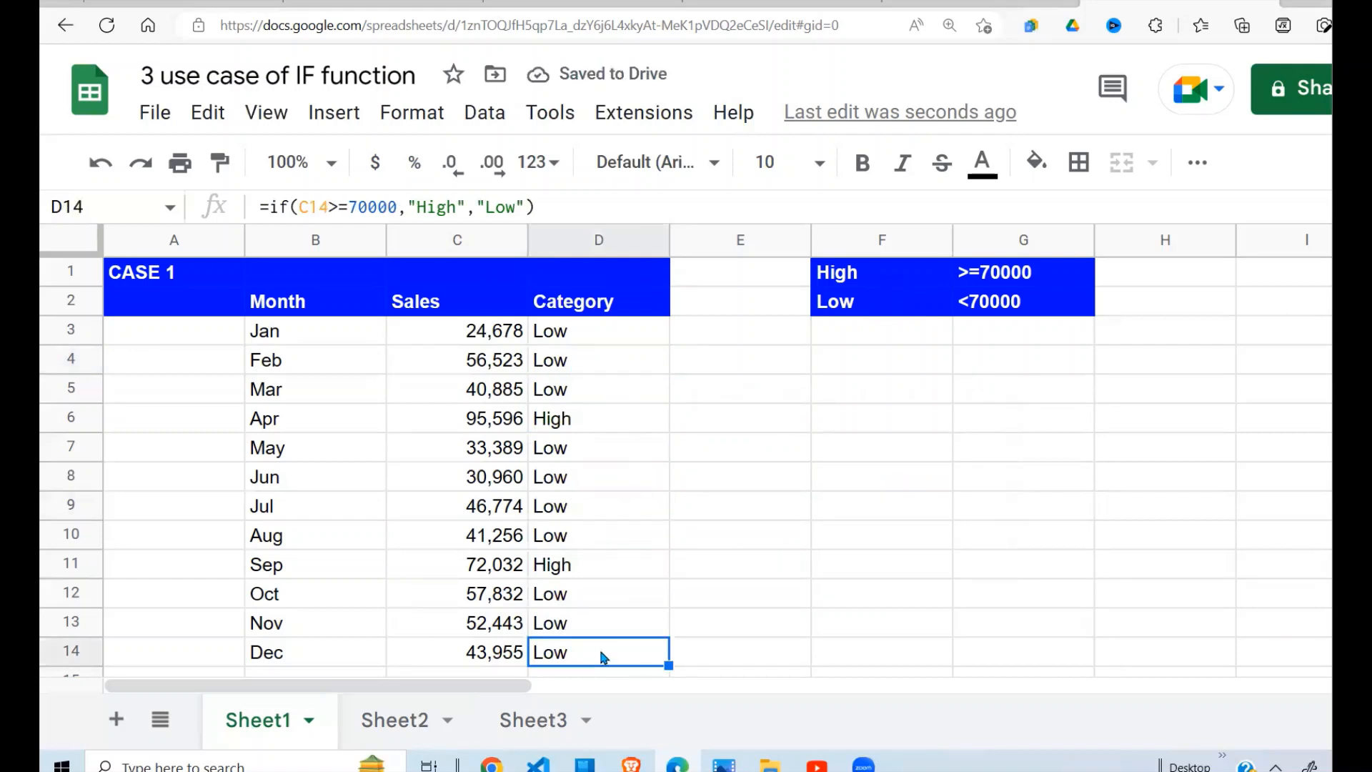
left_click(605, 427)
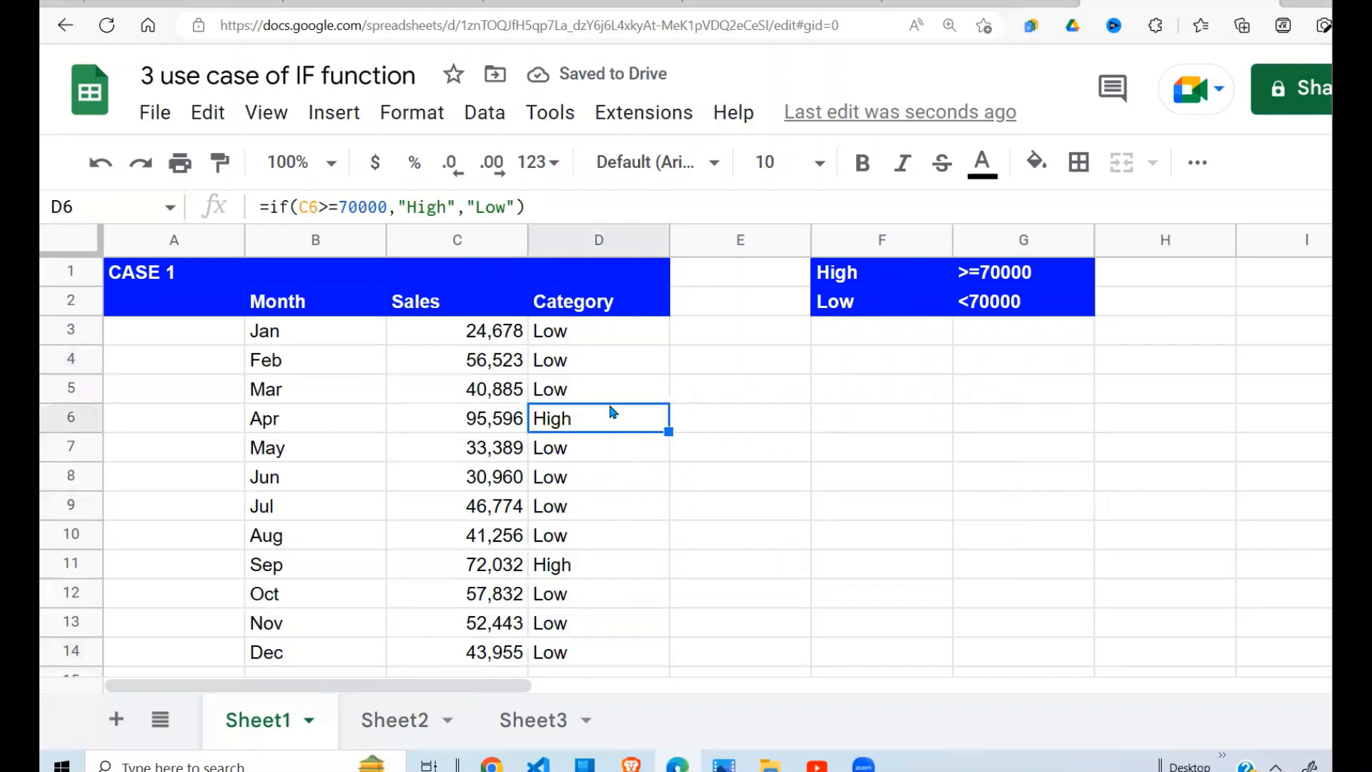
left_click(592, 361)
left_click(587, 336)
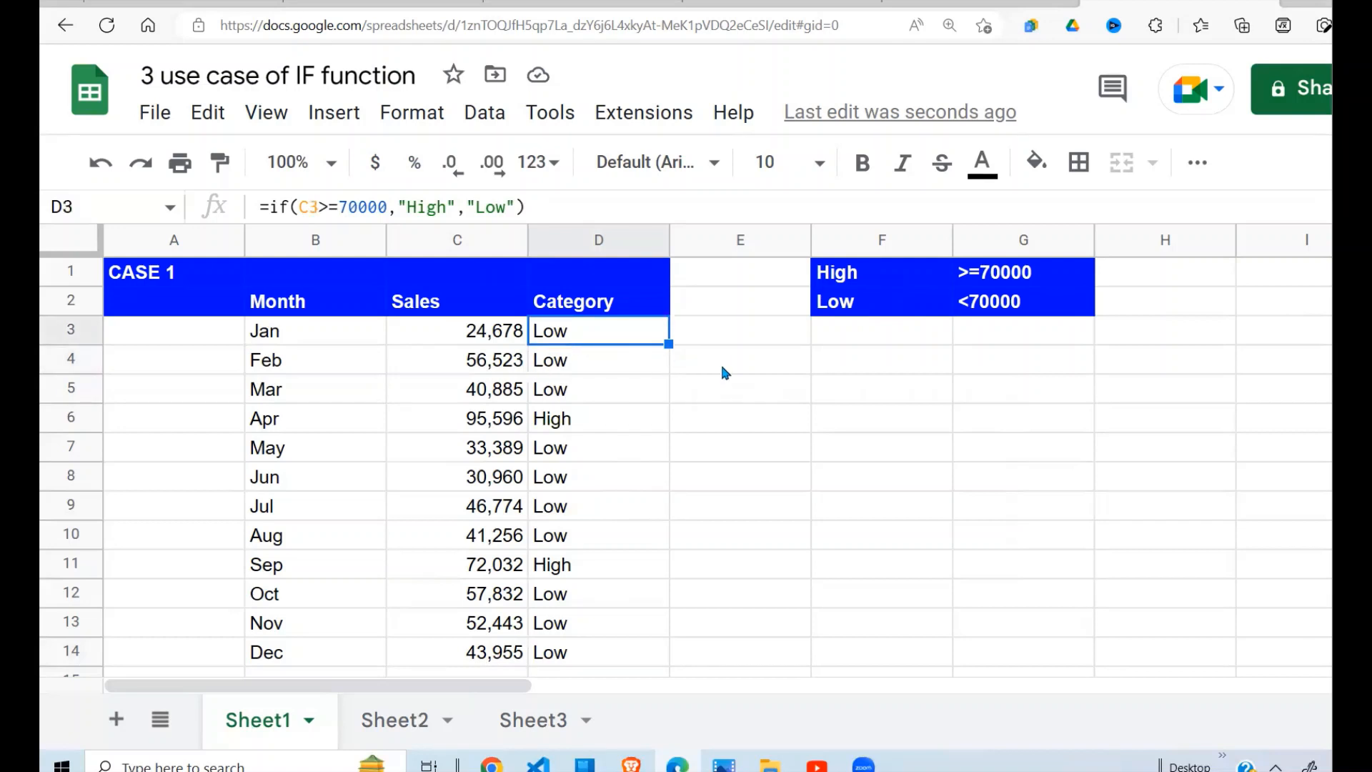
Step: Compare the Feb and Apr sales with their categories, and look over the results in the Category column
left_click(724, 379)
left_click(607, 416)
left_click(518, 368)
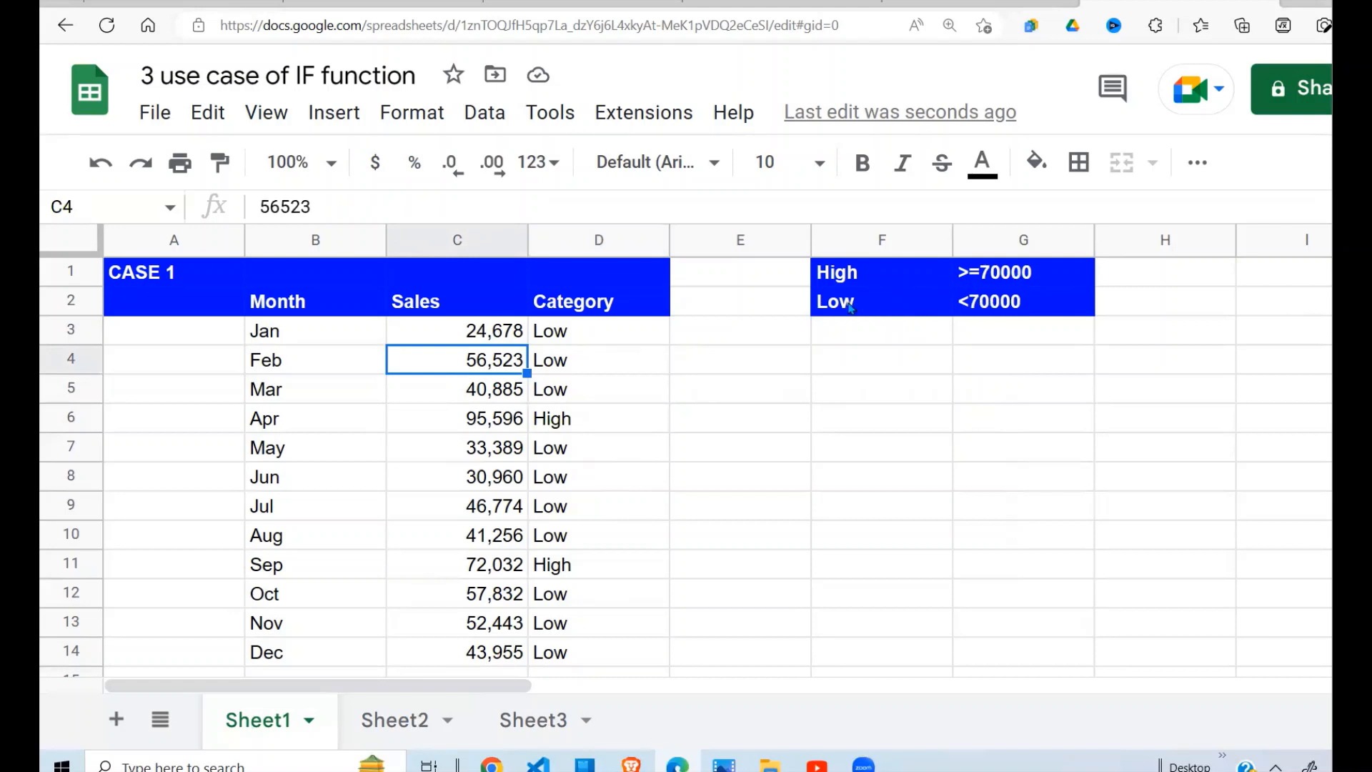
left_click(604, 361)
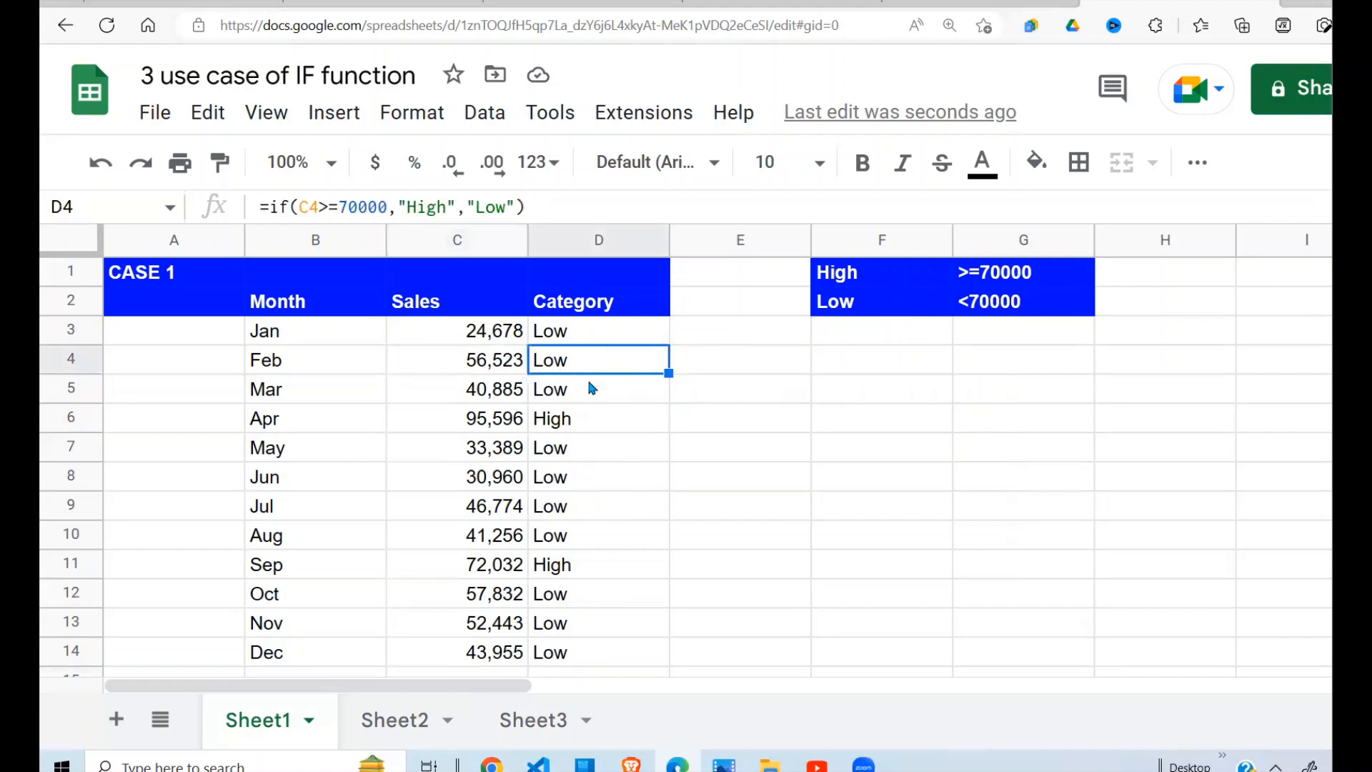
left_click(503, 427)
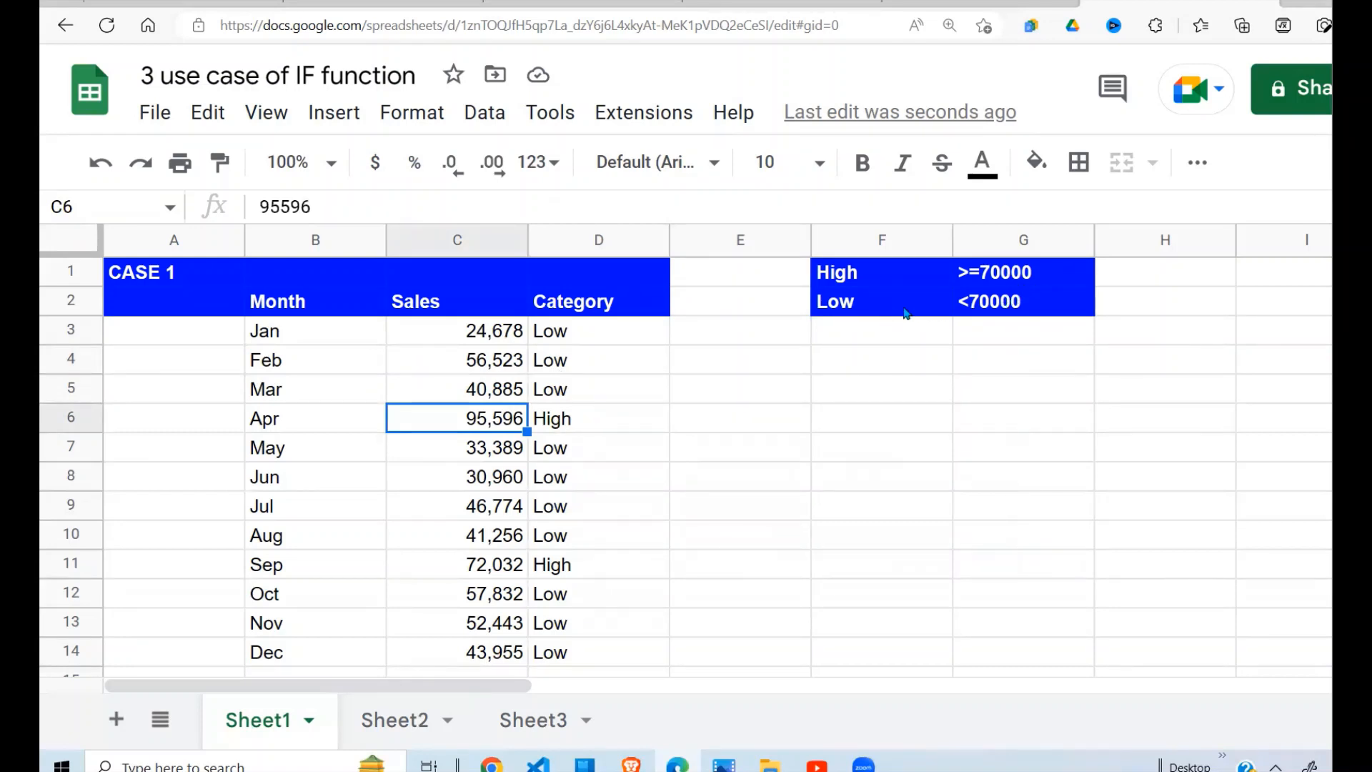
left_click(592, 416)
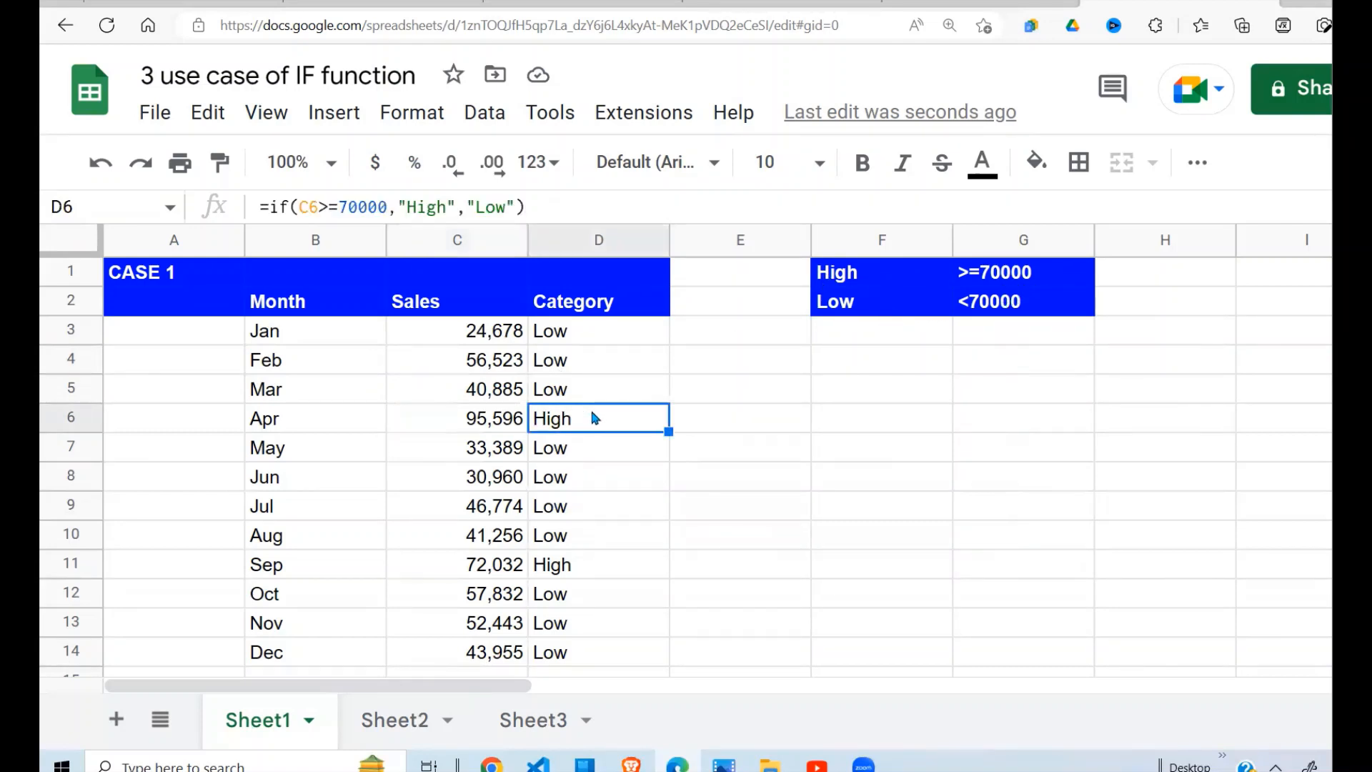
left_click(547, 568)
left_click(592, 336)
left_click_drag(592, 342, 574, 653)
left_click(644, 533)
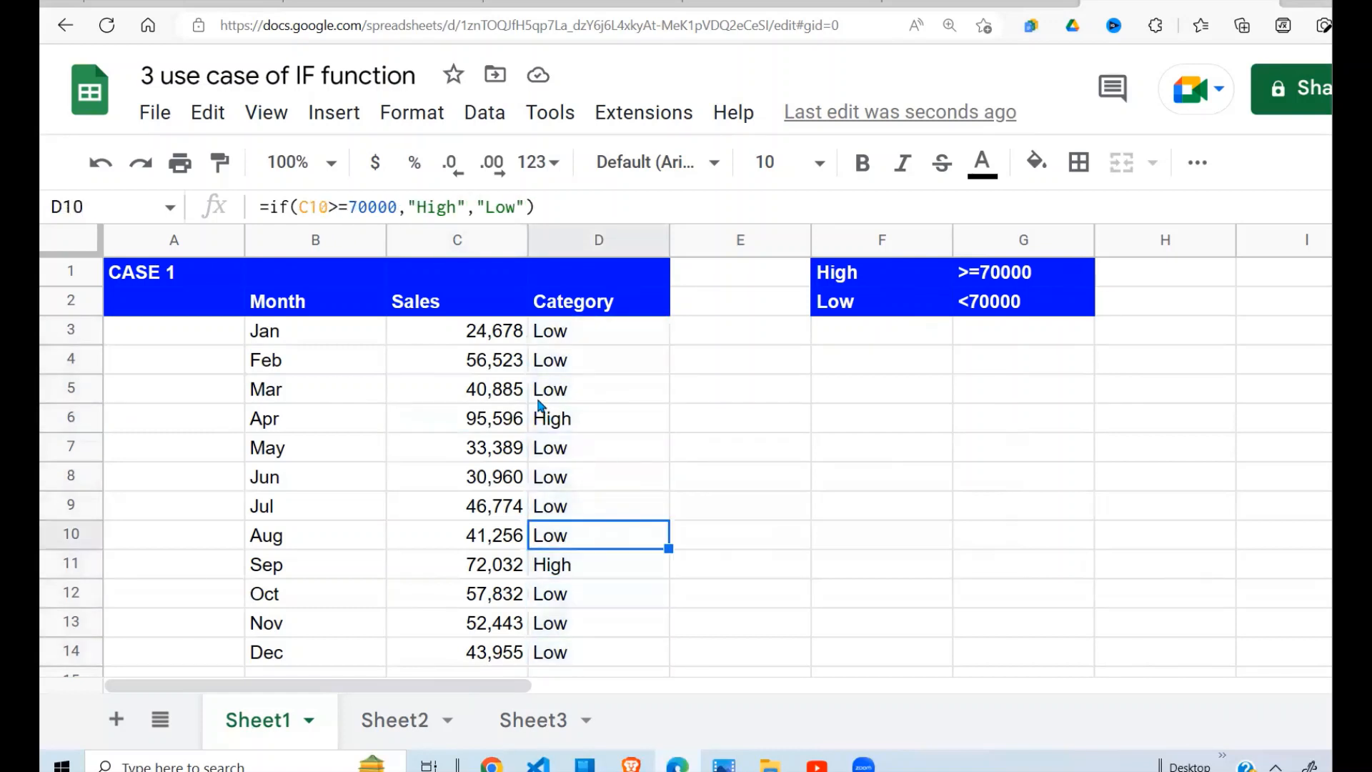
Step: Set the Jan sales in C3 to 70000 and check the resulting category in D3
left_click(506, 341)
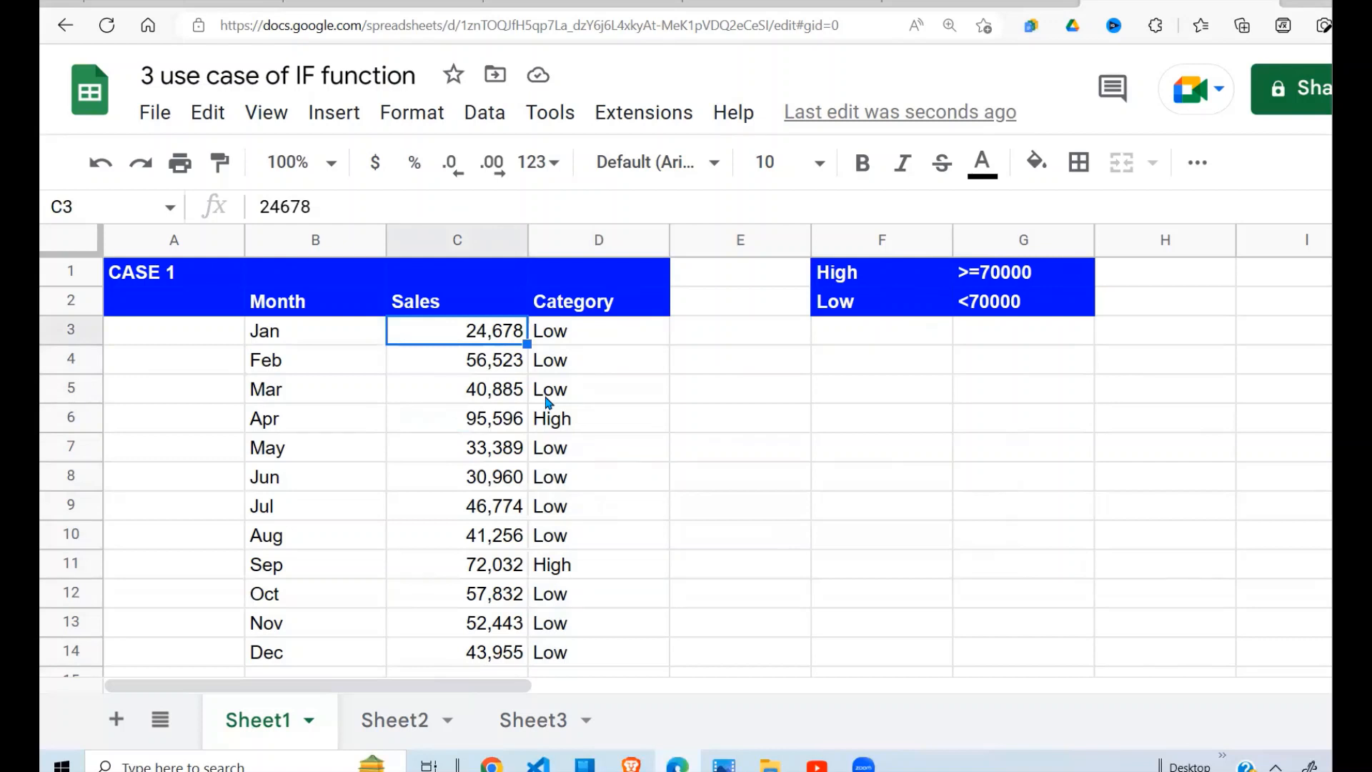
type("70000")
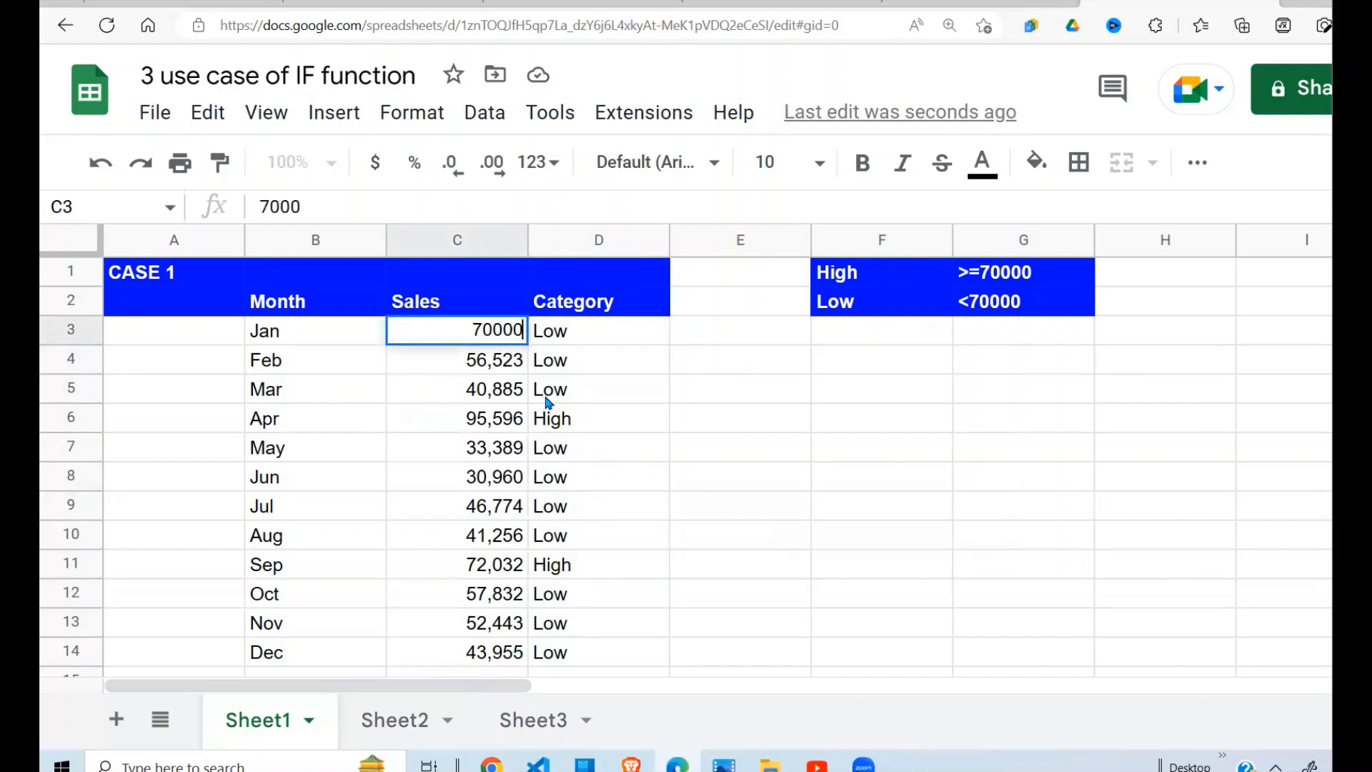
key("Return")
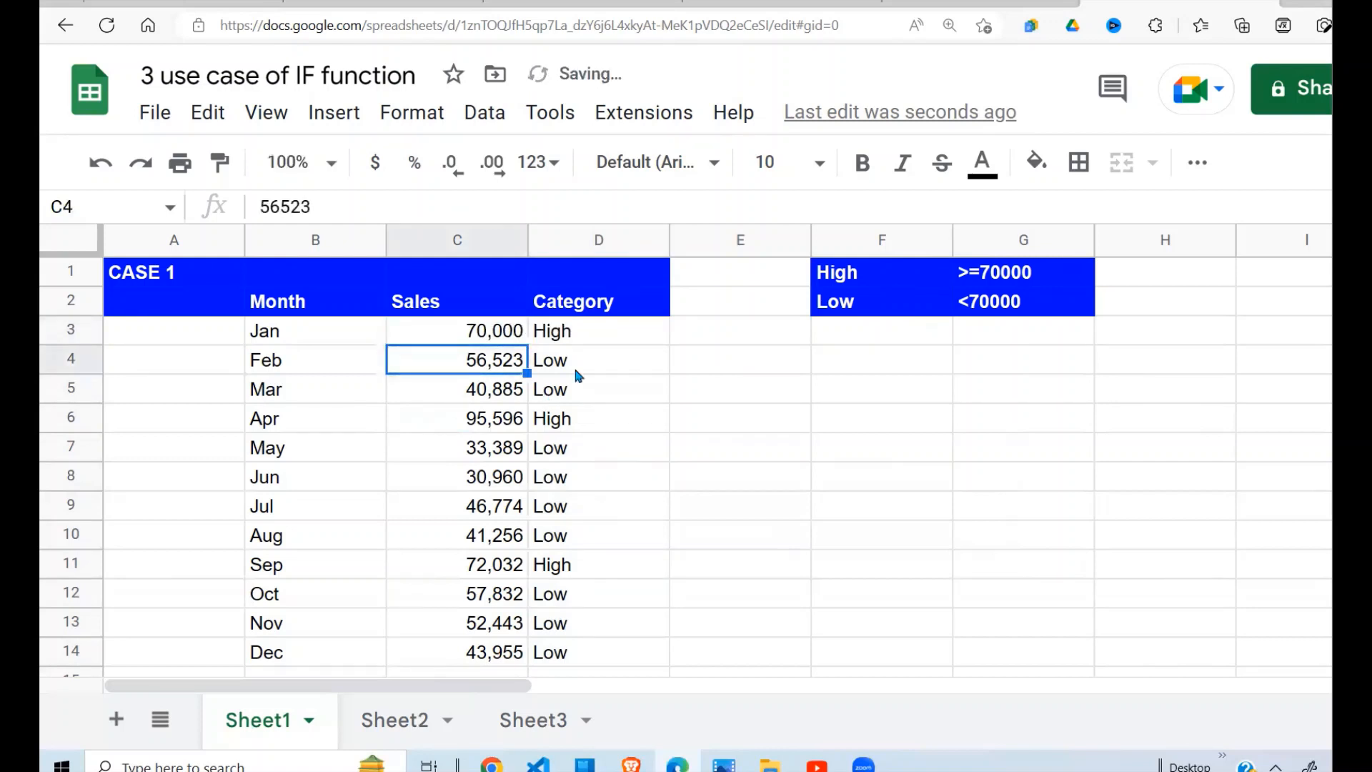
left_click(600, 339)
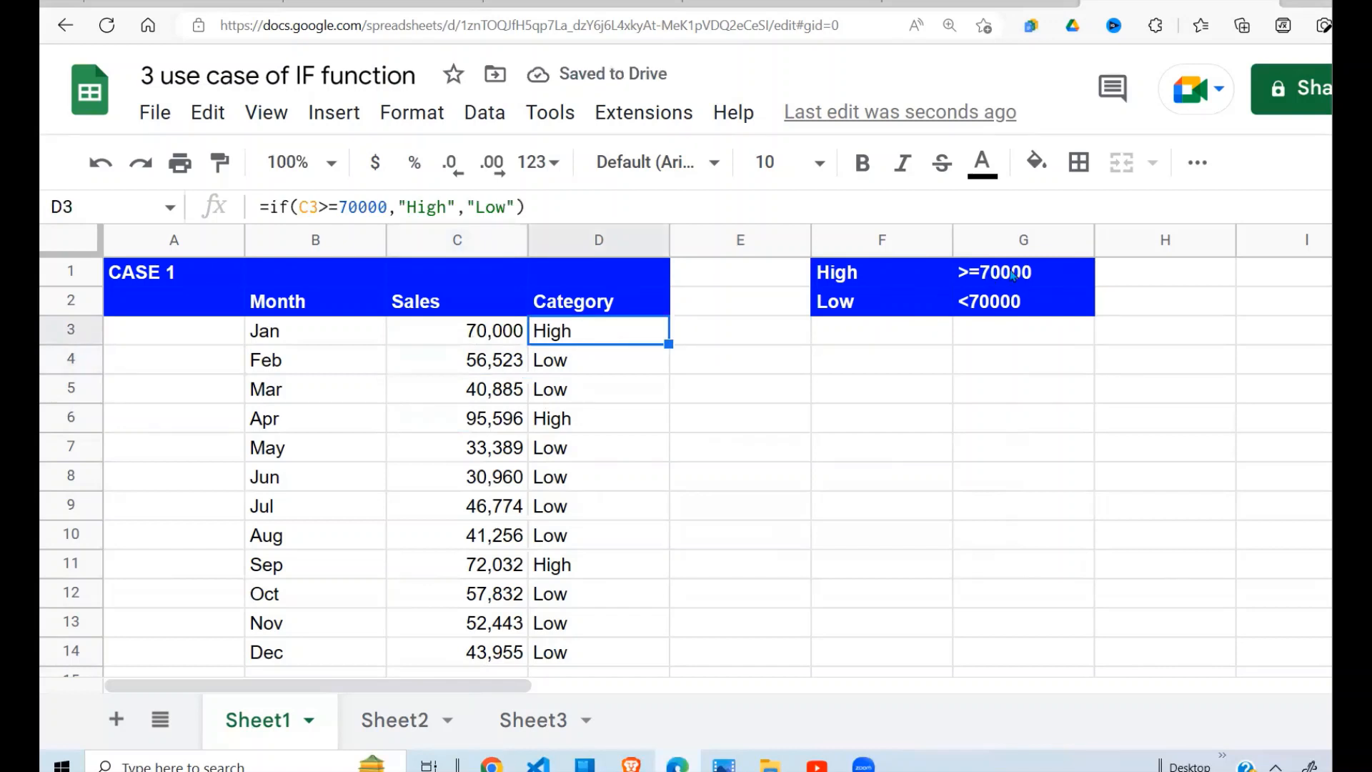
Step: Compare the category thresholds of Case 1 on Sheet1 with those of Case 2, finishing on Sheet2
left_click(401, 725)
left_click(585, 593)
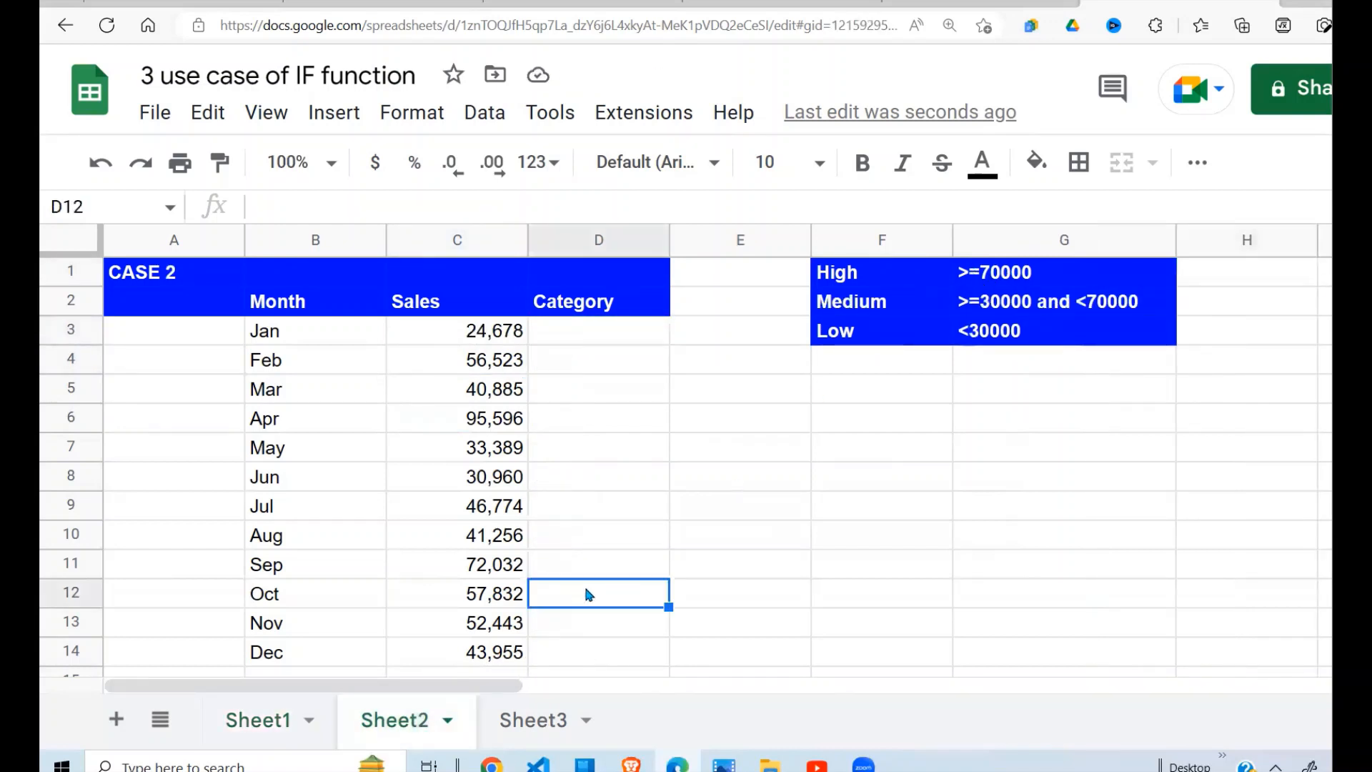
left_click(245, 722)
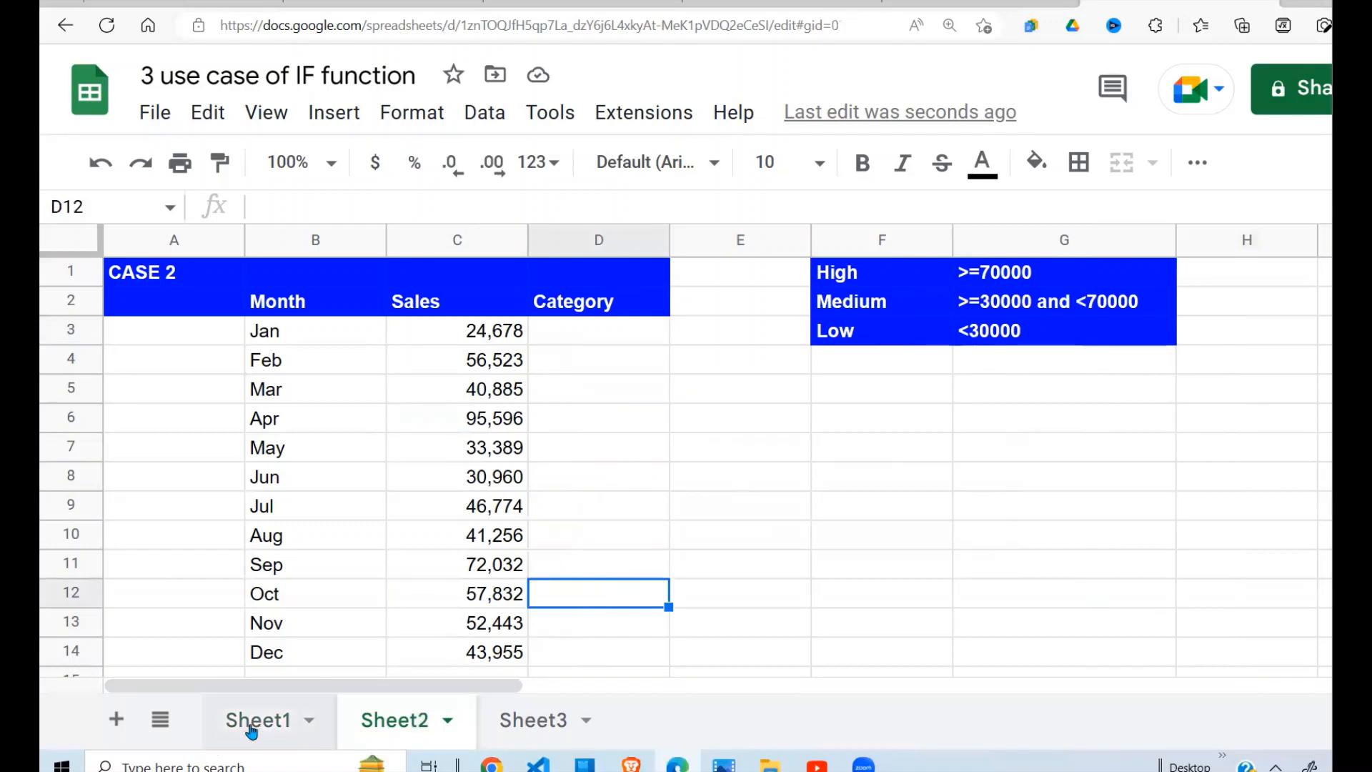
left_click(772, 439)
left_click_drag(873, 273, 1011, 307)
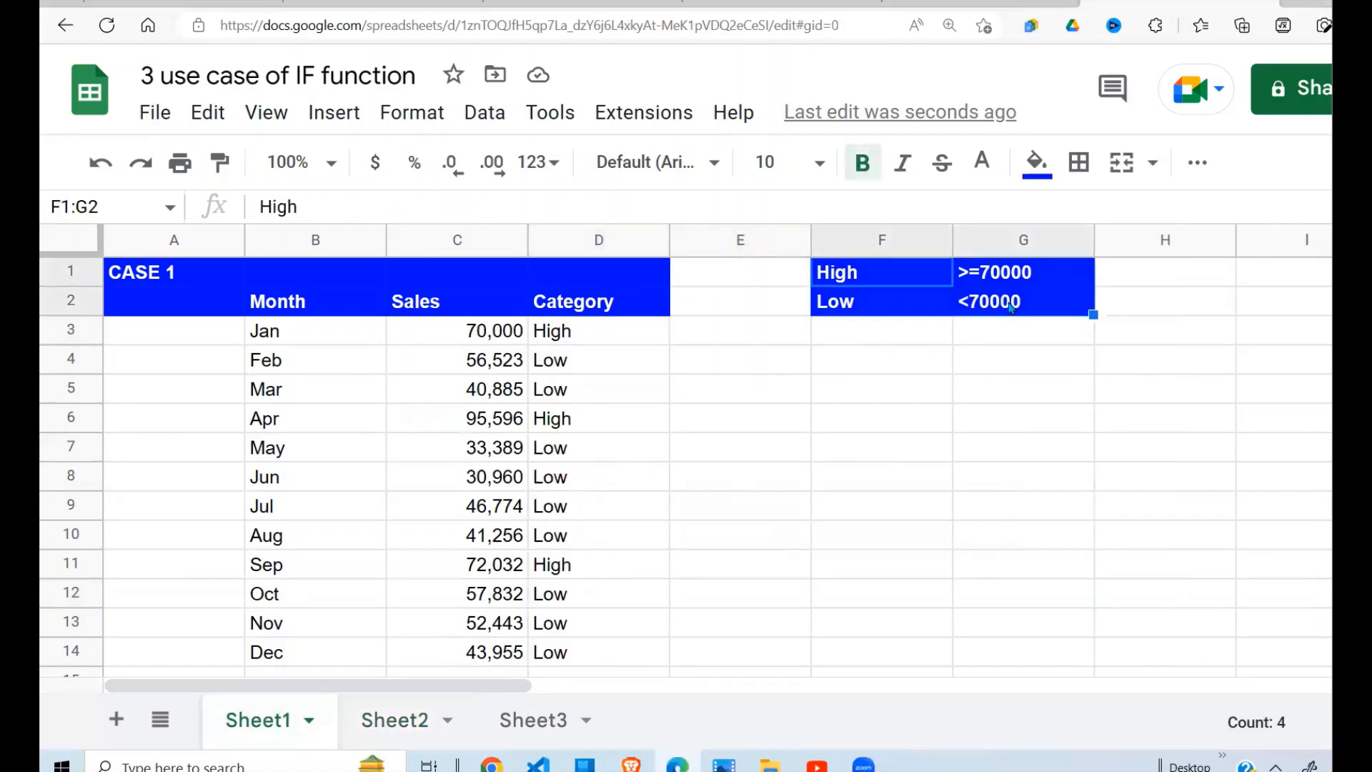
left_click(396, 736)
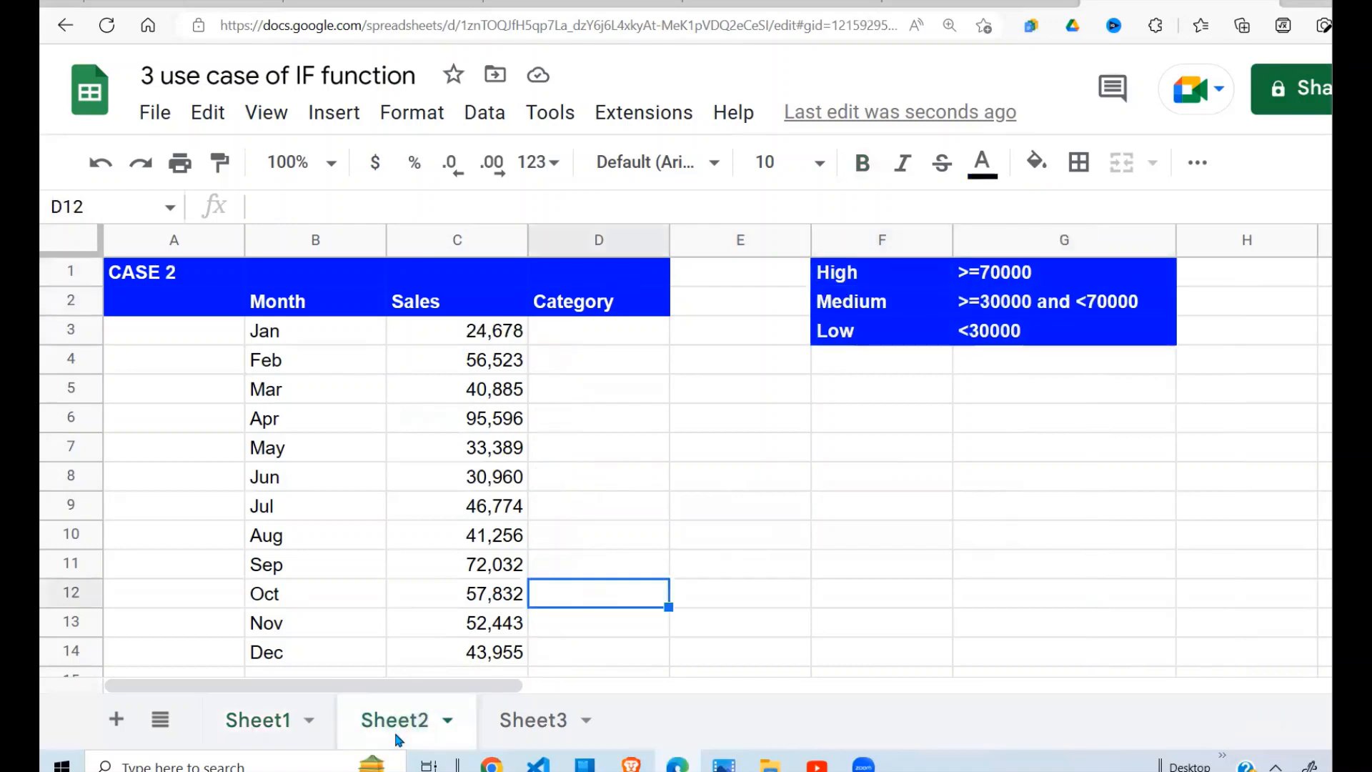
Step: Review the Case 2 thresholds in F1:G3 for the Low, Medium and High categories
left_click(697, 509)
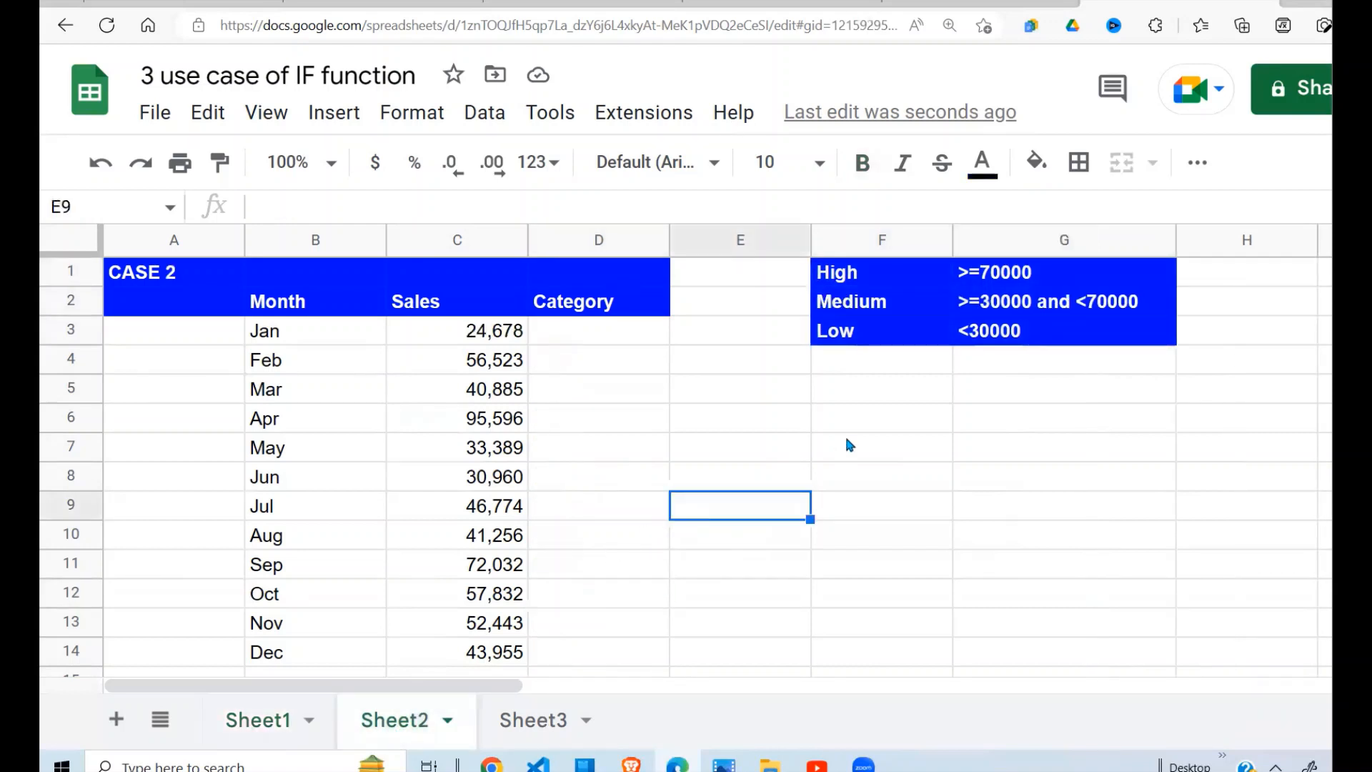
left_click(878, 279)
left_click_drag(1076, 304, 1058, 332)
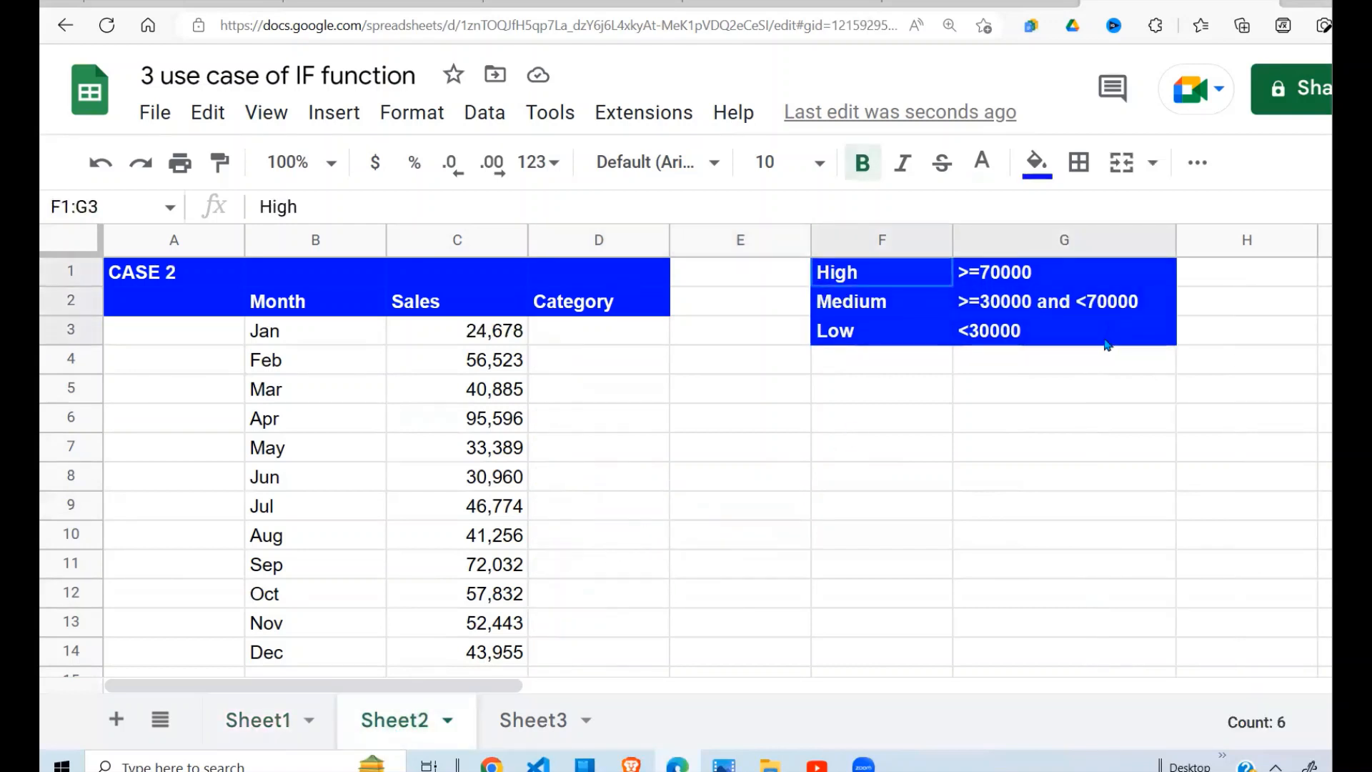
left_click(866, 337)
left_click(1012, 336)
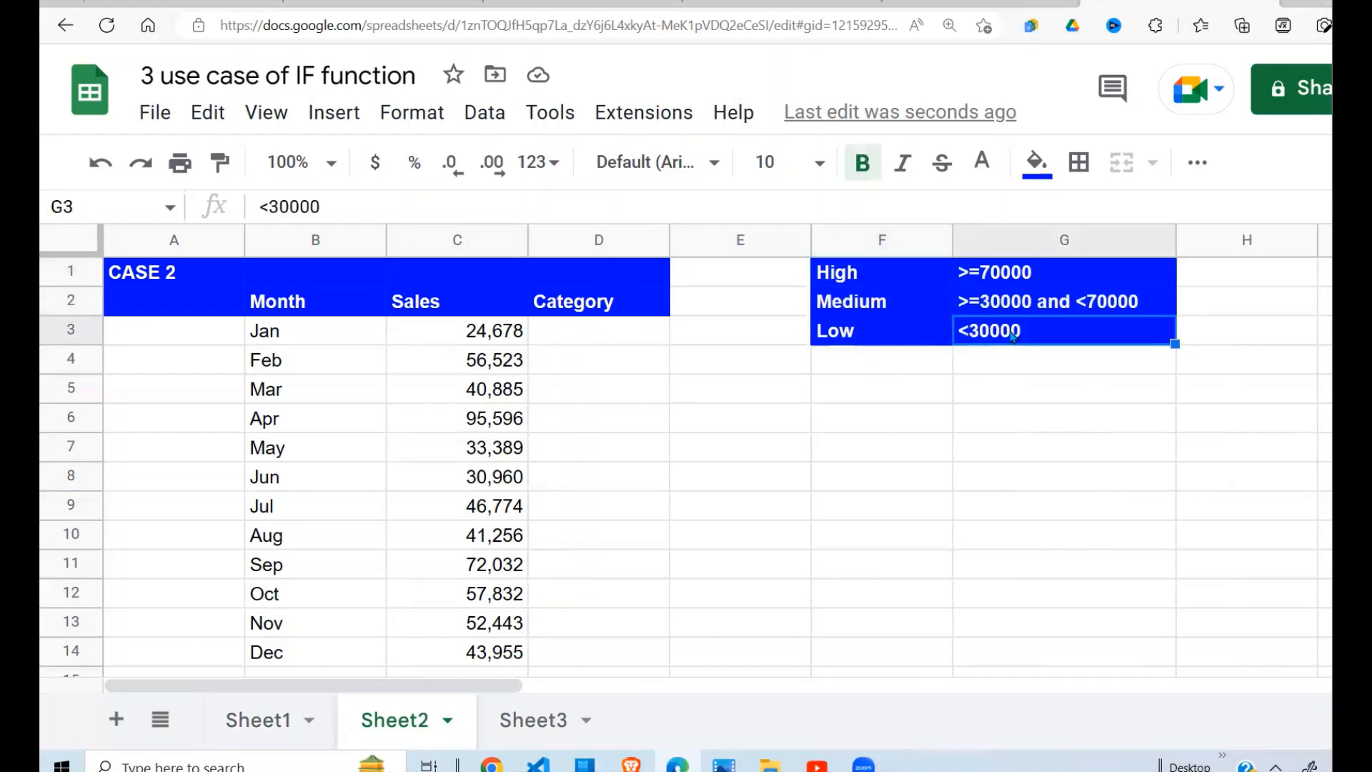
left_click(843, 341)
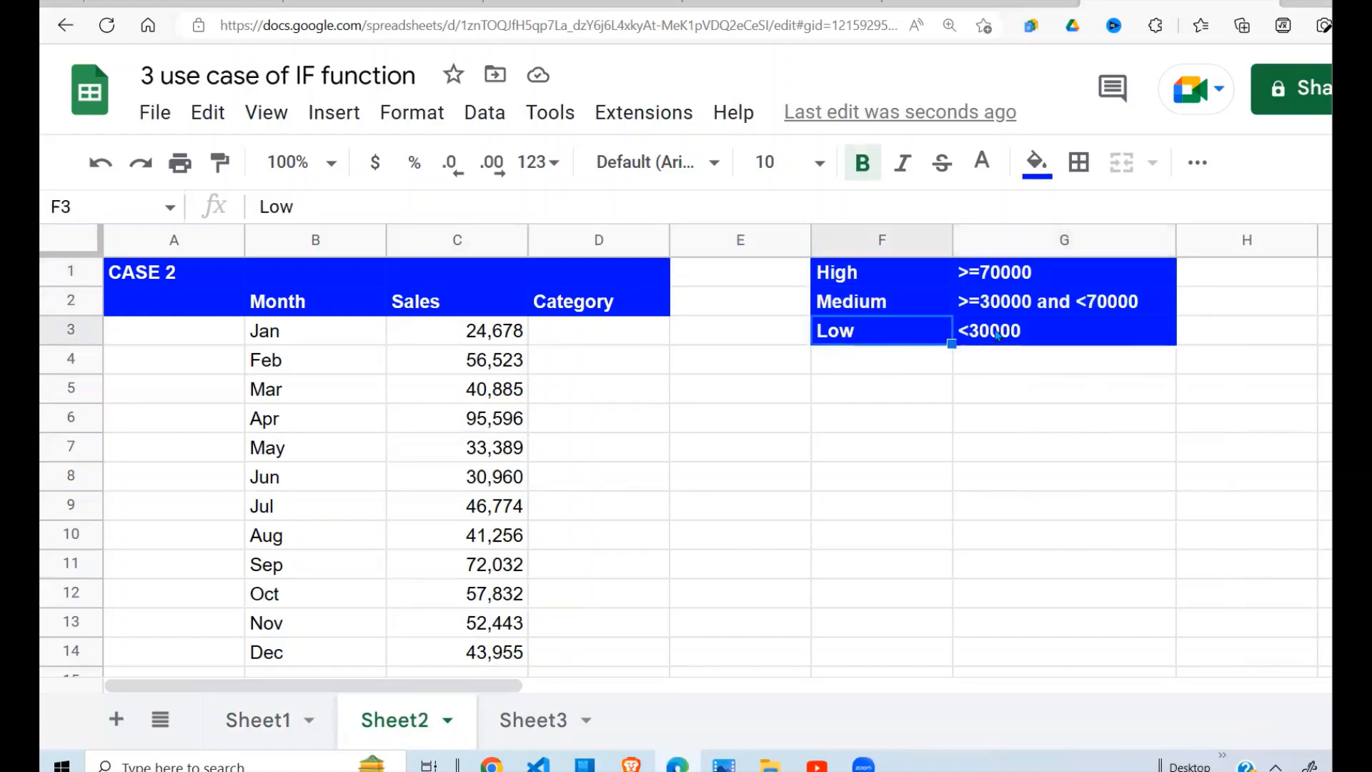
left_click(991, 304)
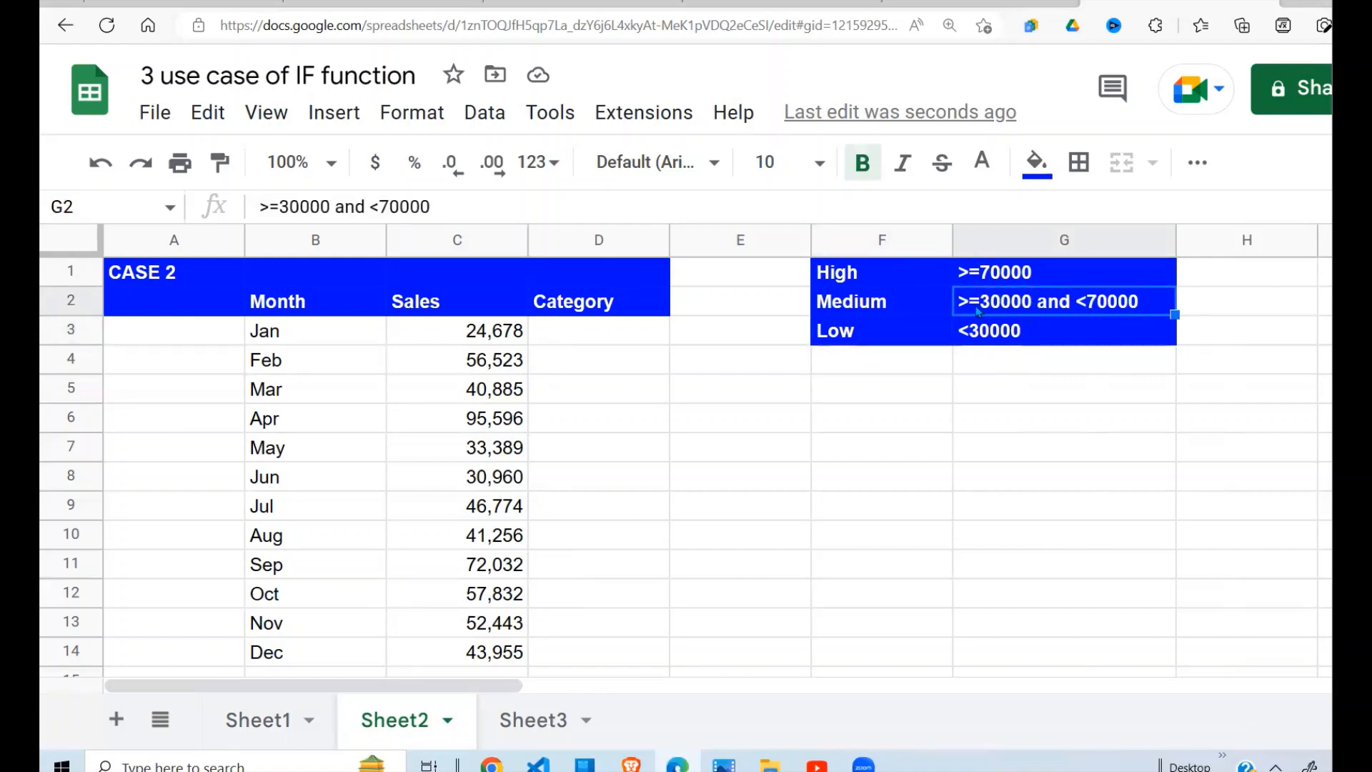
left_click(878, 319)
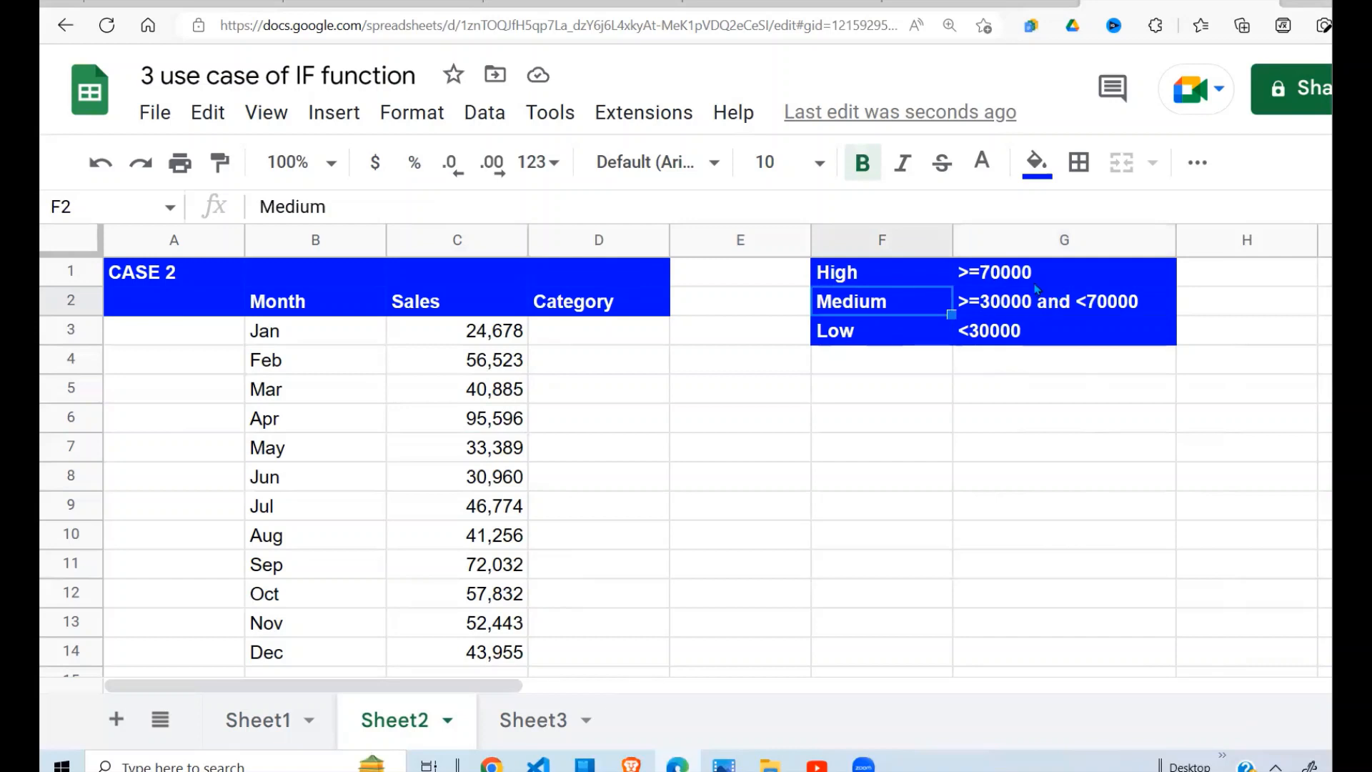
left_click(1036, 283)
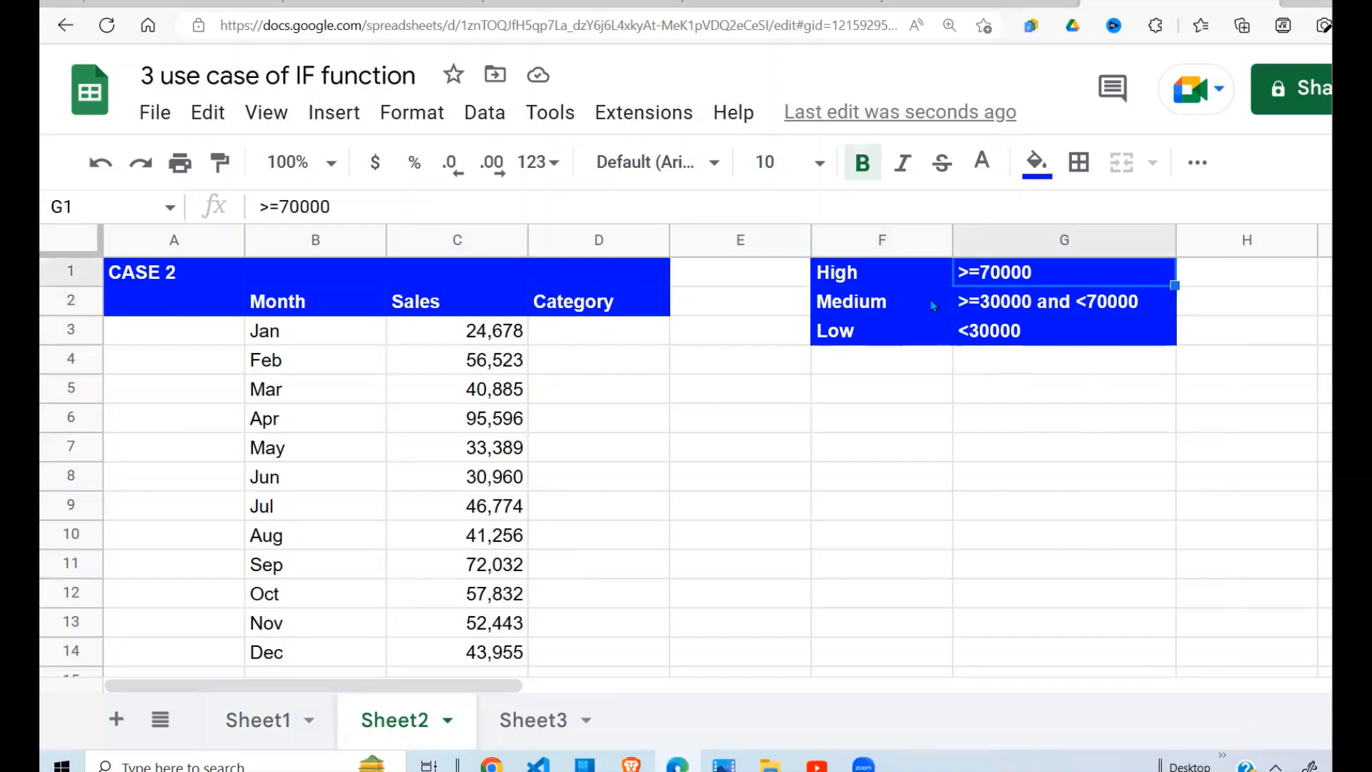
left_click(857, 284)
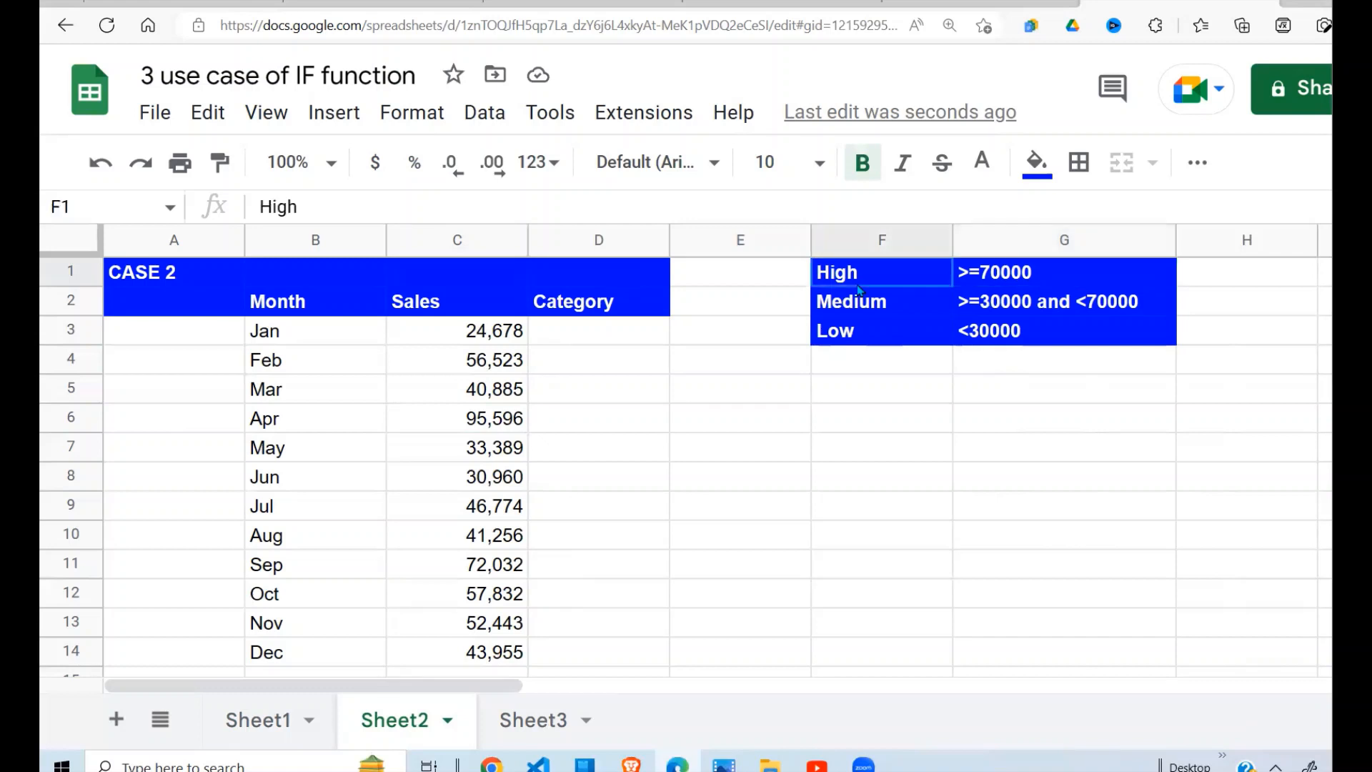
Step: Begin an IF formula in D3 that tests C3<30000 and returns "Low" when true
left_click(626, 334)
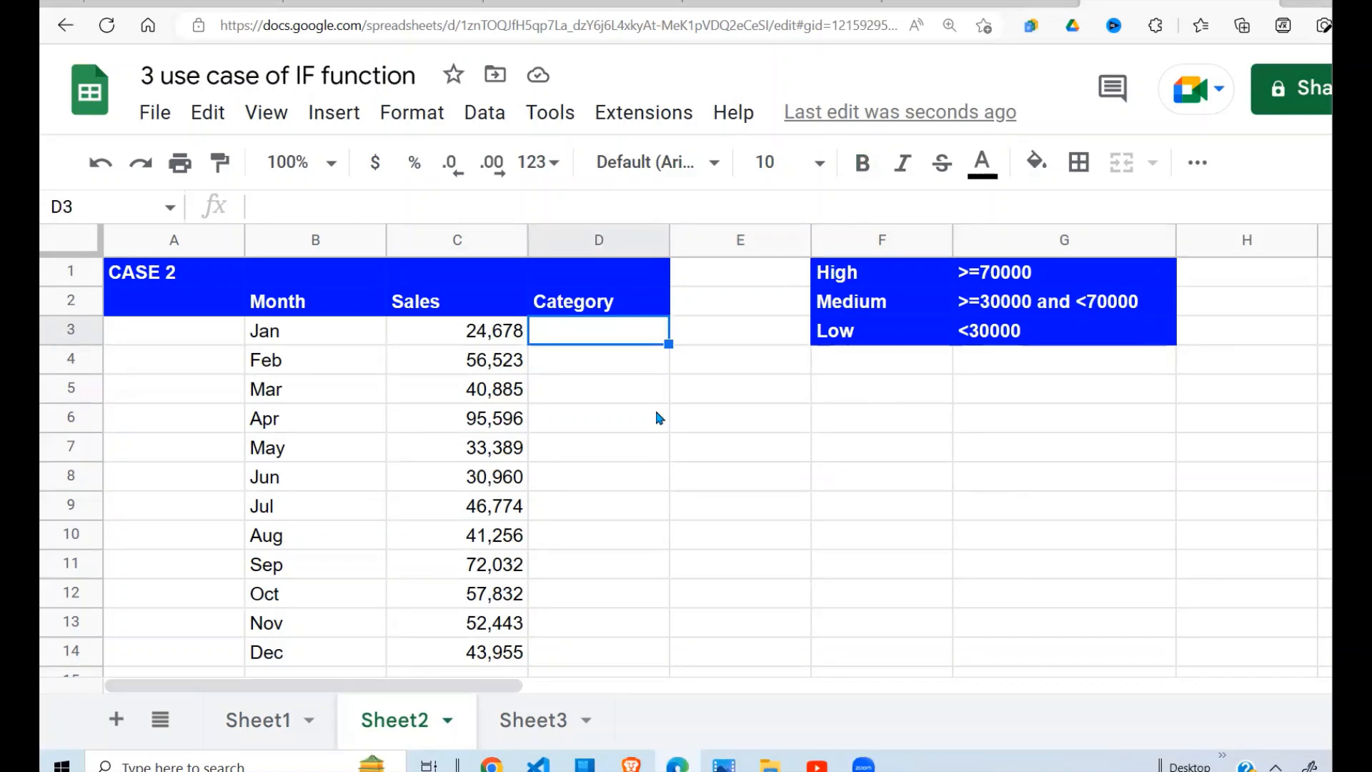
type("=")
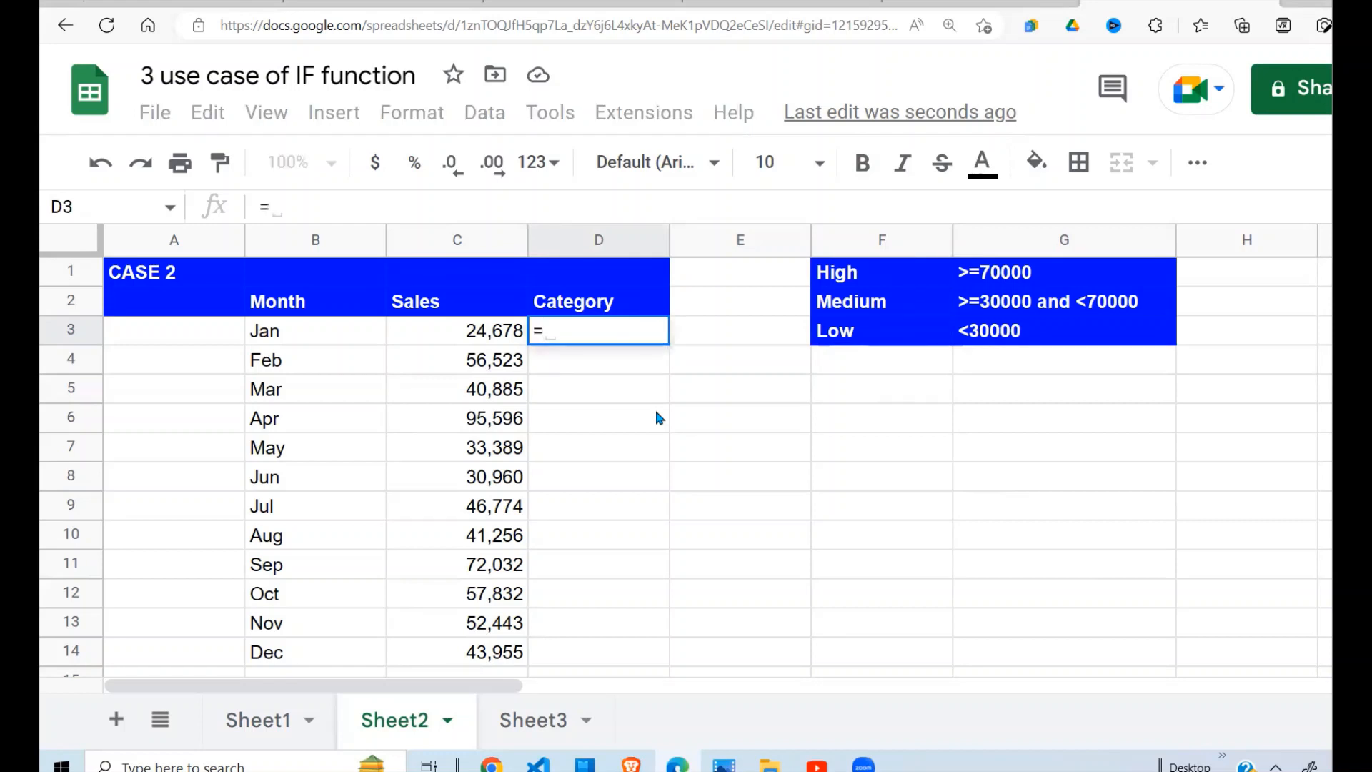
type("if(")
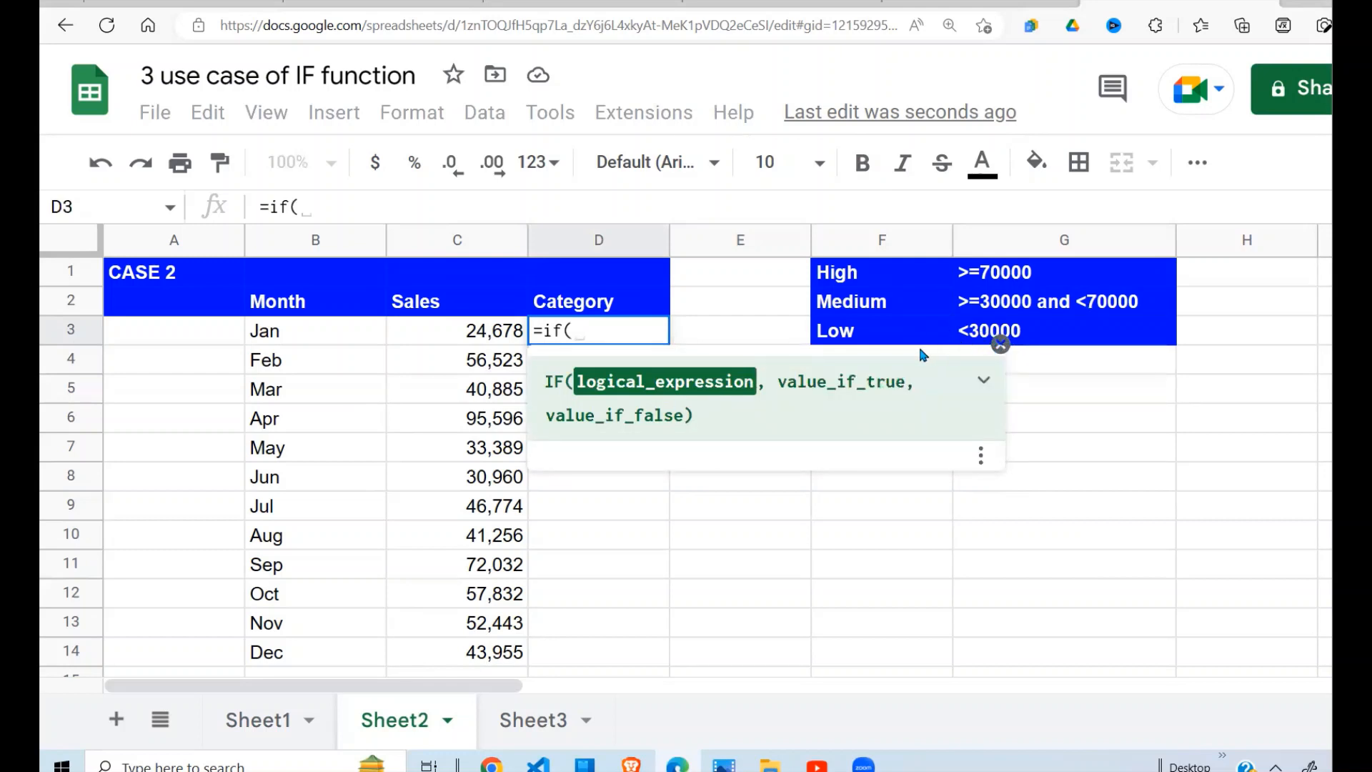
left_click(507, 341)
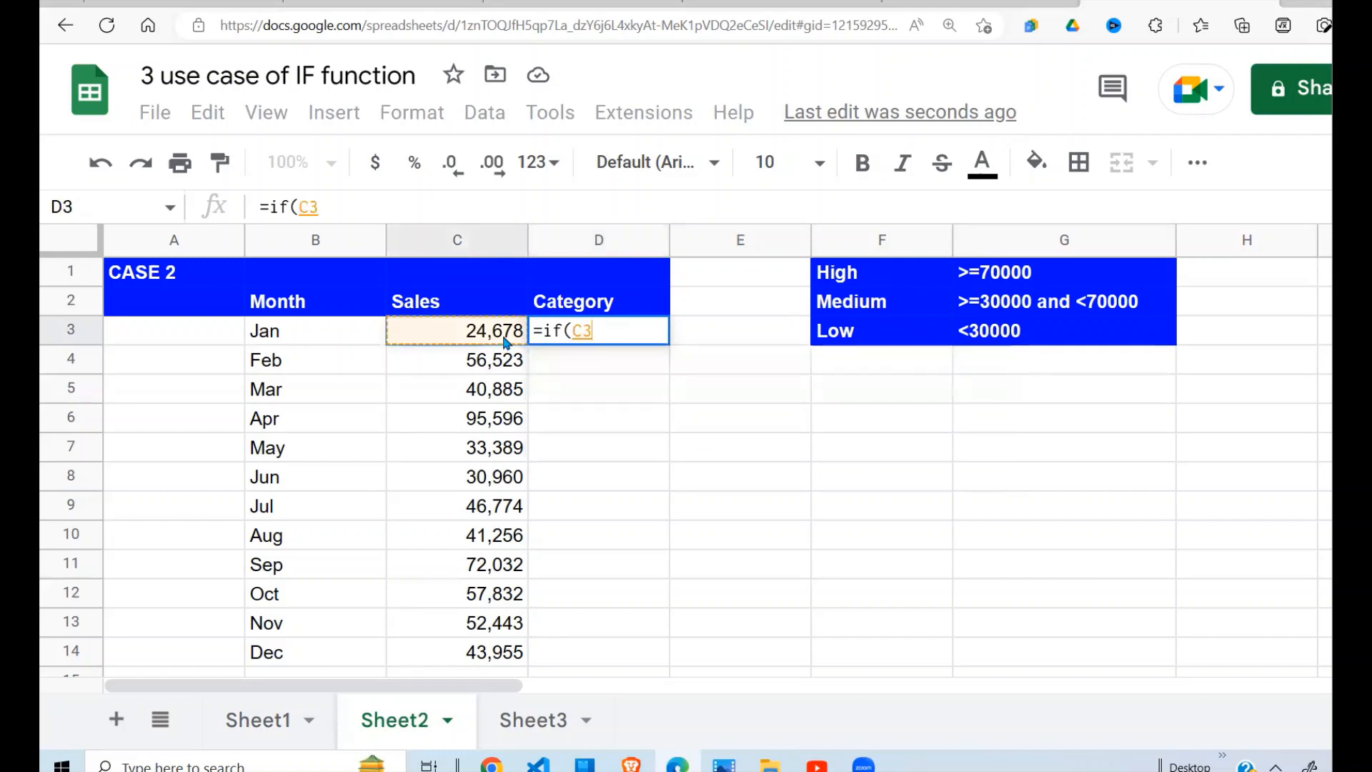
type("<")
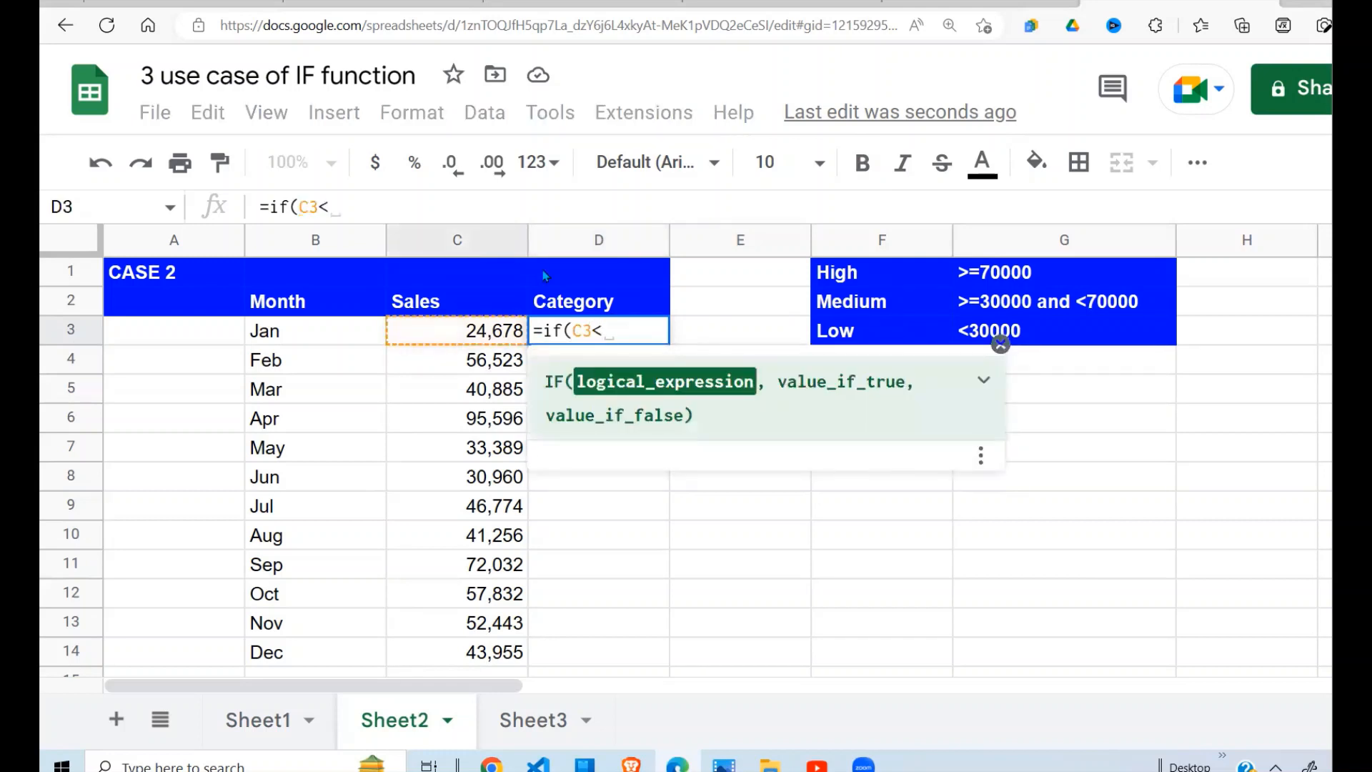
type("30000")
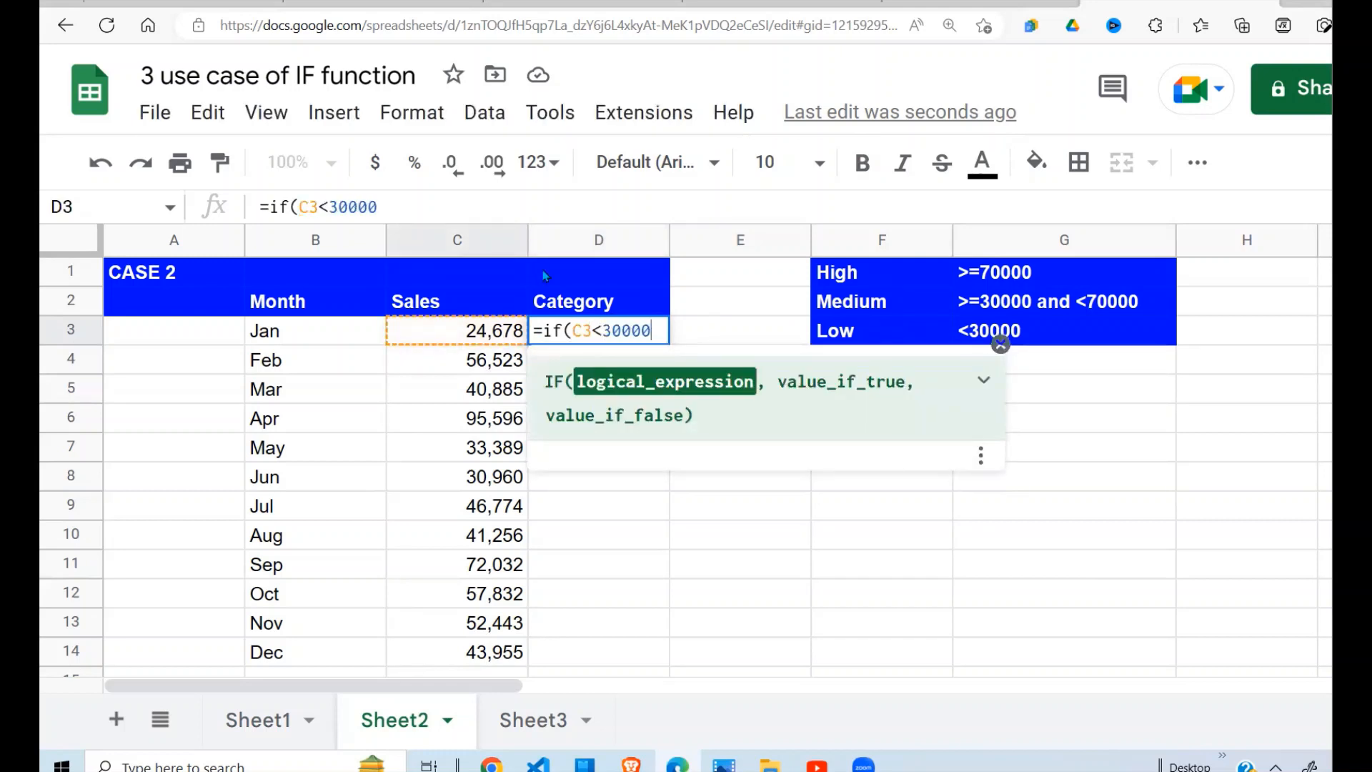
type(",")
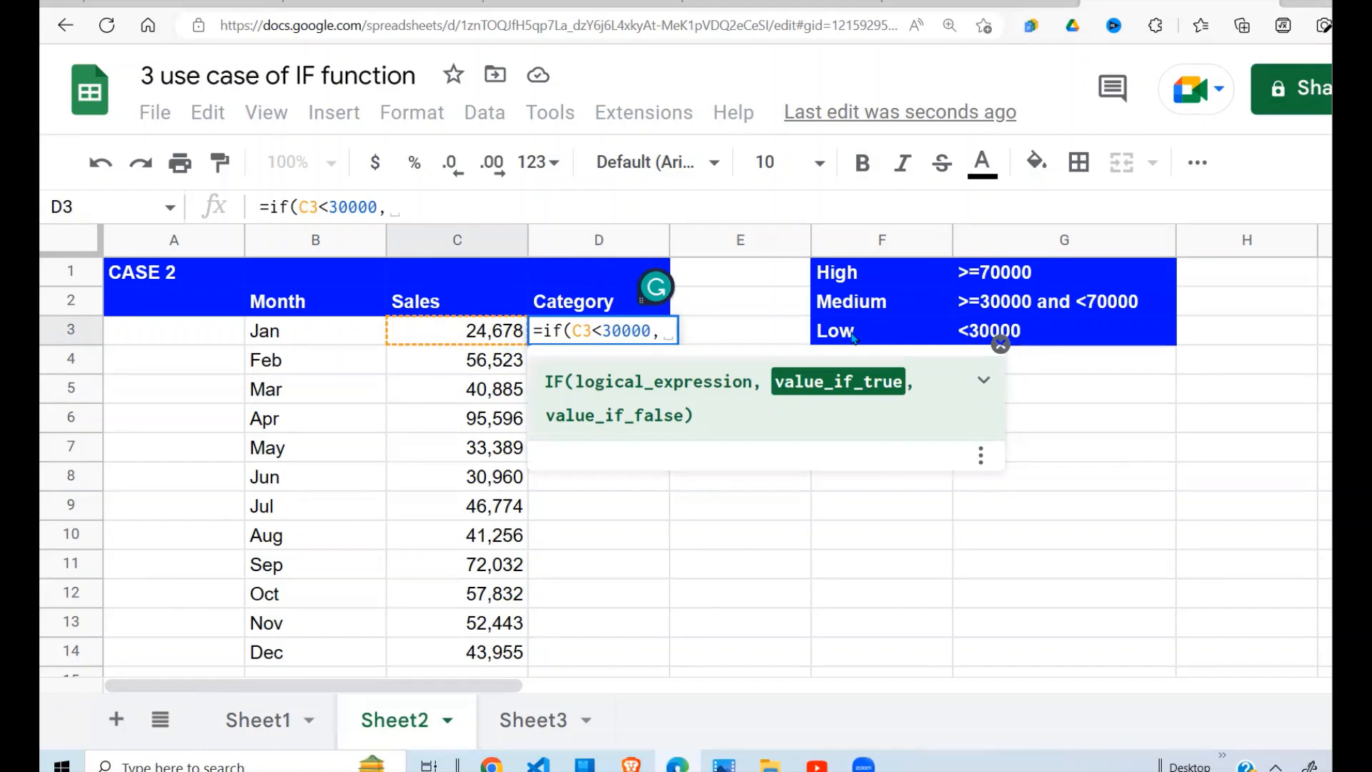
type("\"Lwo")
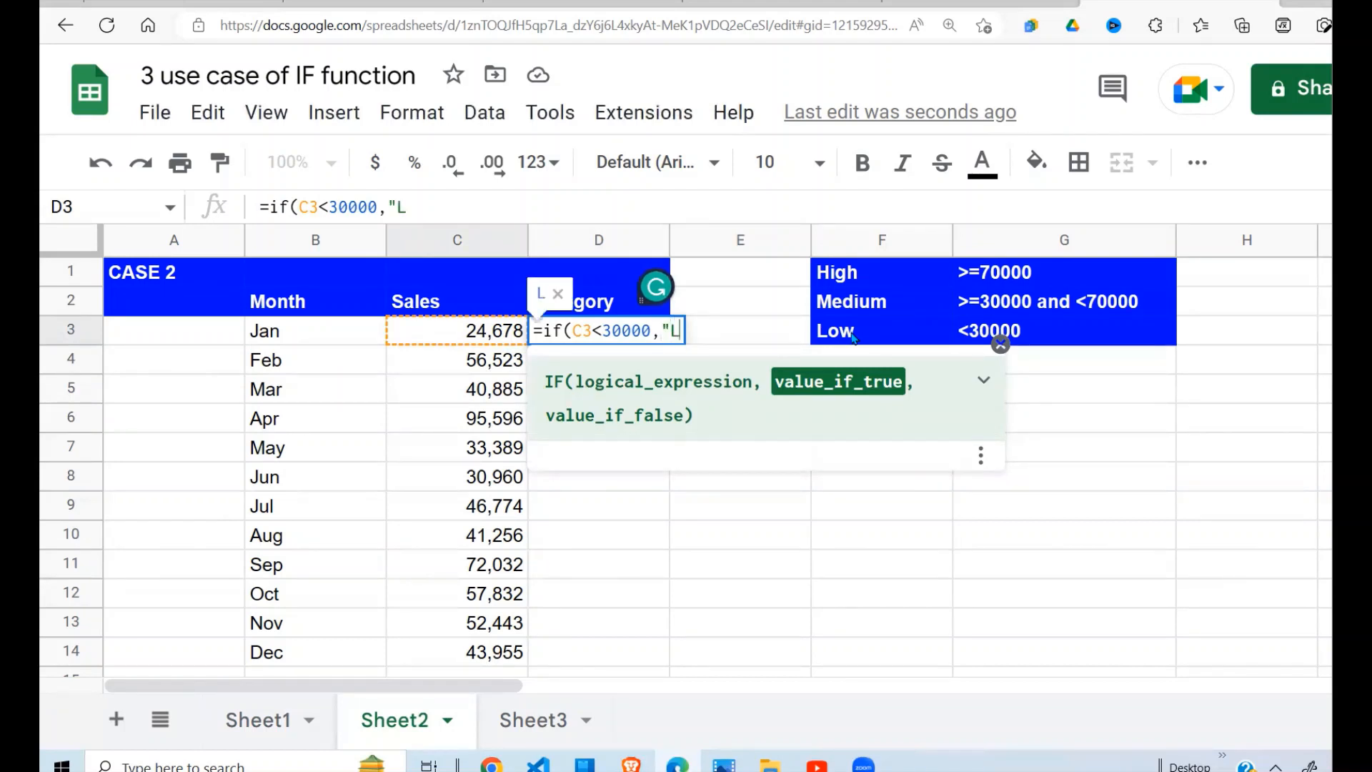
key("BackSpace")
key("BackSpace")
type("ow\"")
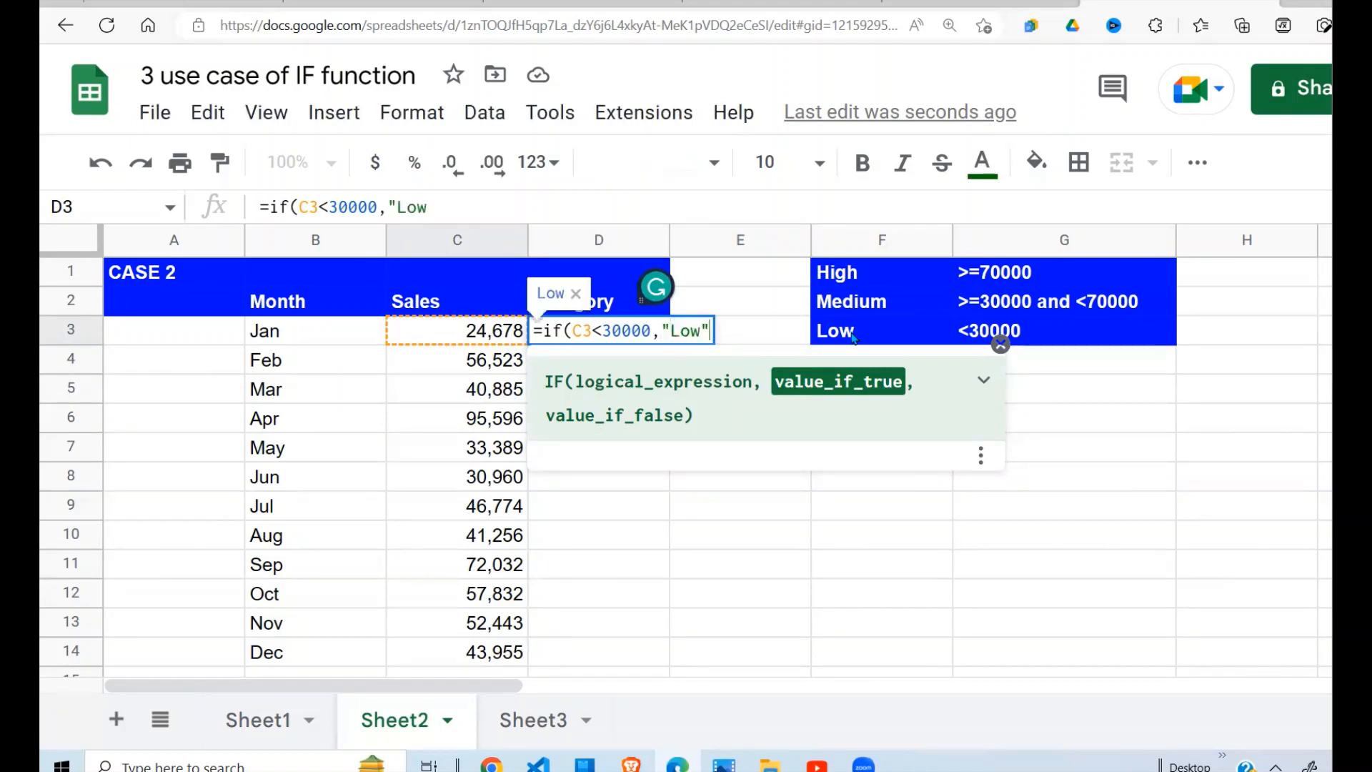
type(",")
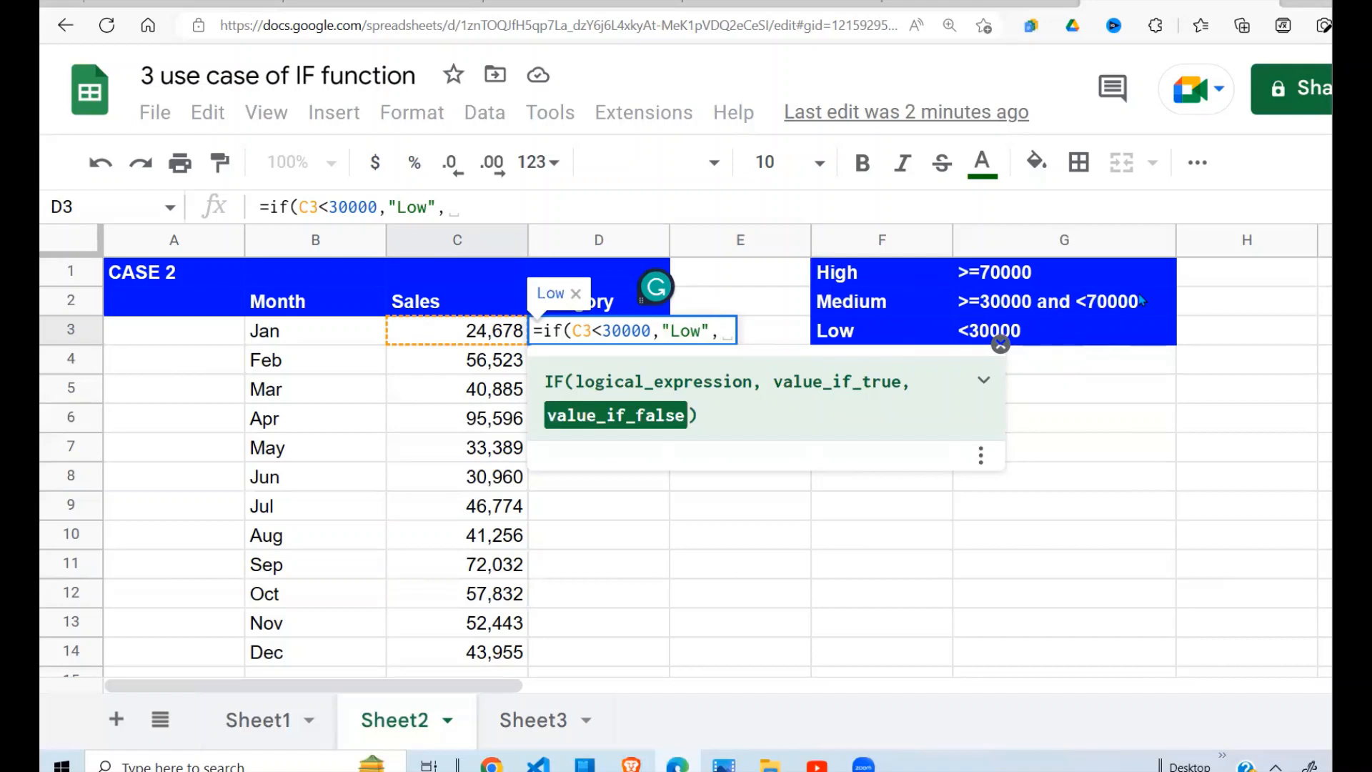
Step: Nest a second IF as the false value, testing C3<70000 and returning "Medium" when true
type("if")
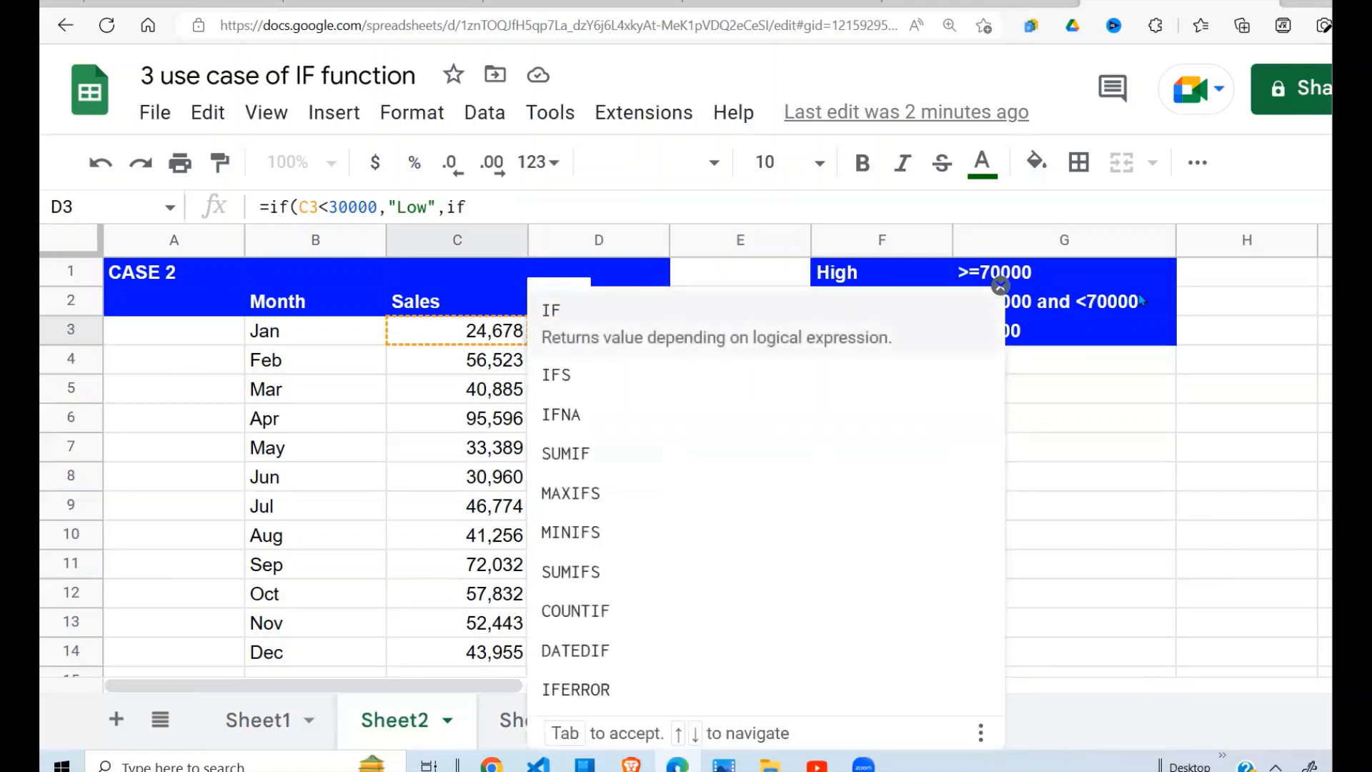
type("(")
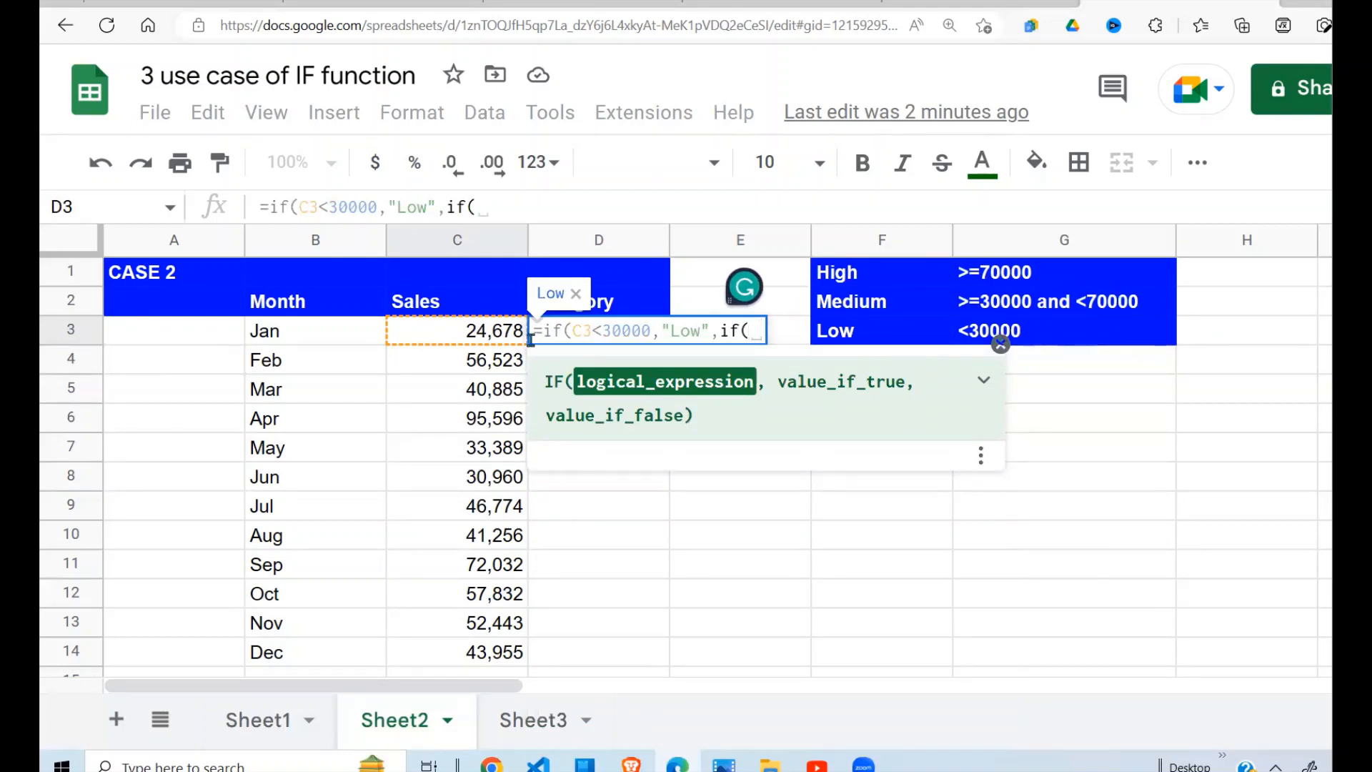
left_click(503, 333)
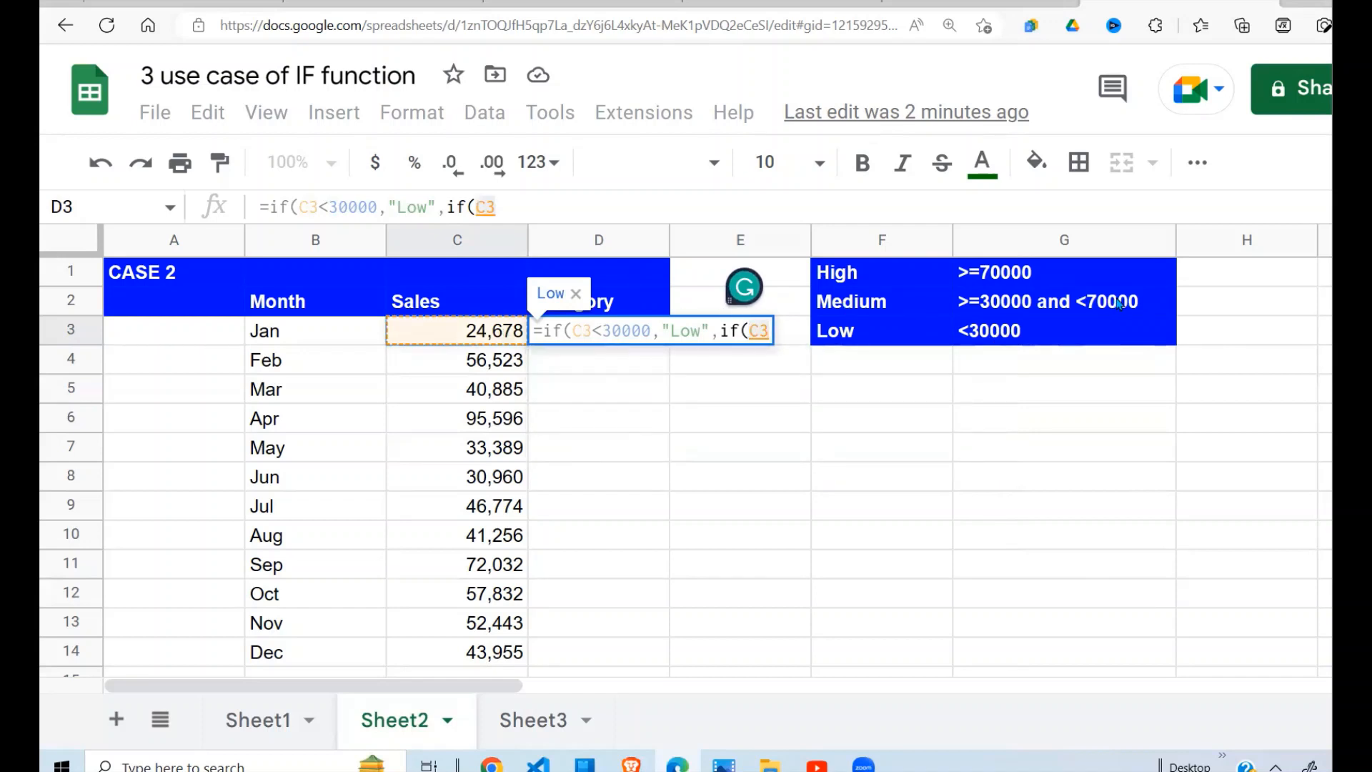
type("<")
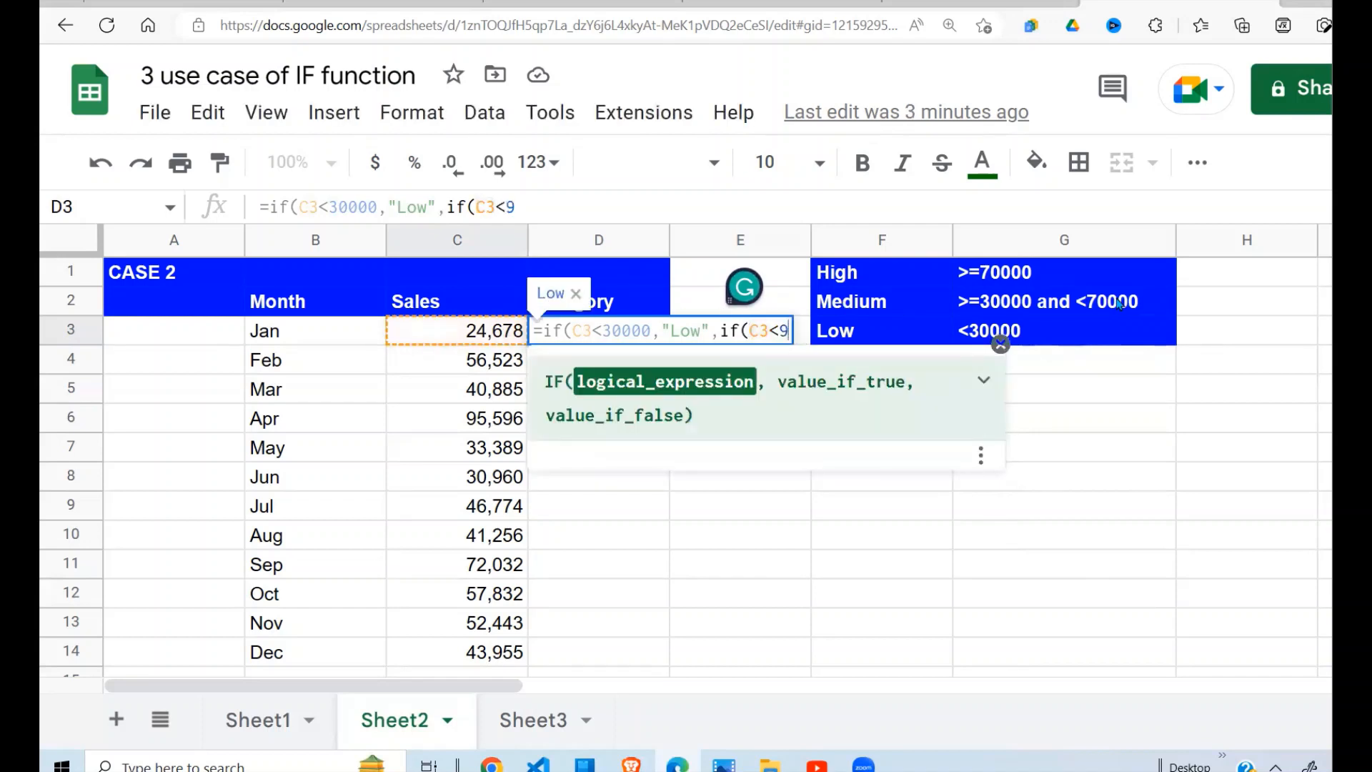
type("70000")
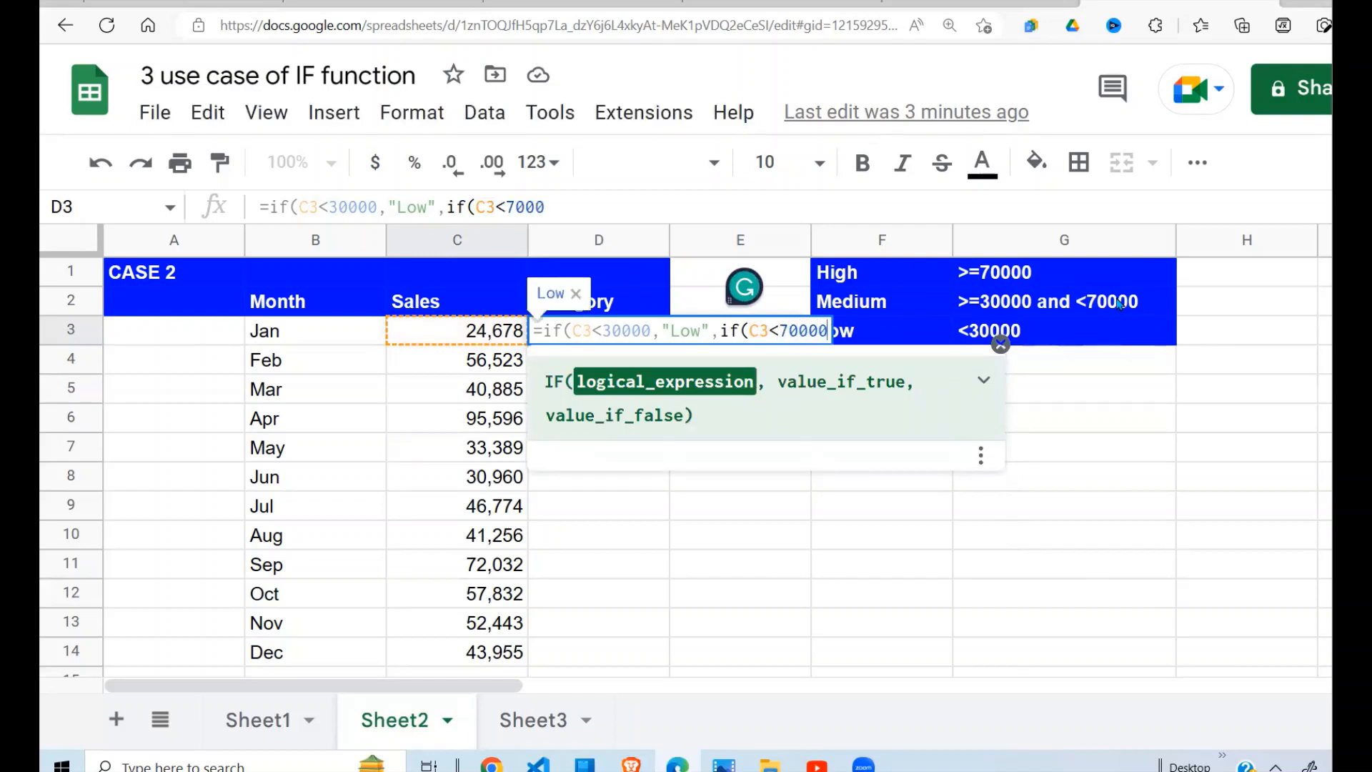
type(",")
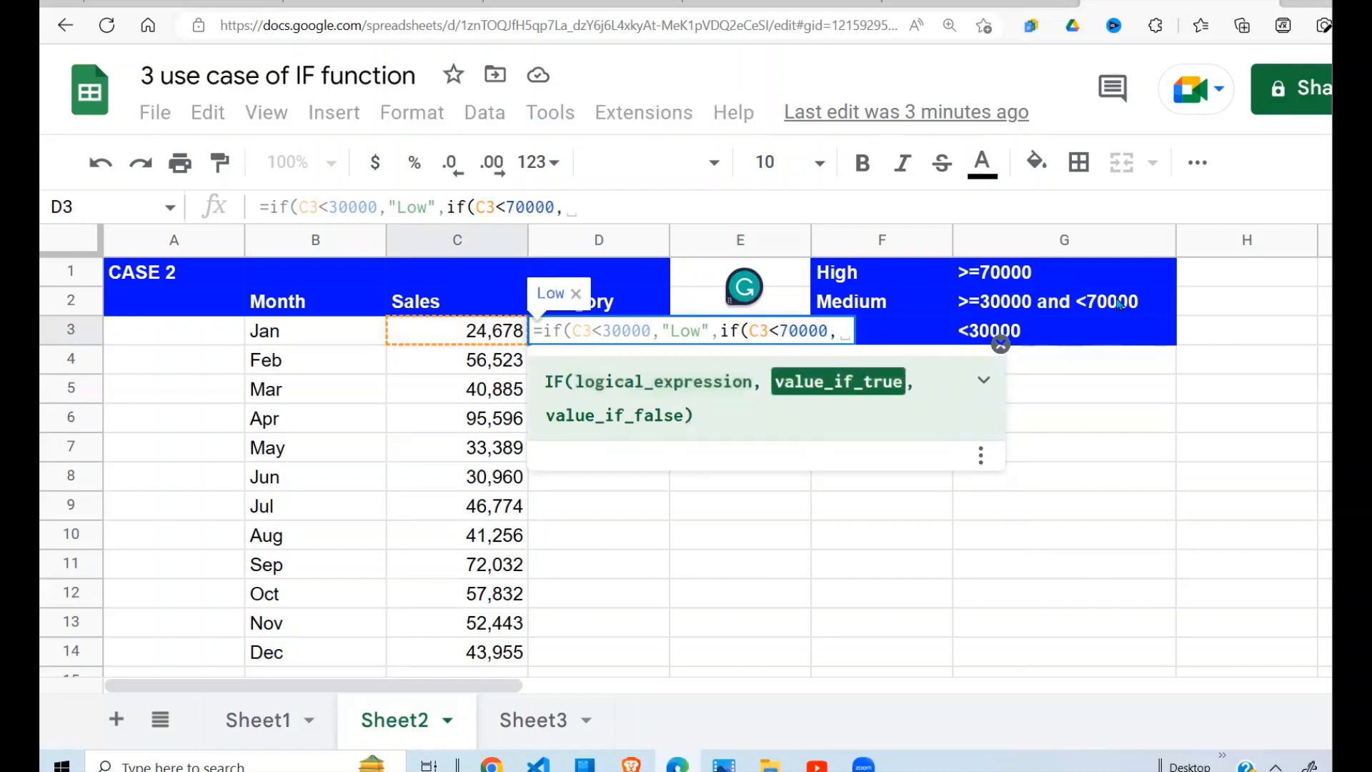
type("\"M")
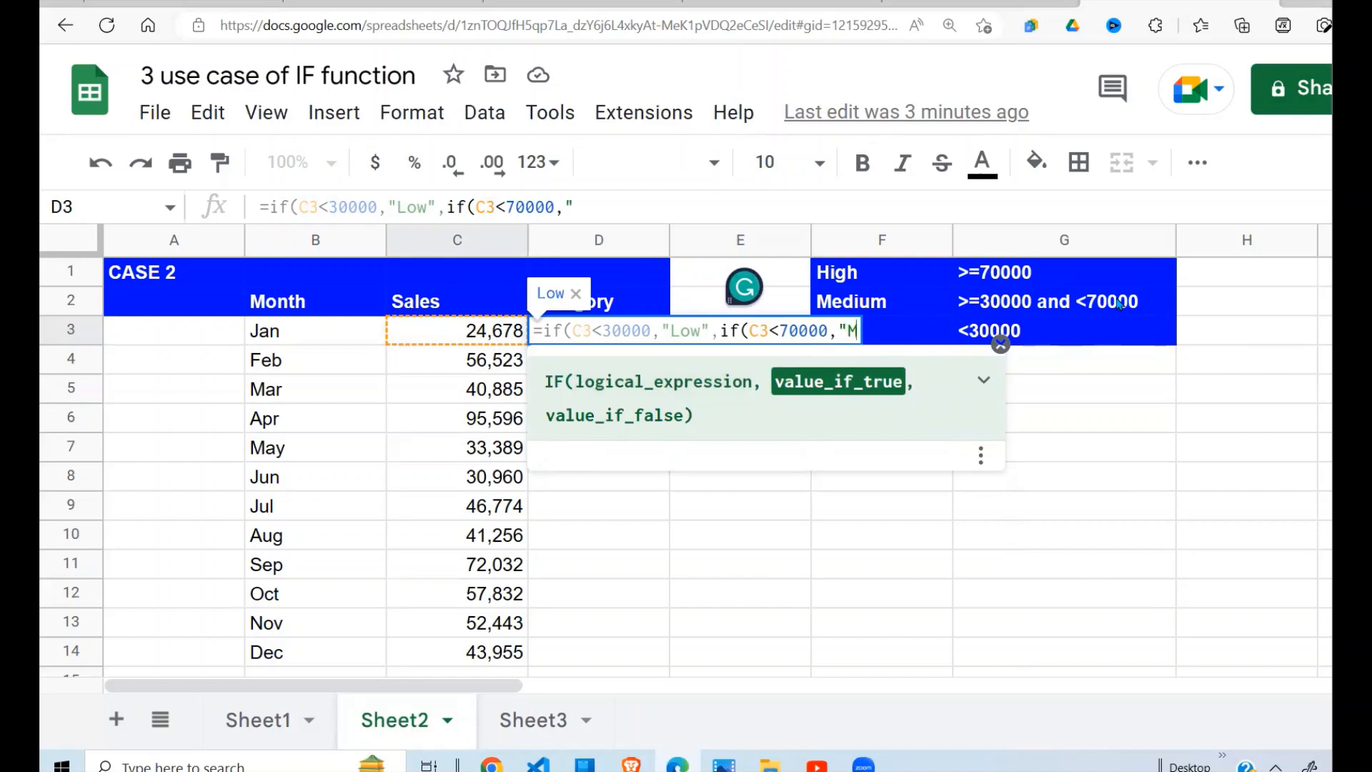
type("edium")
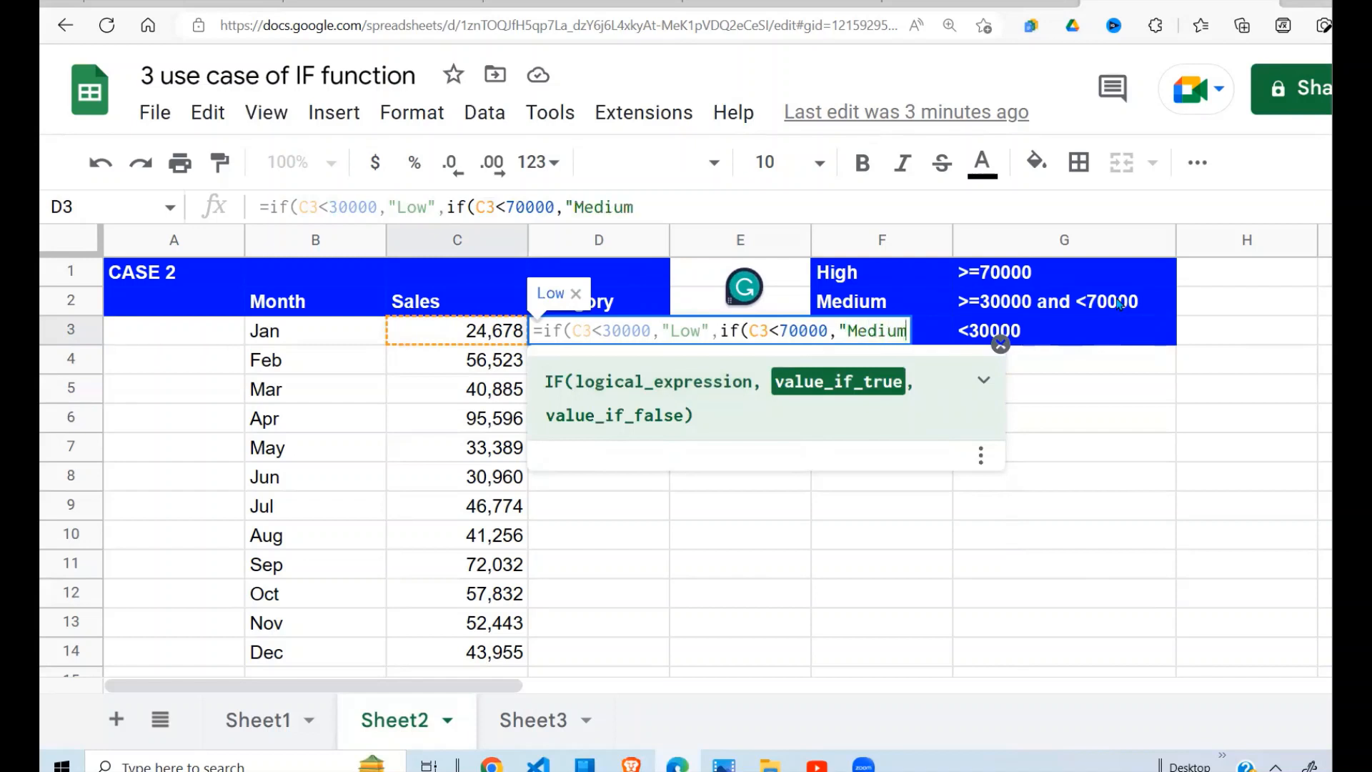
type("\",")
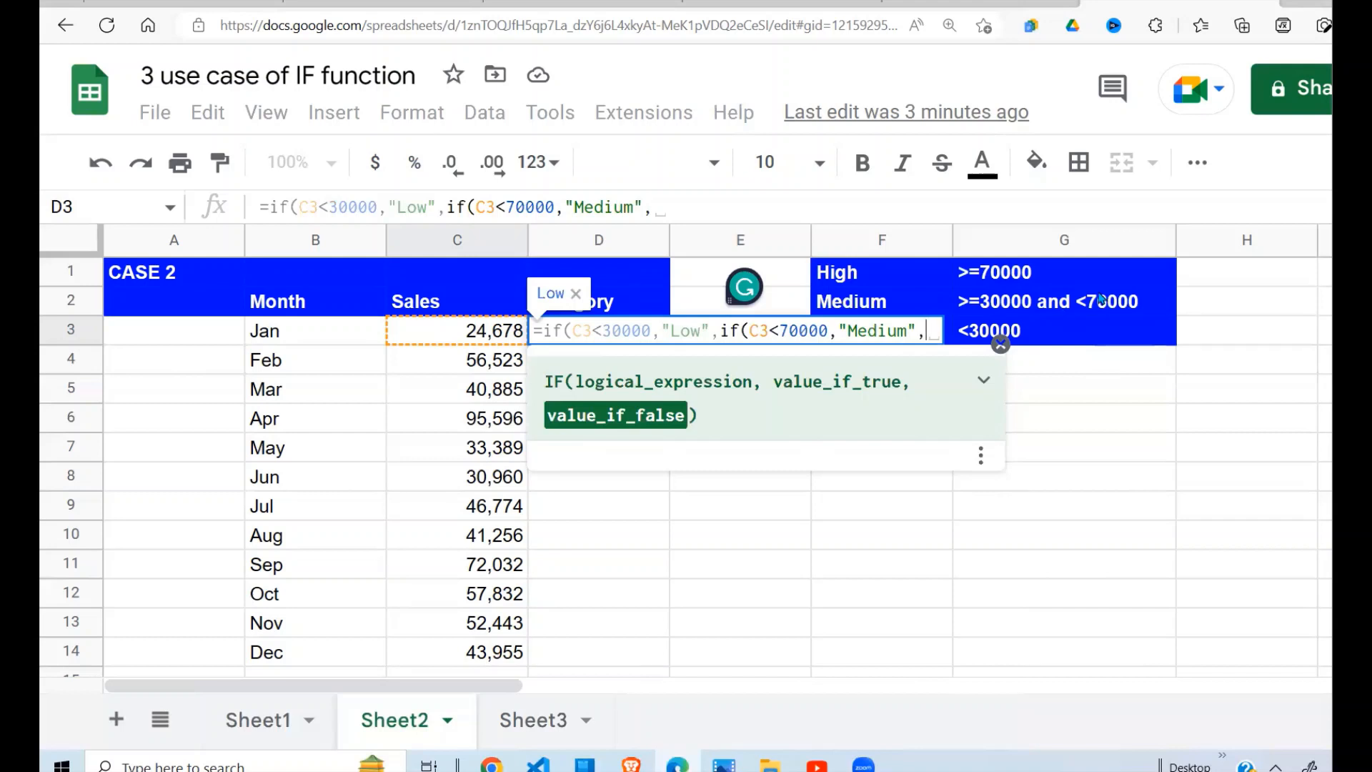
Step: Finish the nested IF with "High" as its false value, close both functions and enter the formula in D3
type("\"High")
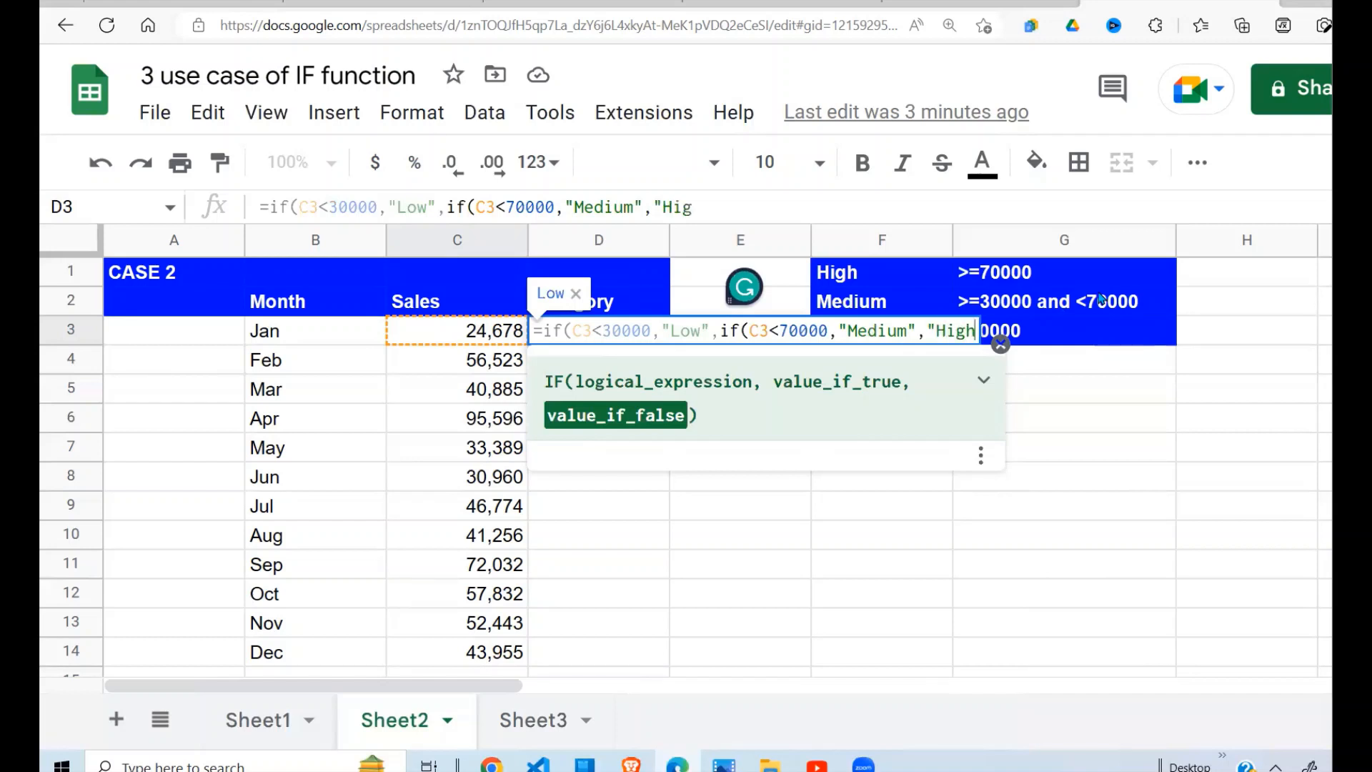
type("\")")
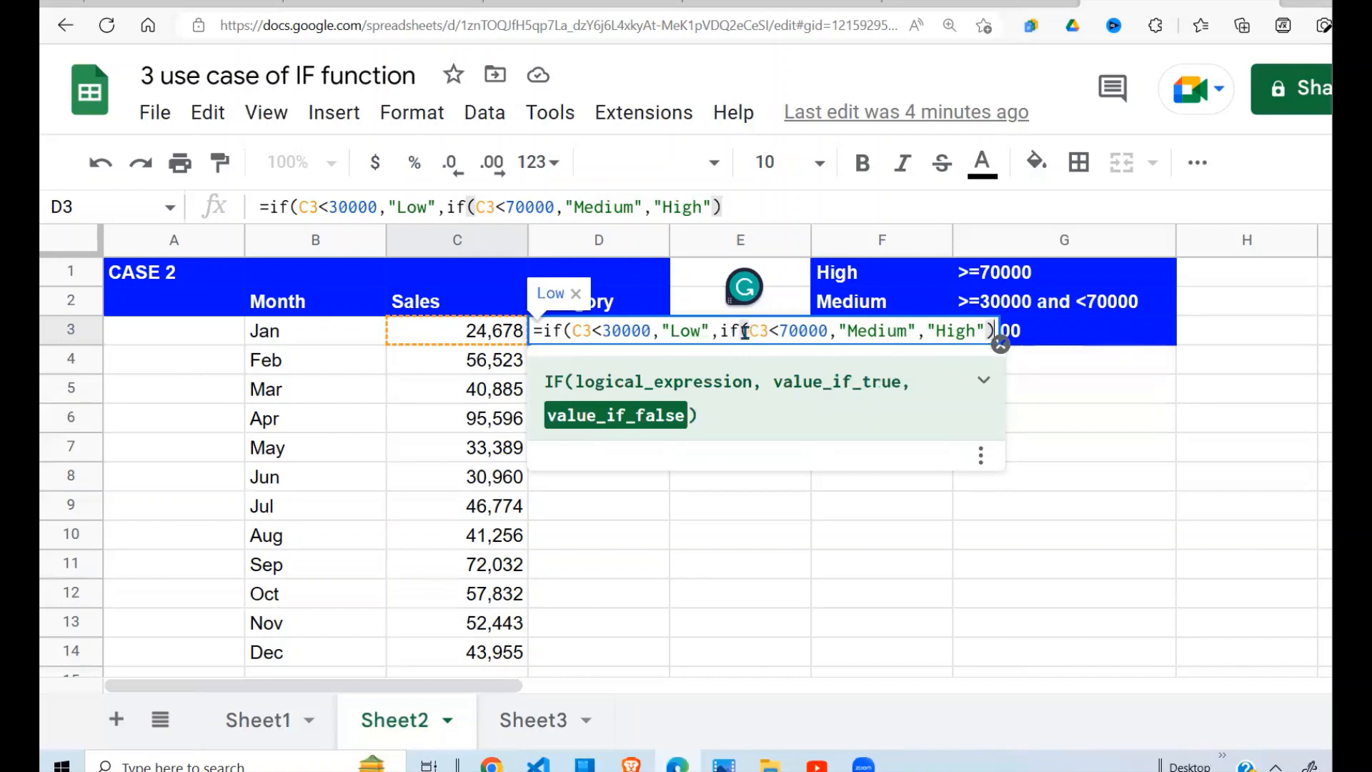
type(")")
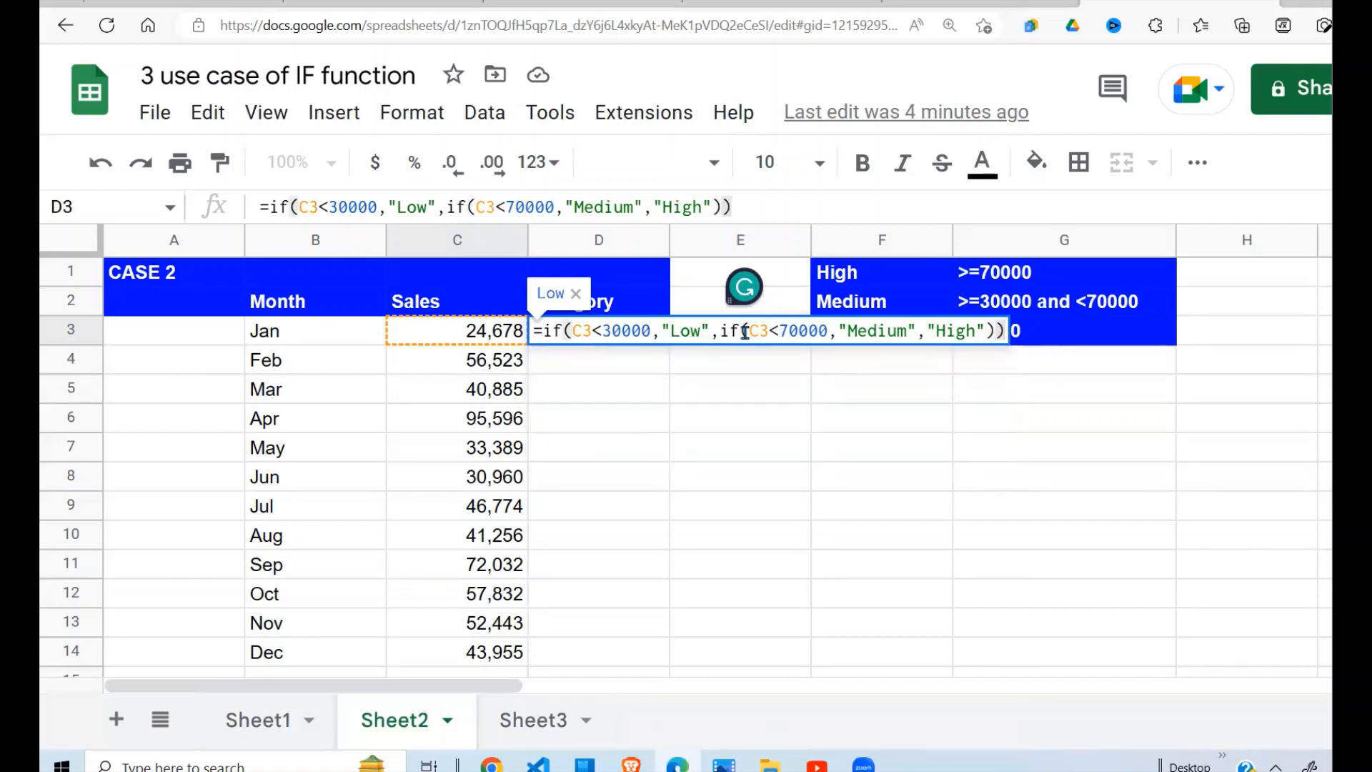
key("Return")
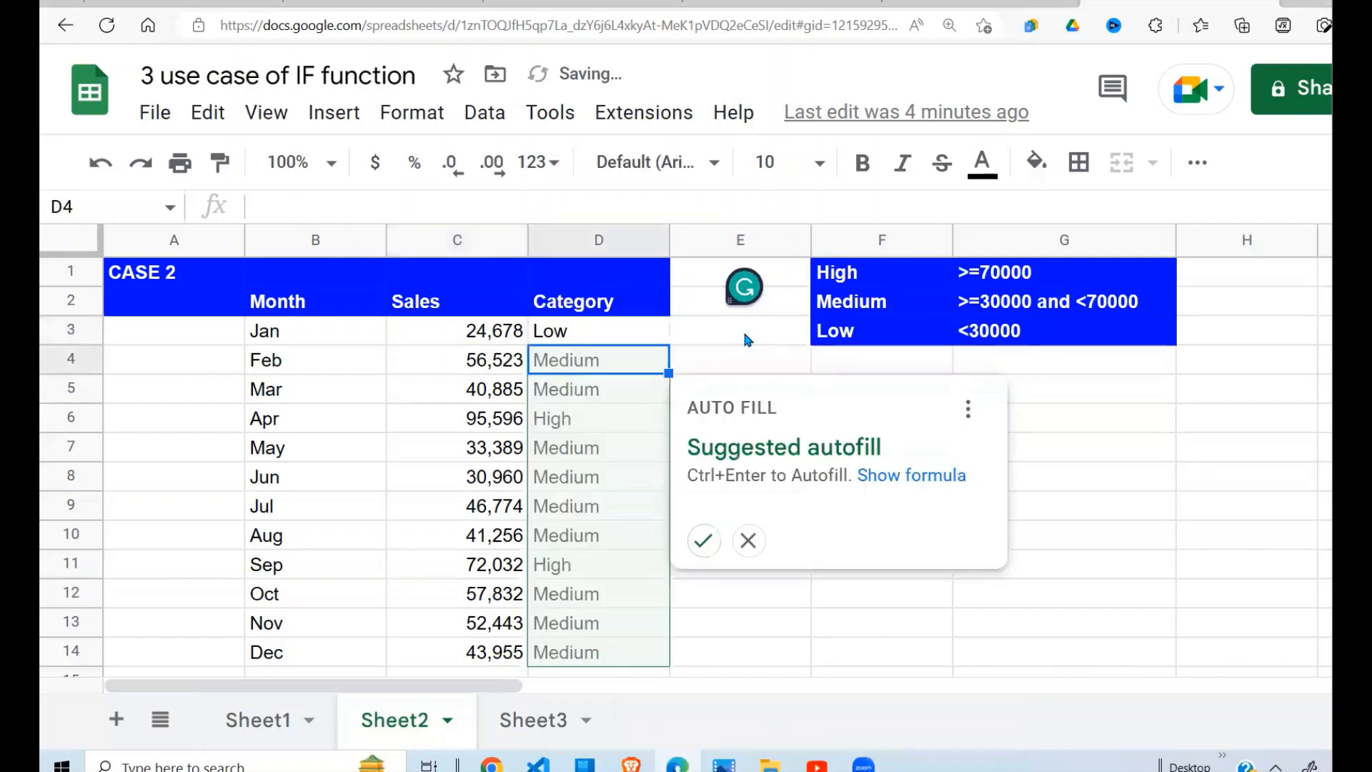
Step: Accept the suggested autofill of the nested IF formula for D4:D14 and dismiss the notification
left_click(704, 542)
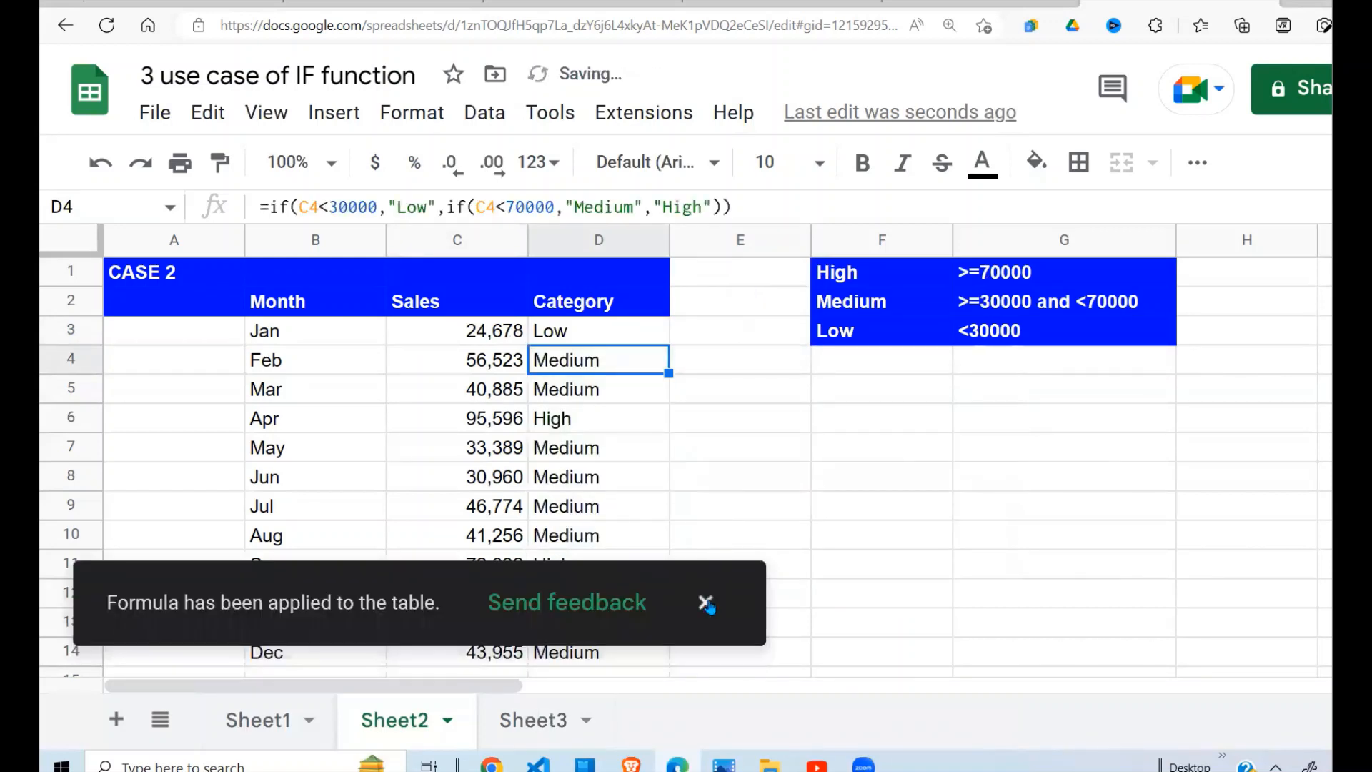
left_click(706, 604)
left_click(699, 507)
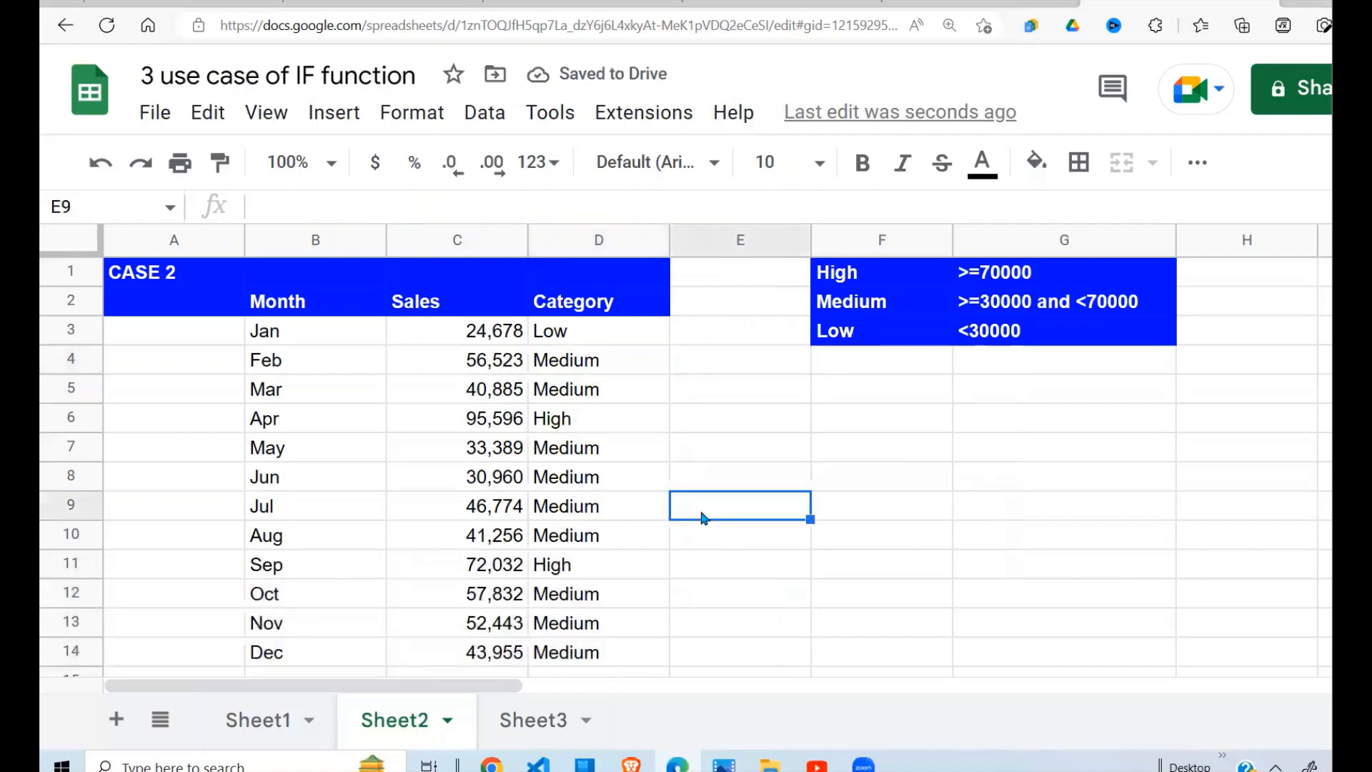
Step: Check the filled categories and compare the Jan sales in C3 with the Low threshold in G3
left_click(601, 489)
left_click(572, 358)
left_click(476, 336)
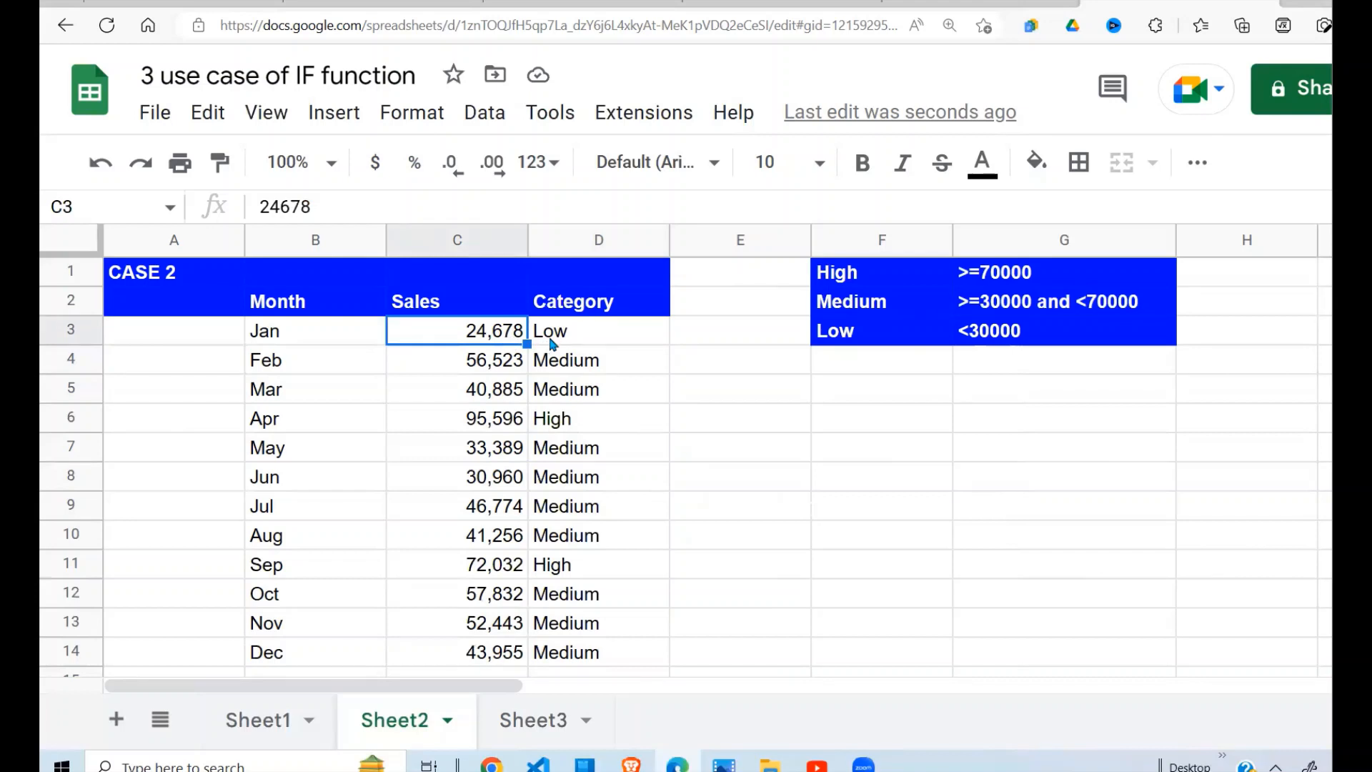
left_click(1032, 334)
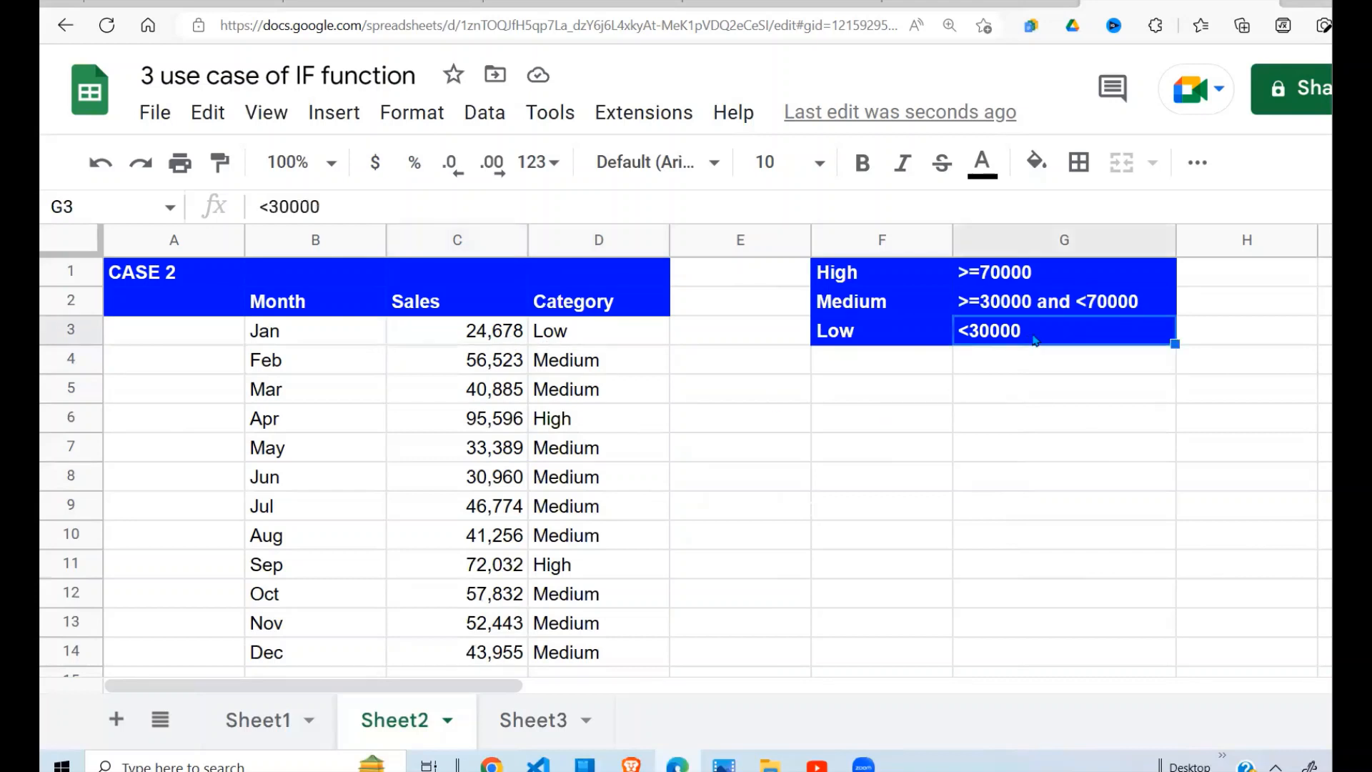
Step: Compare the Feb sales in C4 with the Medium range in G2 and inspect the category formulas in D4 and D6
left_click(842, 335)
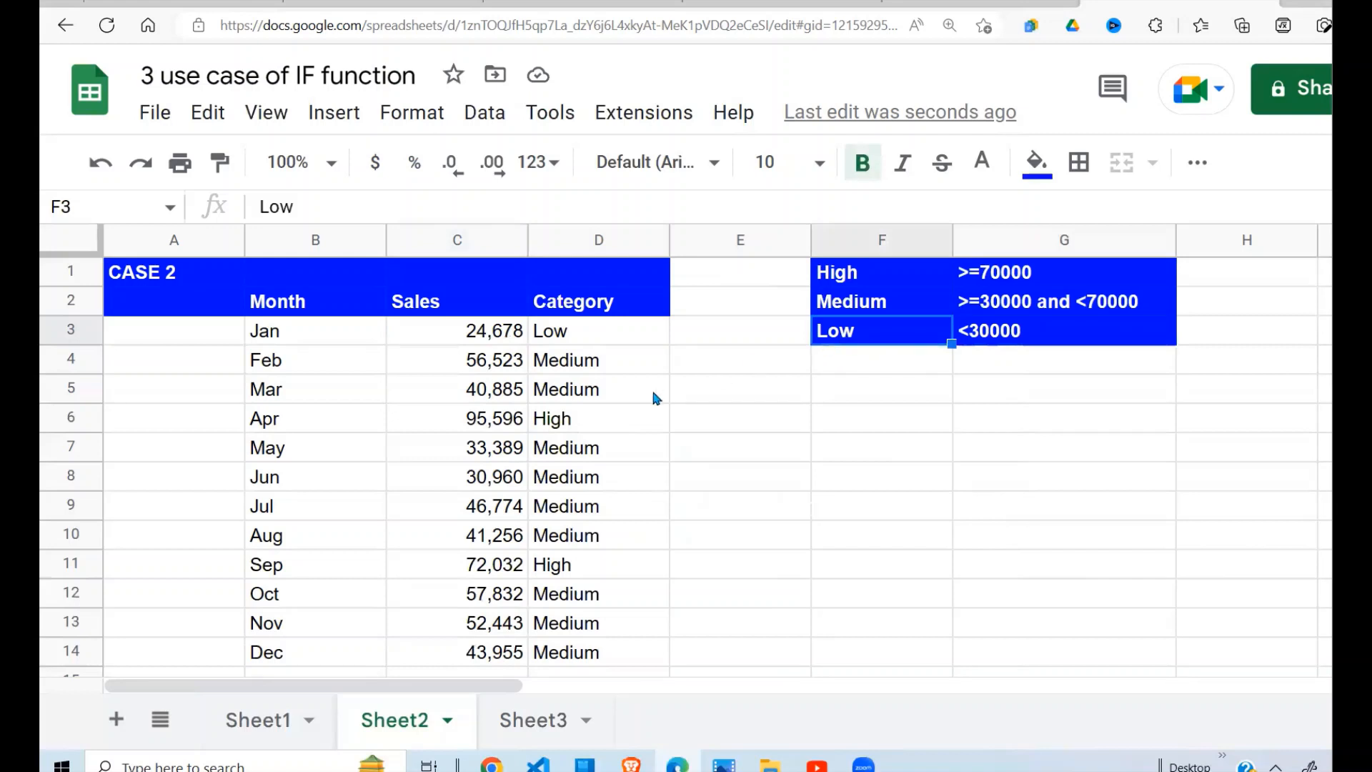
left_click(525, 369)
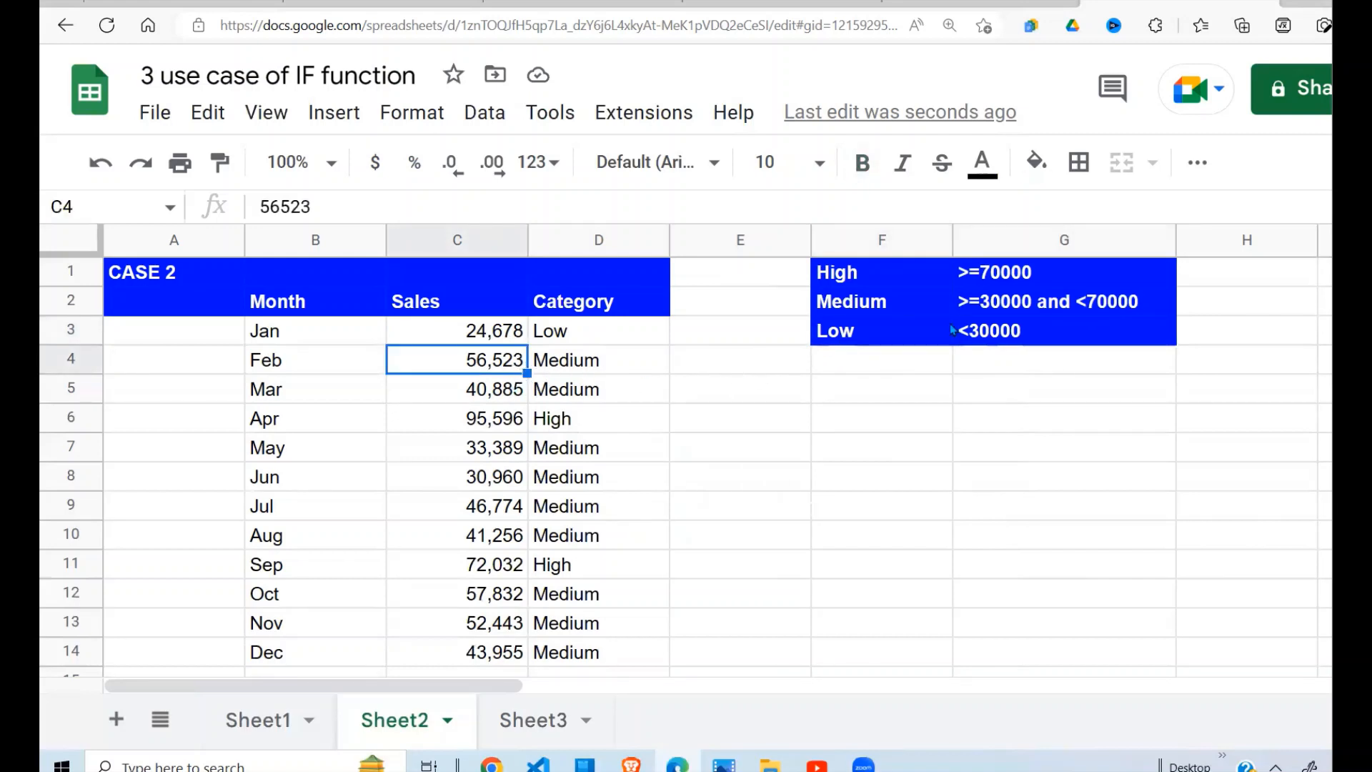
left_click(1023, 311)
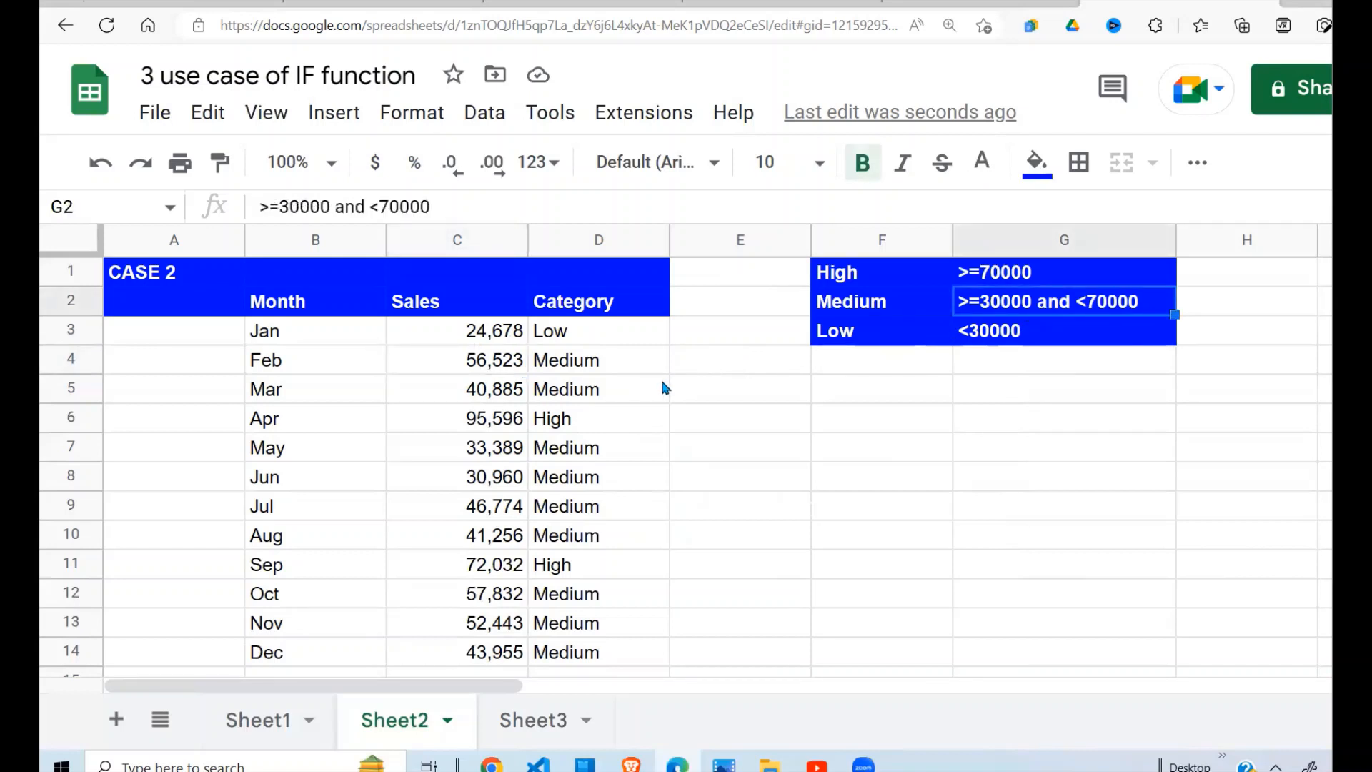
left_click(616, 362)
left_click(884, 311)
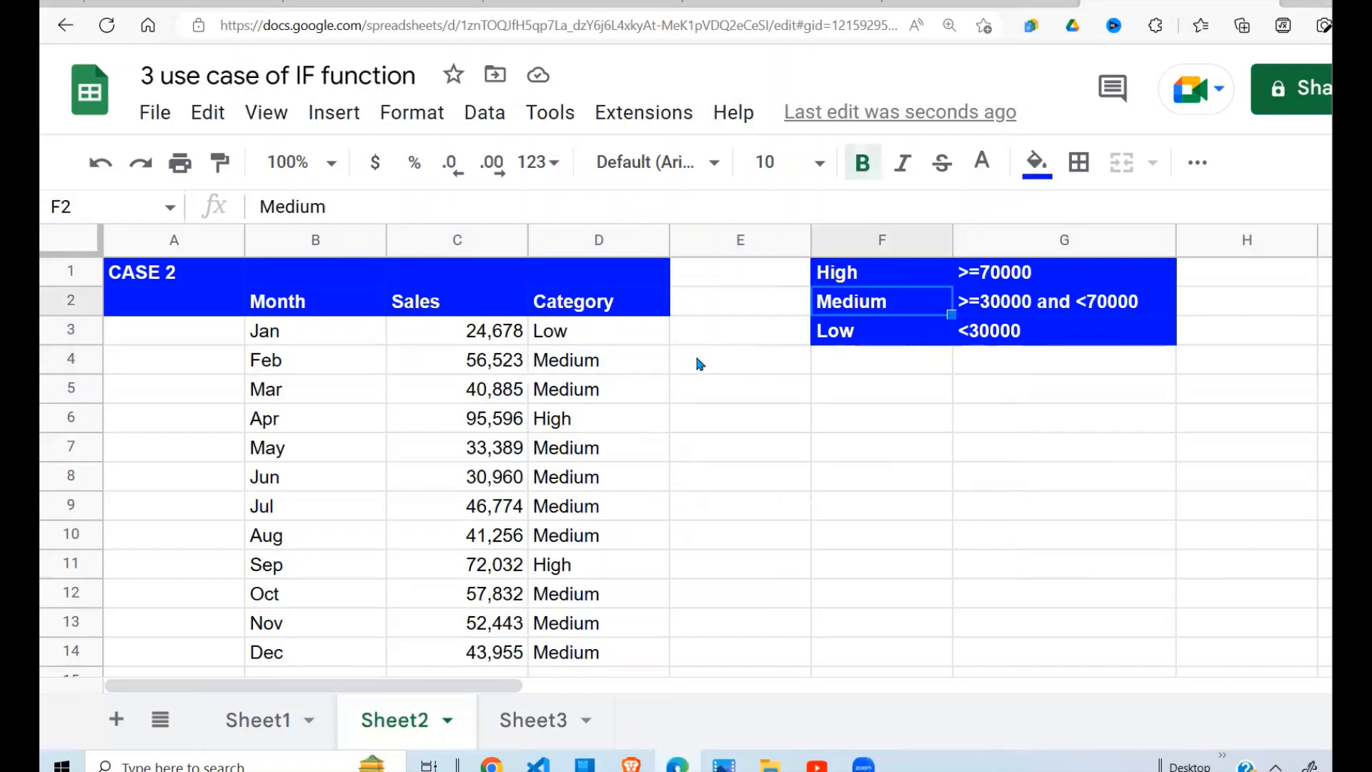
left_click(590, 372)
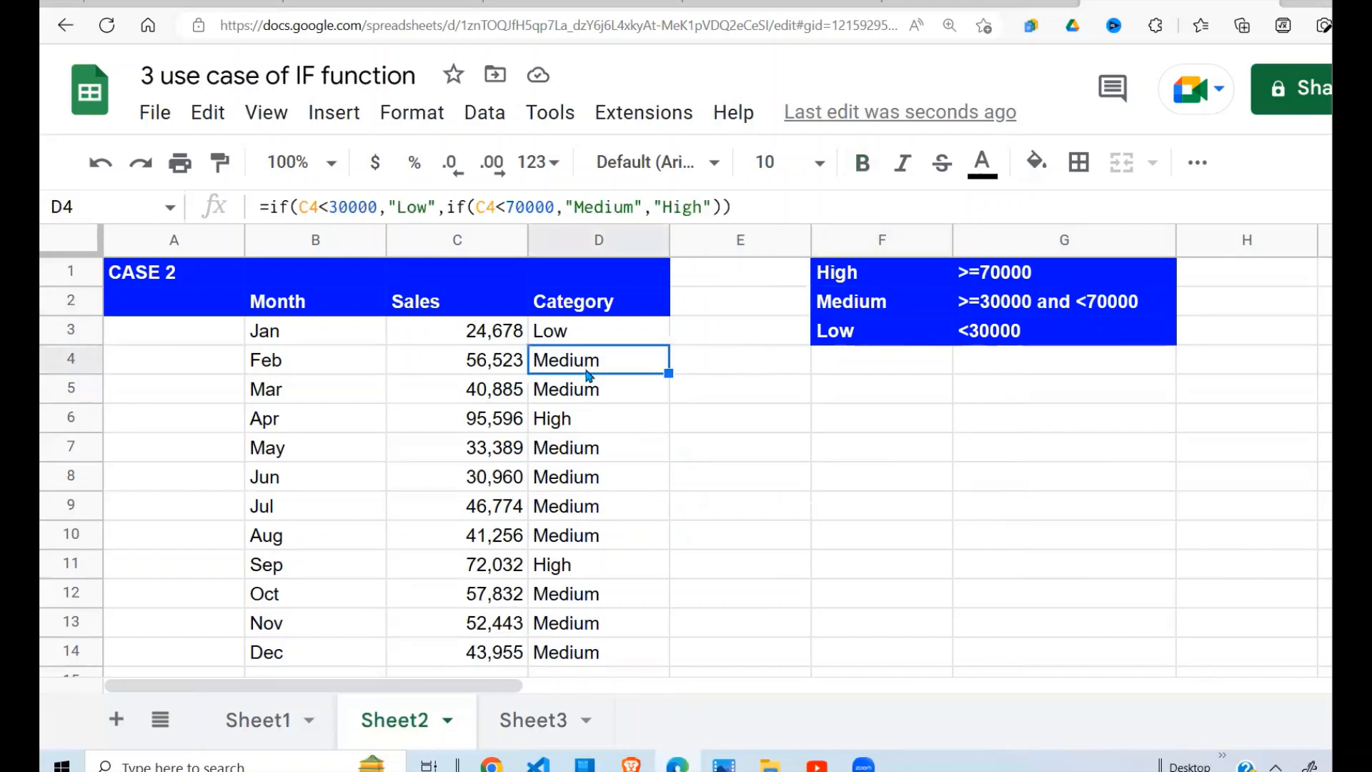
left_click(559, 429)
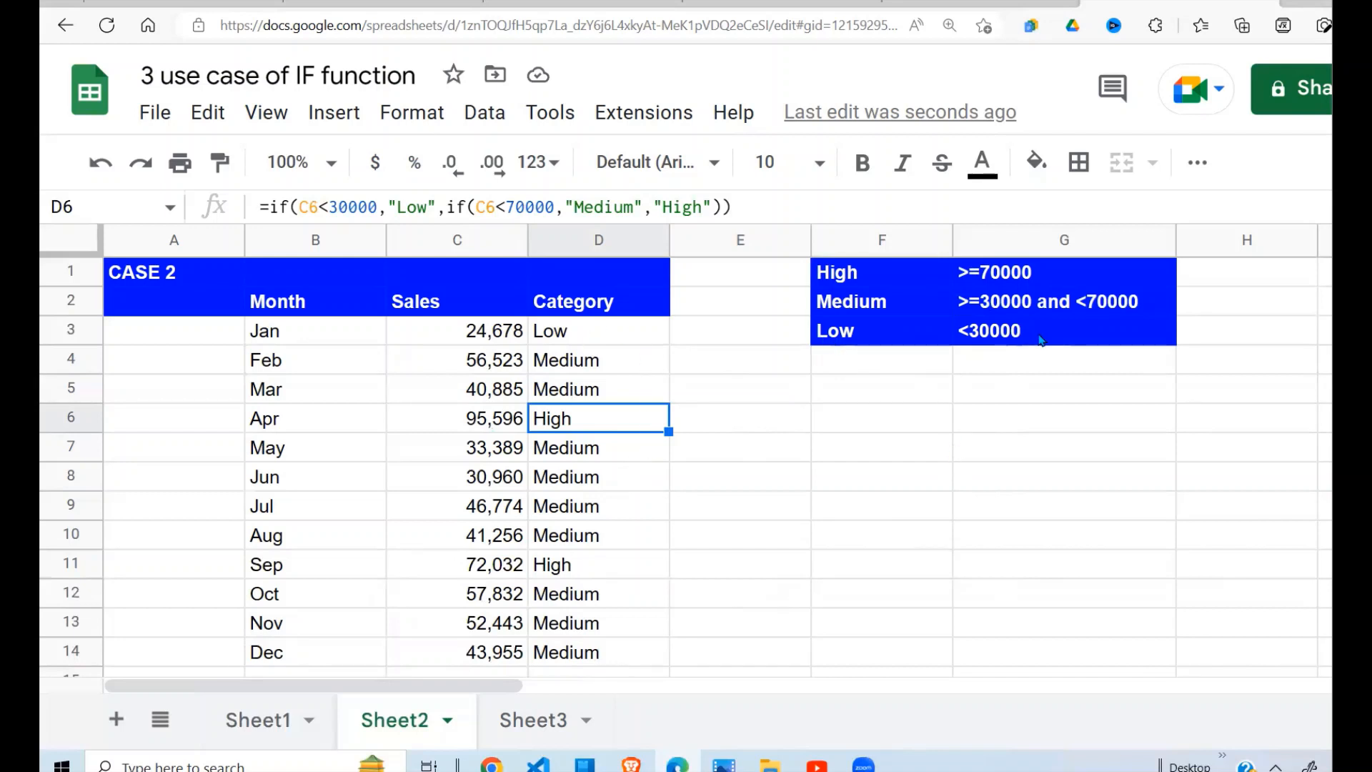
Step: Start an IF formula in E3 that tests C3>=70000 and returns "High" when true
left_click(718, 340)
type("=")
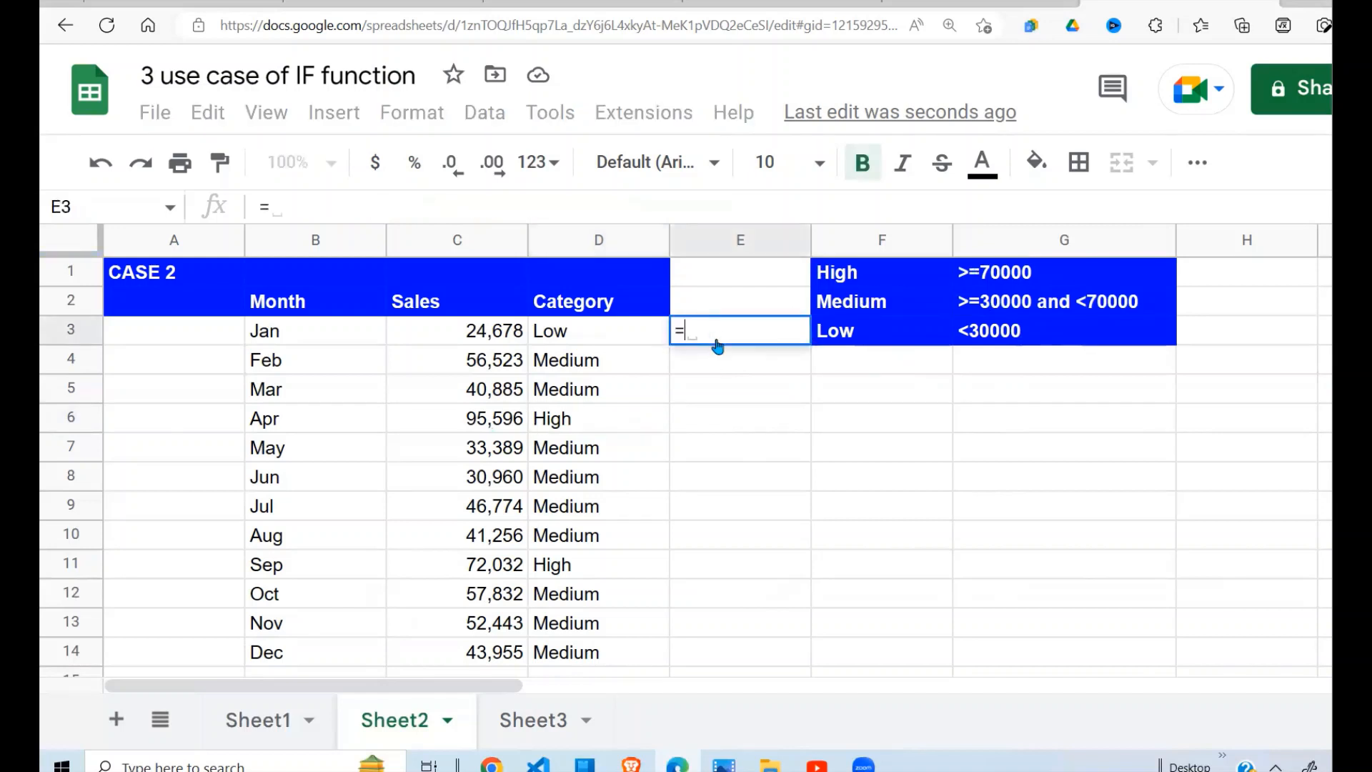
type("if(")
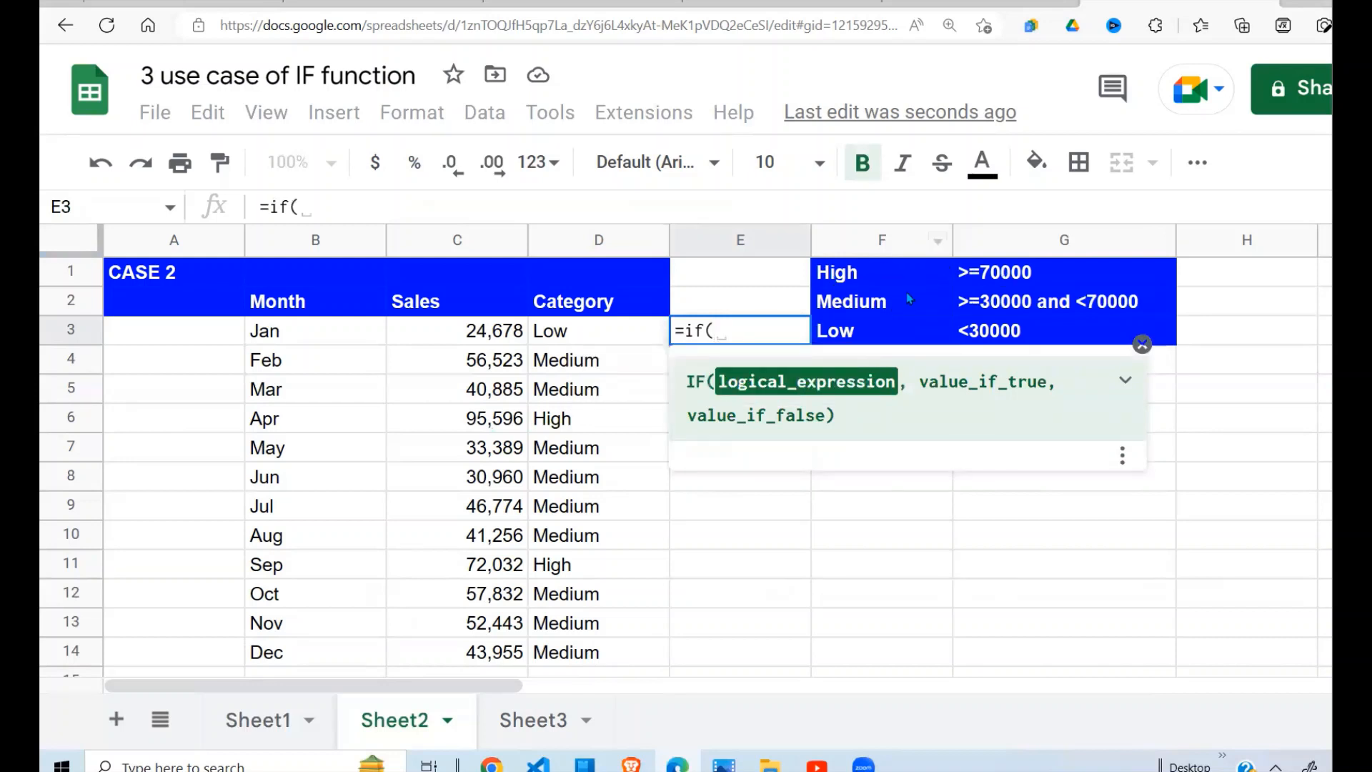
left_click(506, 332)
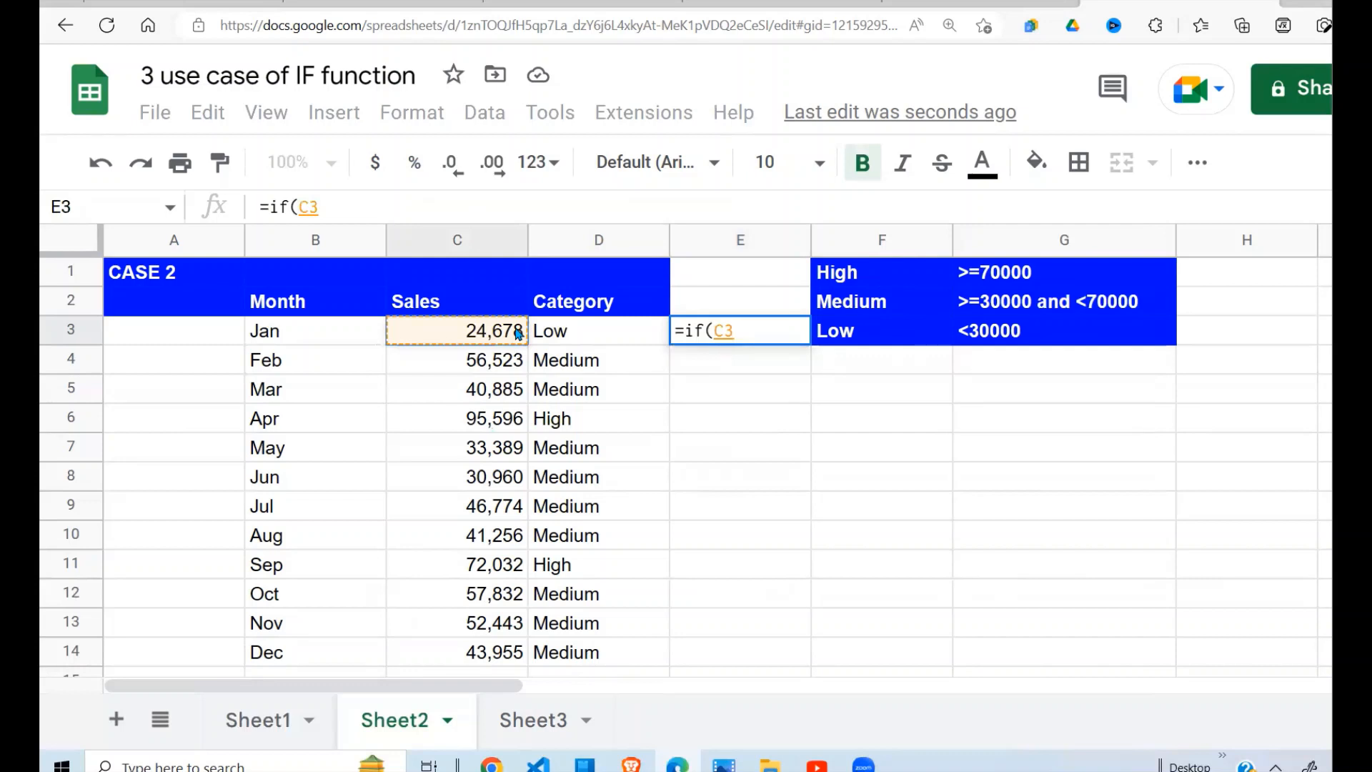
type(">=")
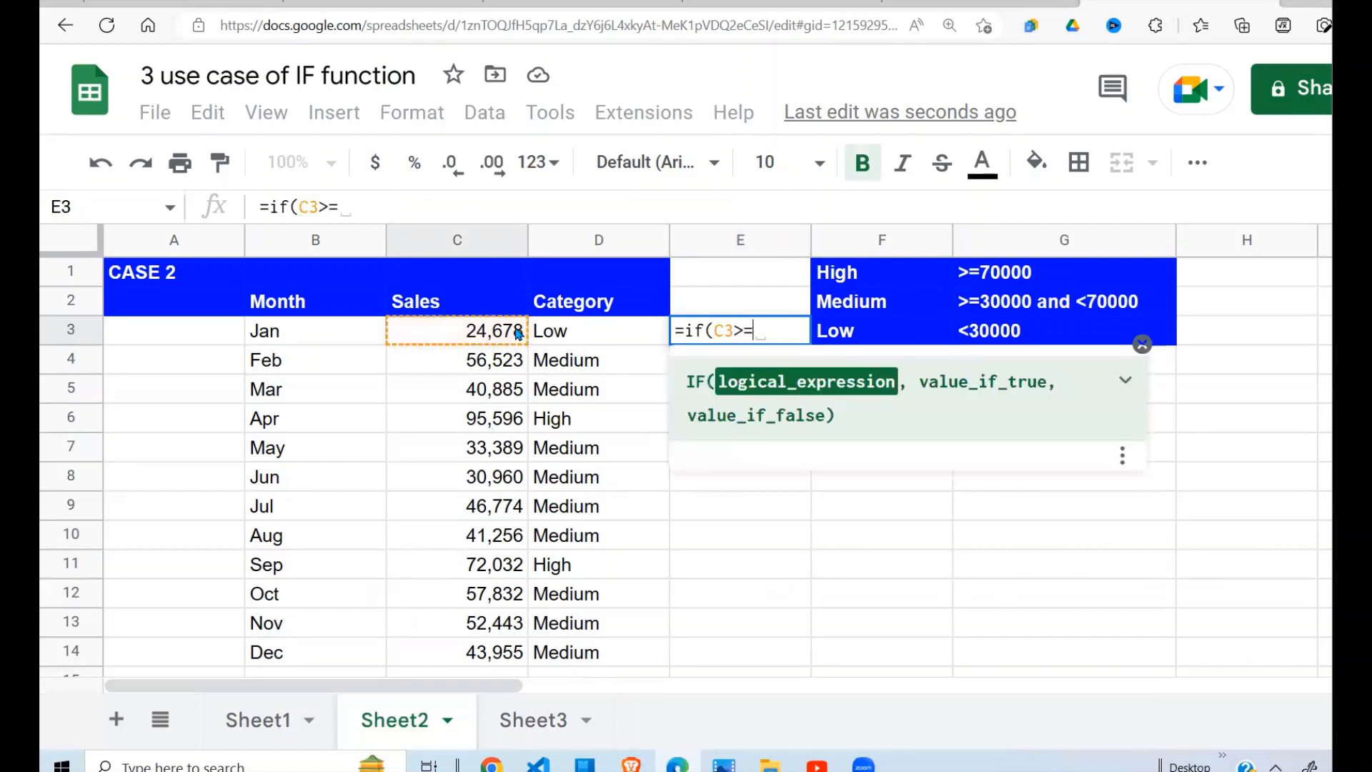
type("70,")
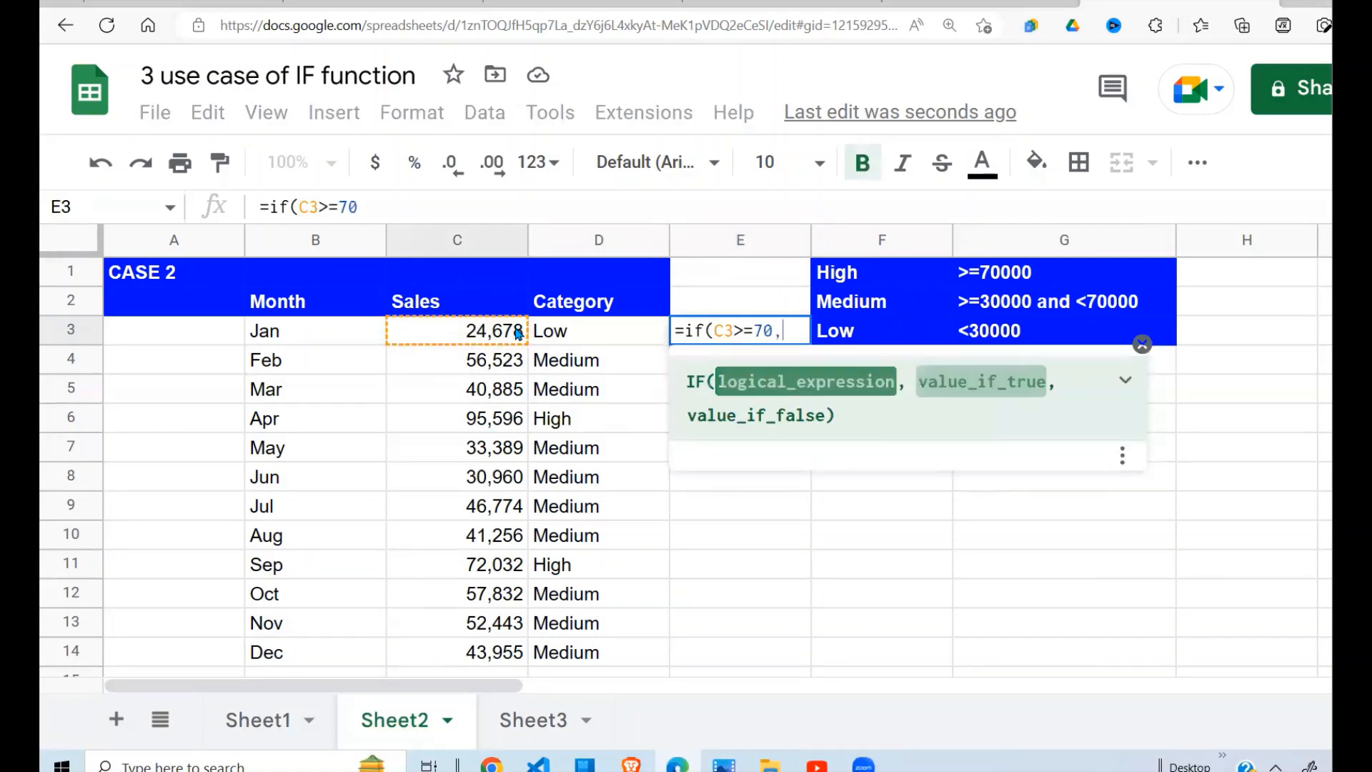
type("000")
key("BackSpace")
key("BackSpace")
key("BackSpace")
key("BackSpace")
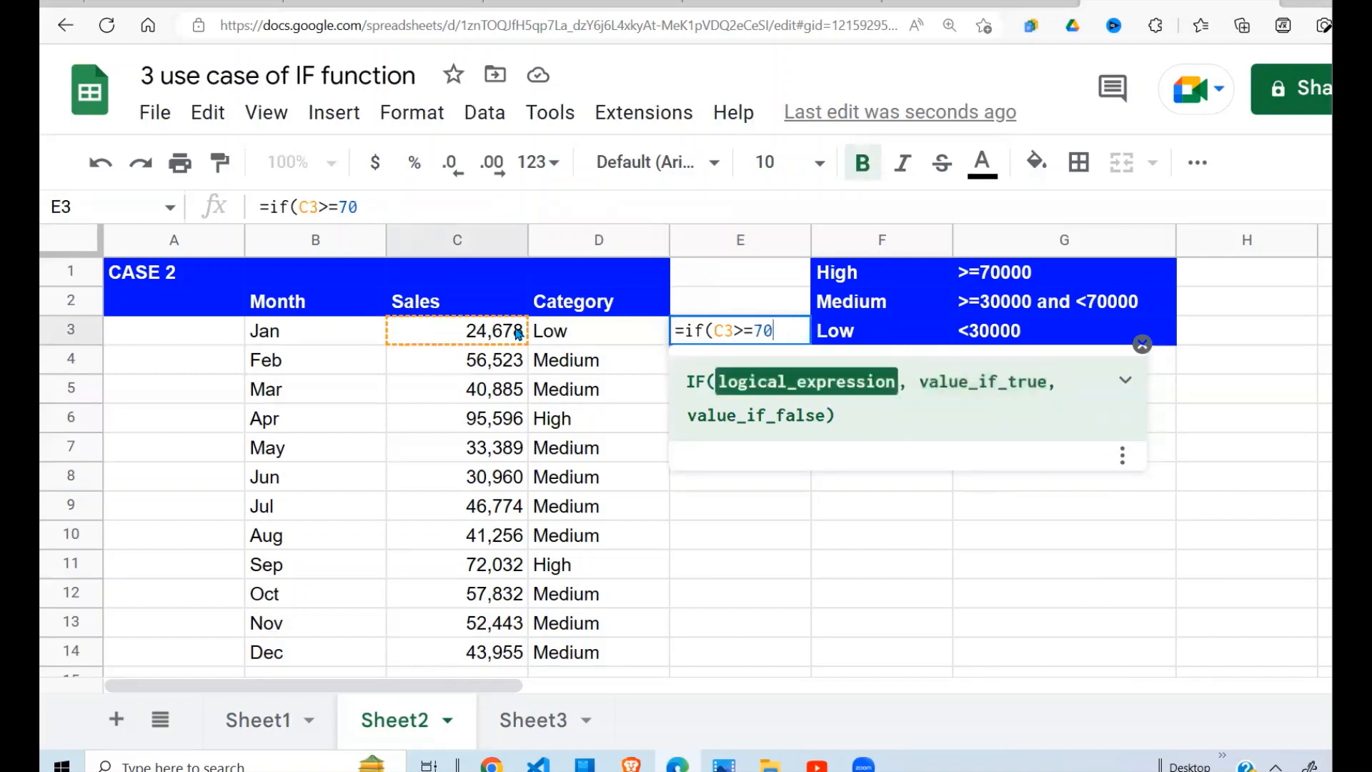
type("000")
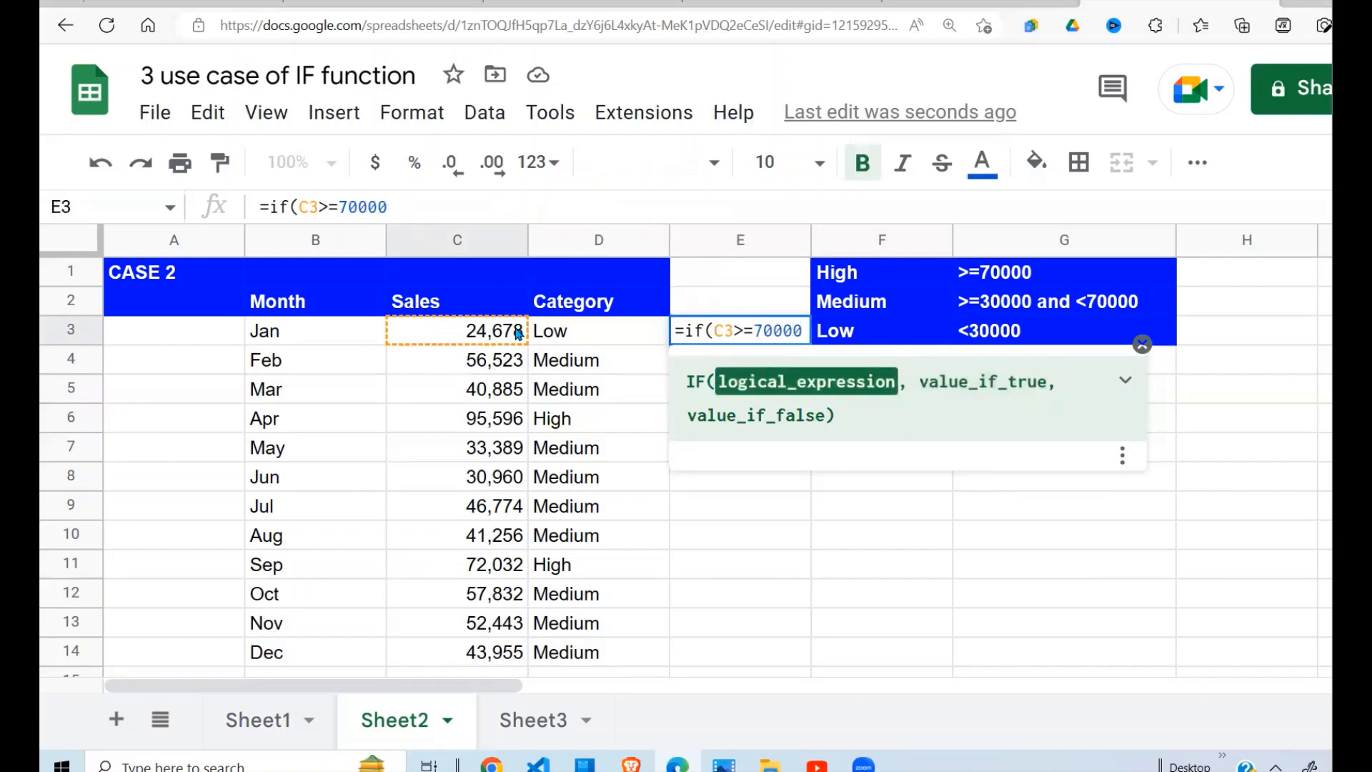
type(",\"H")
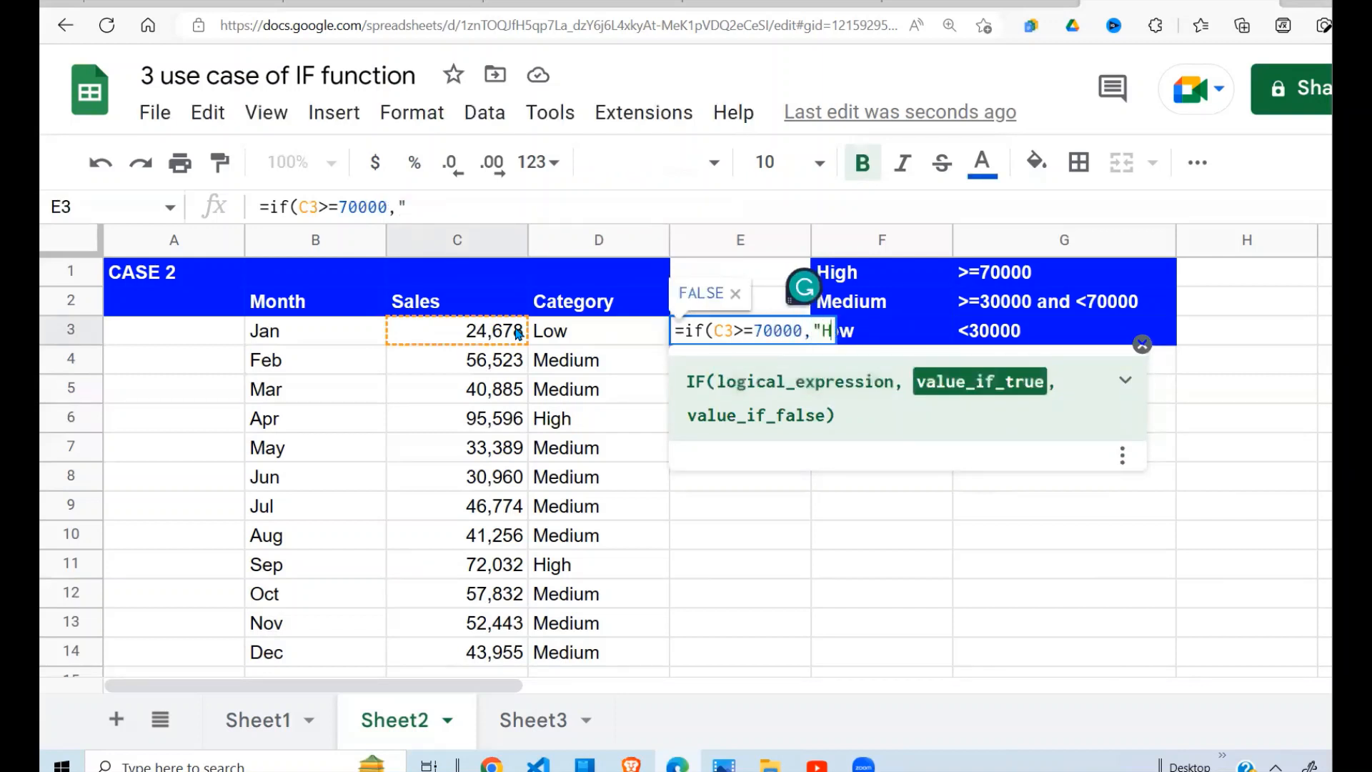
type("igh\"")
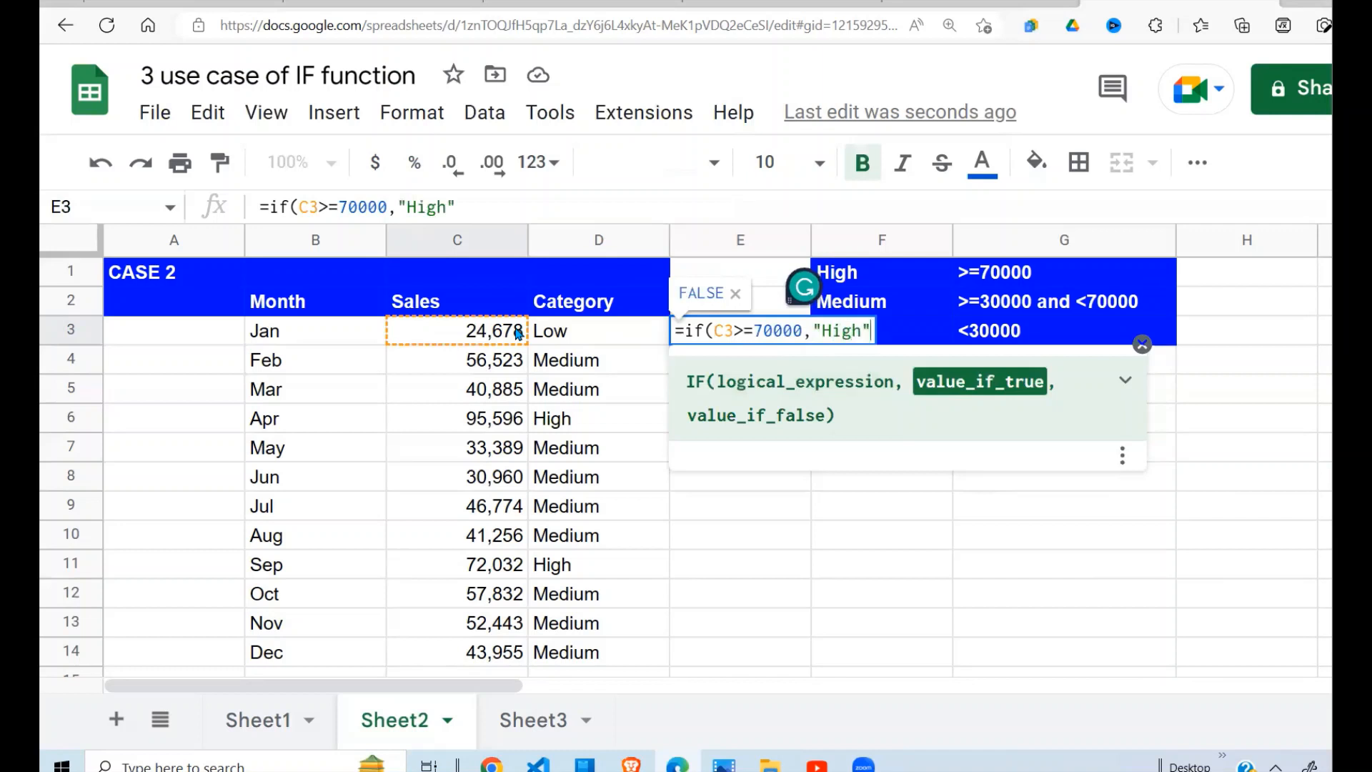
Step: Nest a second IF as the false value of the E3 formula, testing C3>=30000
type(",if")
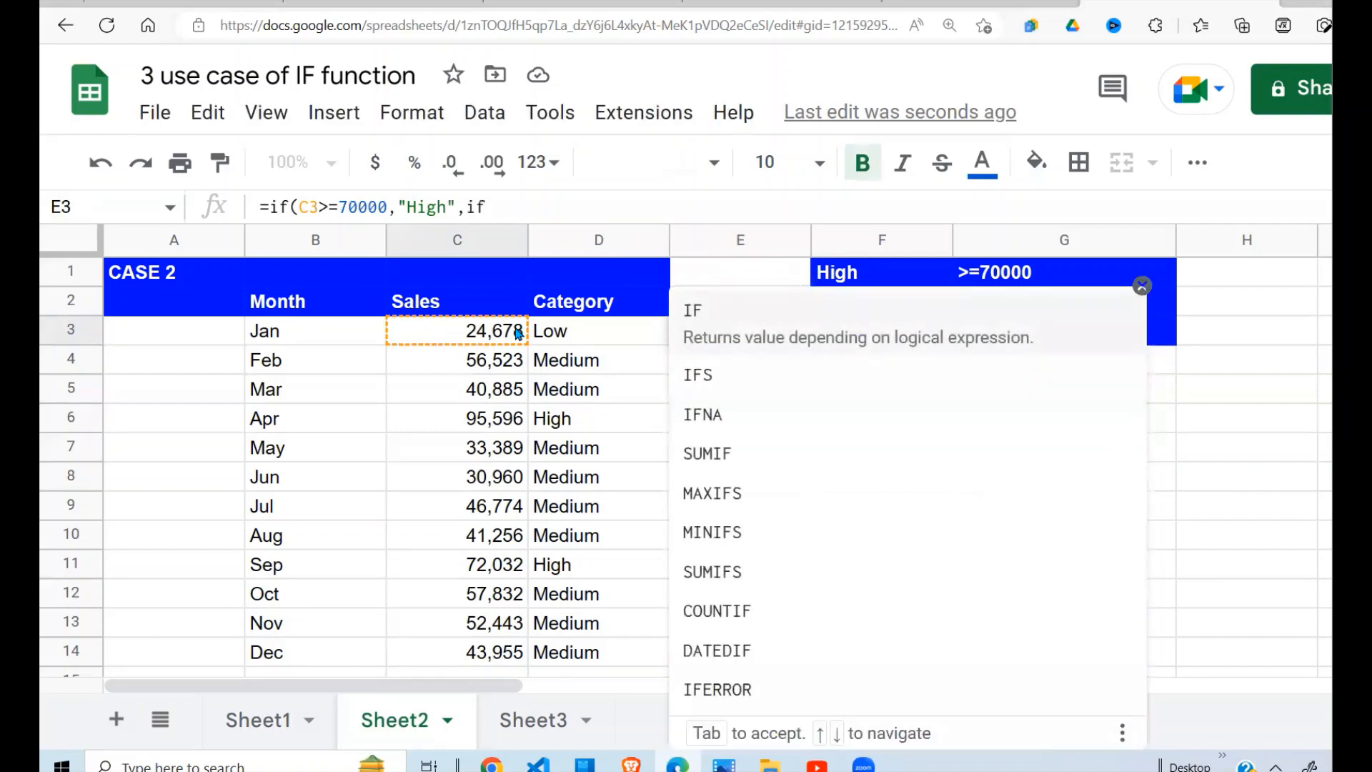
type("(")
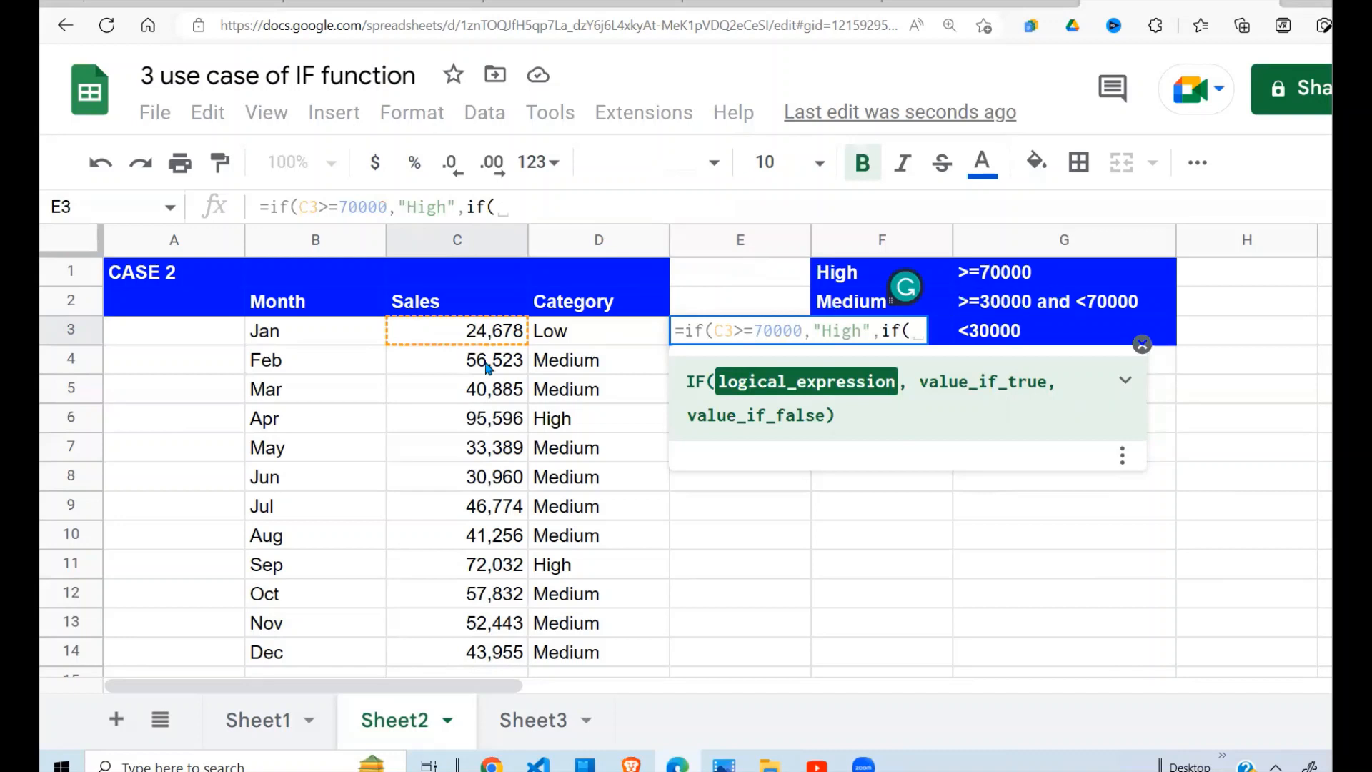
left_click(498, 336)
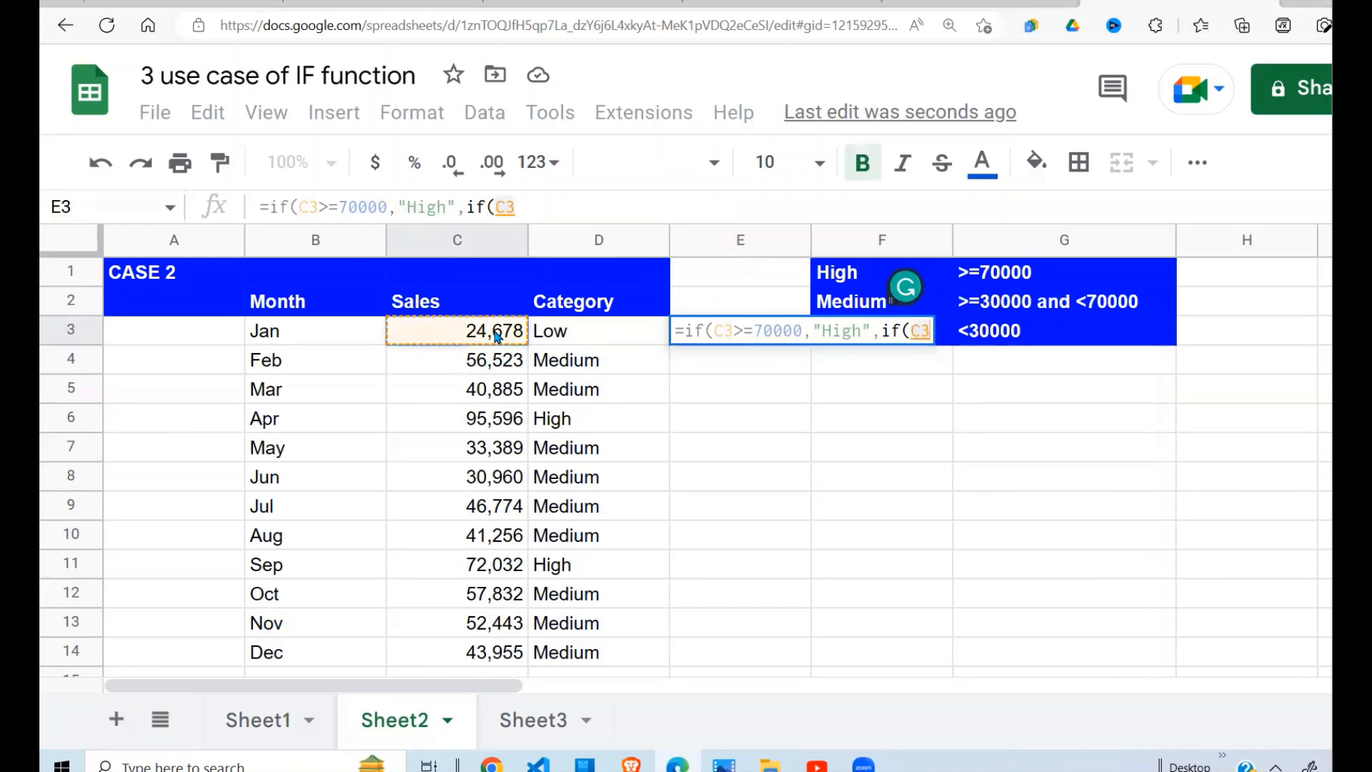
type(">")
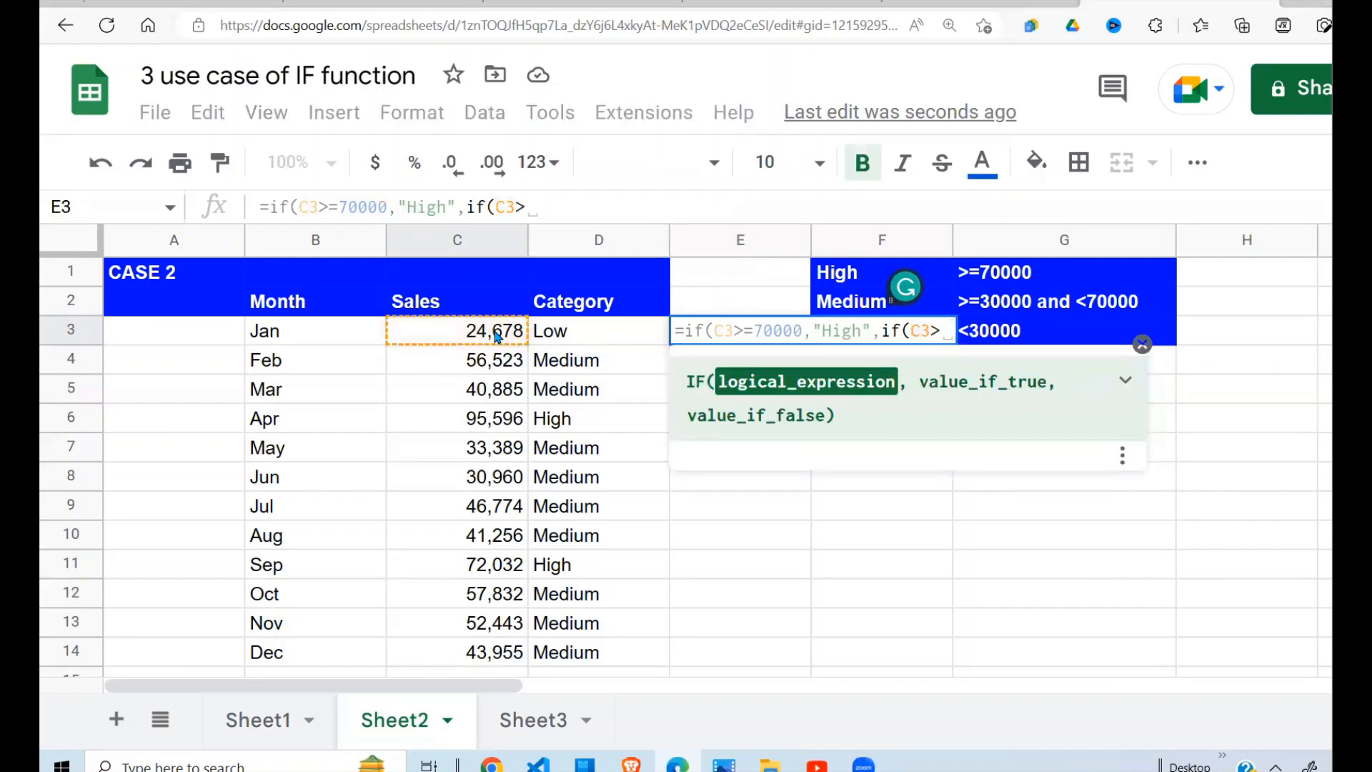
type("=30")
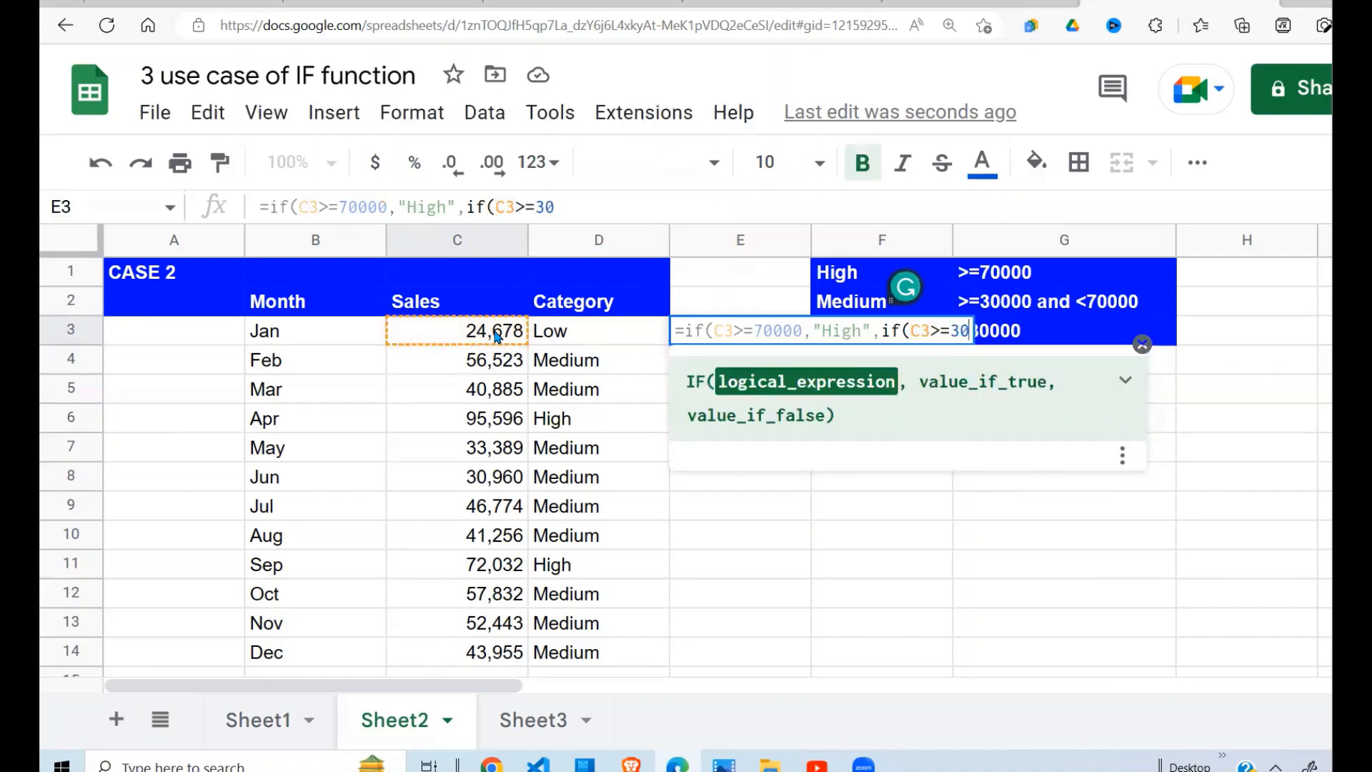
type("000,")
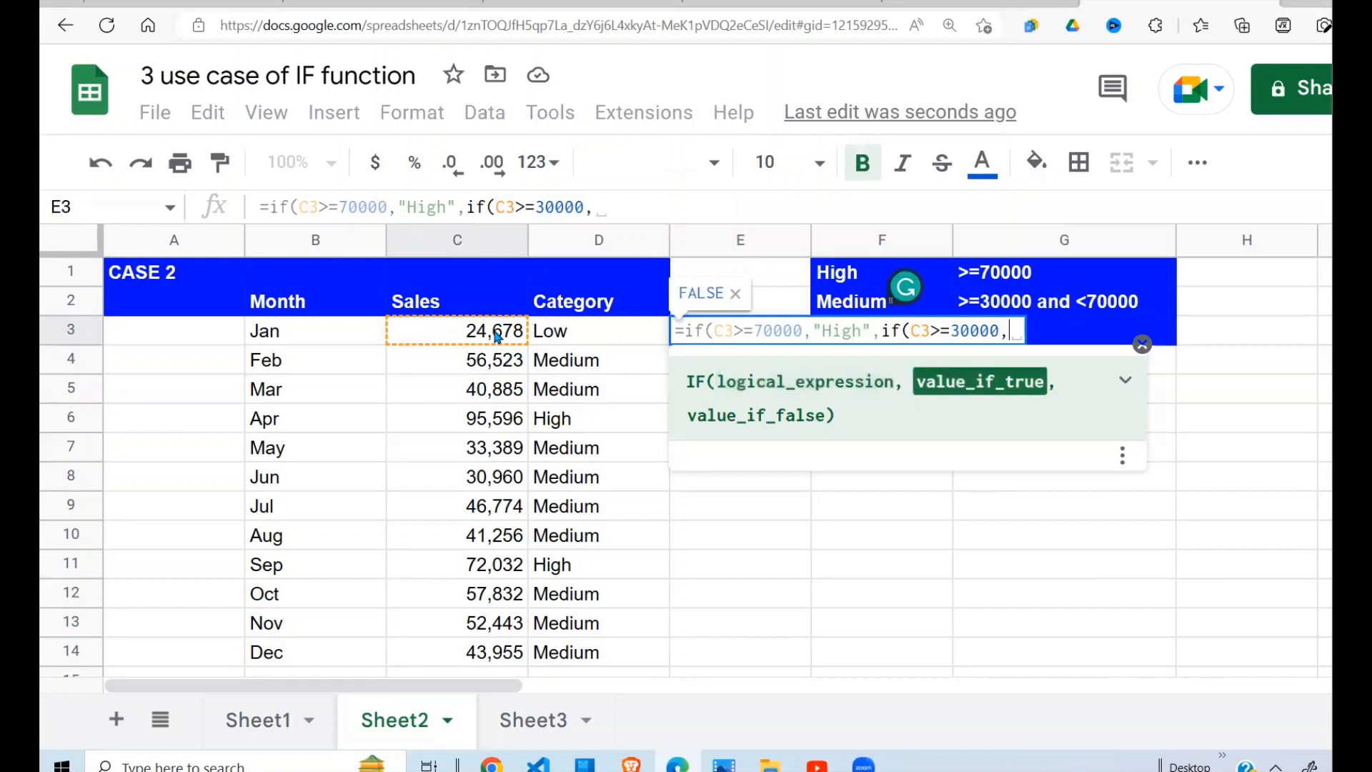
Step: Give the nested IF in E3 "Medium" as its value when true
type("\"Hi")
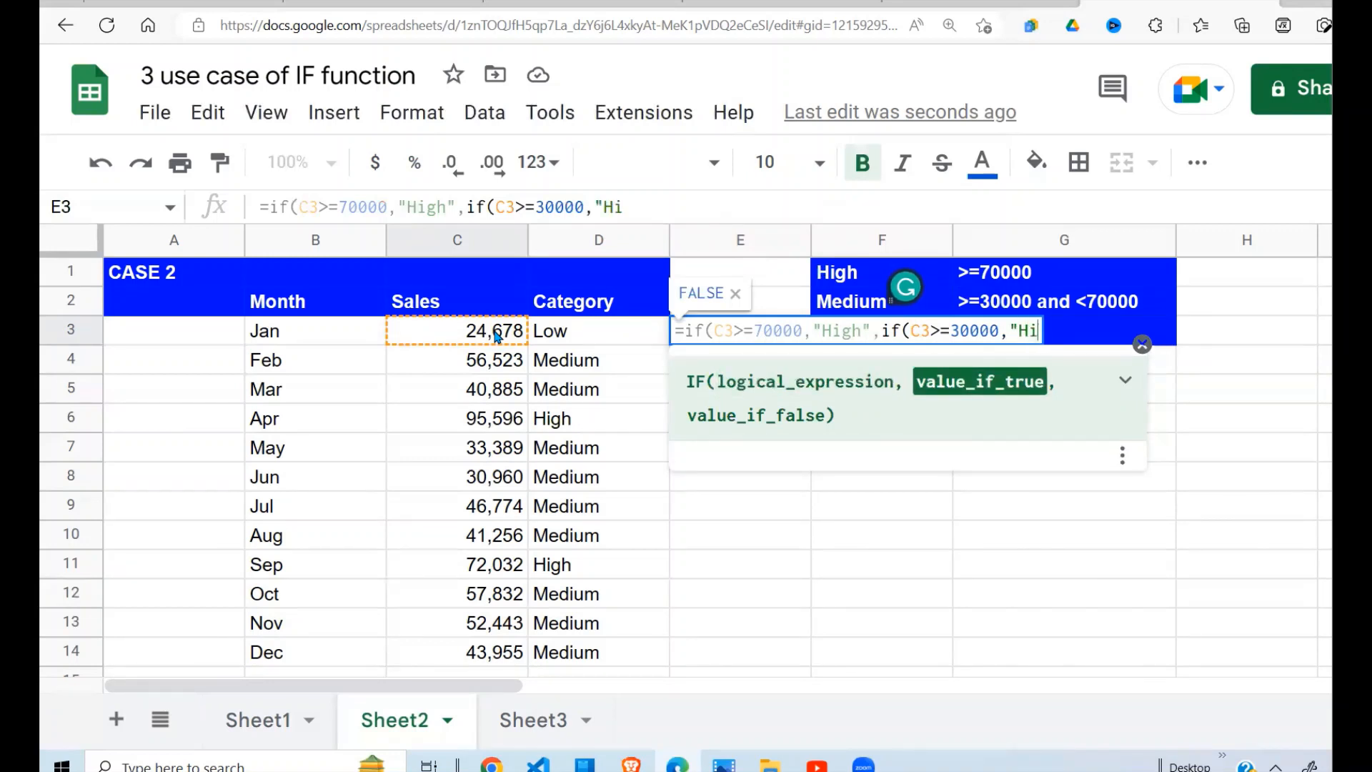
key("BackSpace")
key("BackSpace")
type("Meidum")
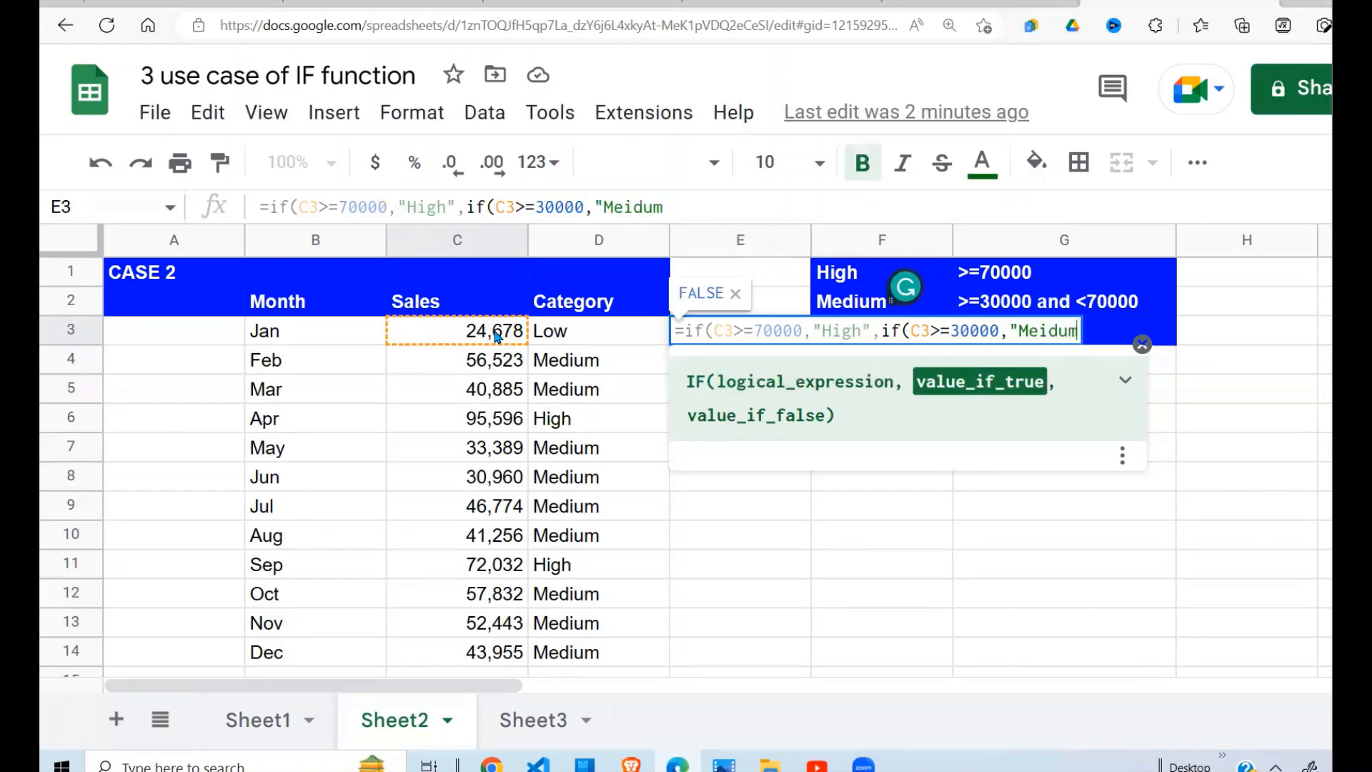
key("BackSpace")
key("BackSpace")
key("BackSpace")
key("BackSpace")
type("diem")
key("BackSpace")
key("BackSpace")
type("um\",")
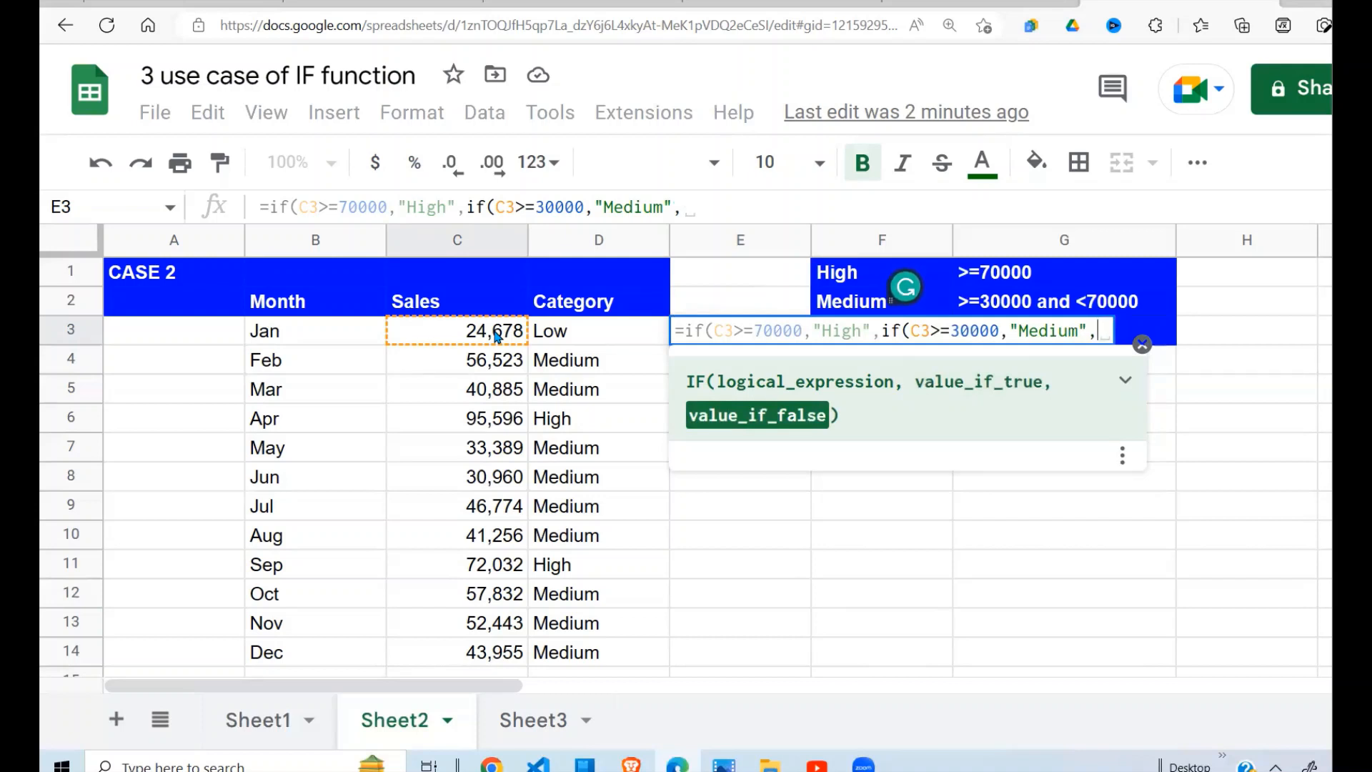
Step: Finish the nested IF with "Low" as its false value, close both functions and enter the formula in E3
type("\"")
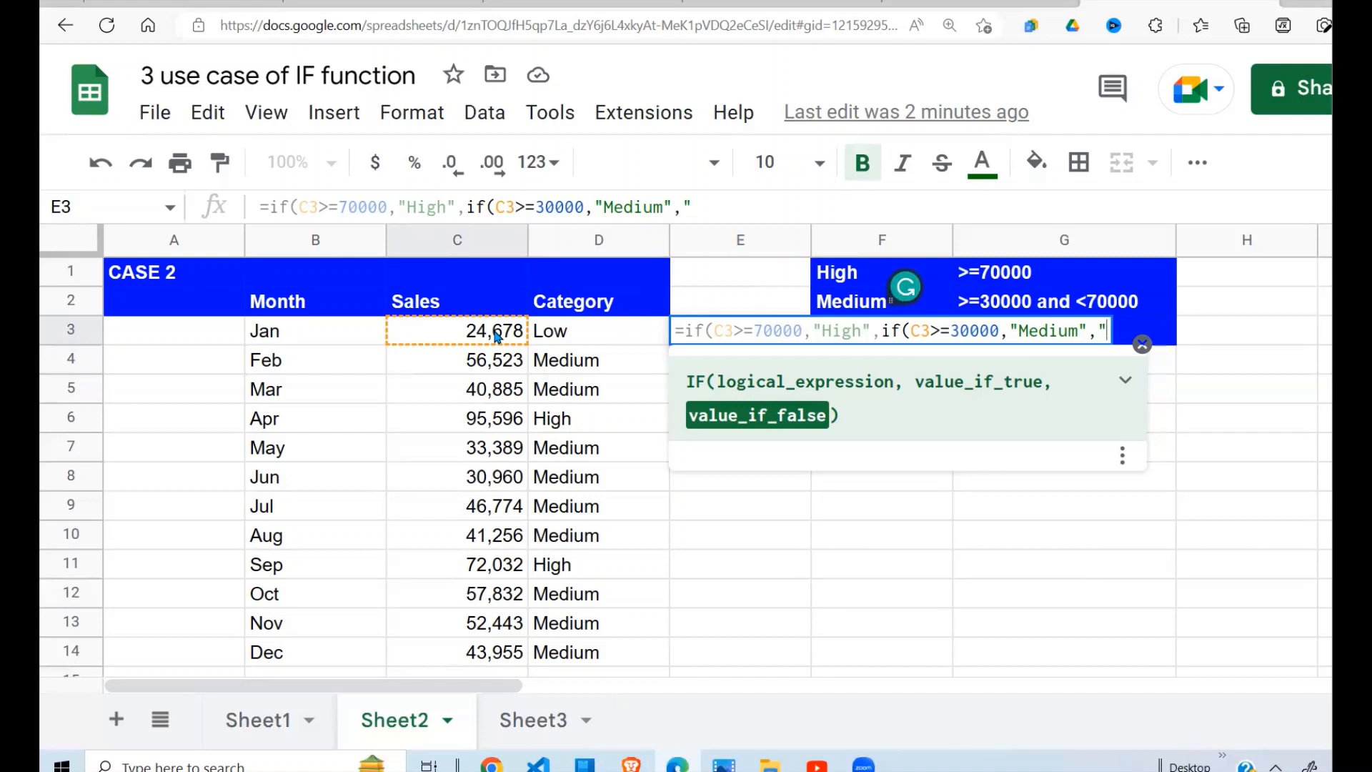
type("Low\"")
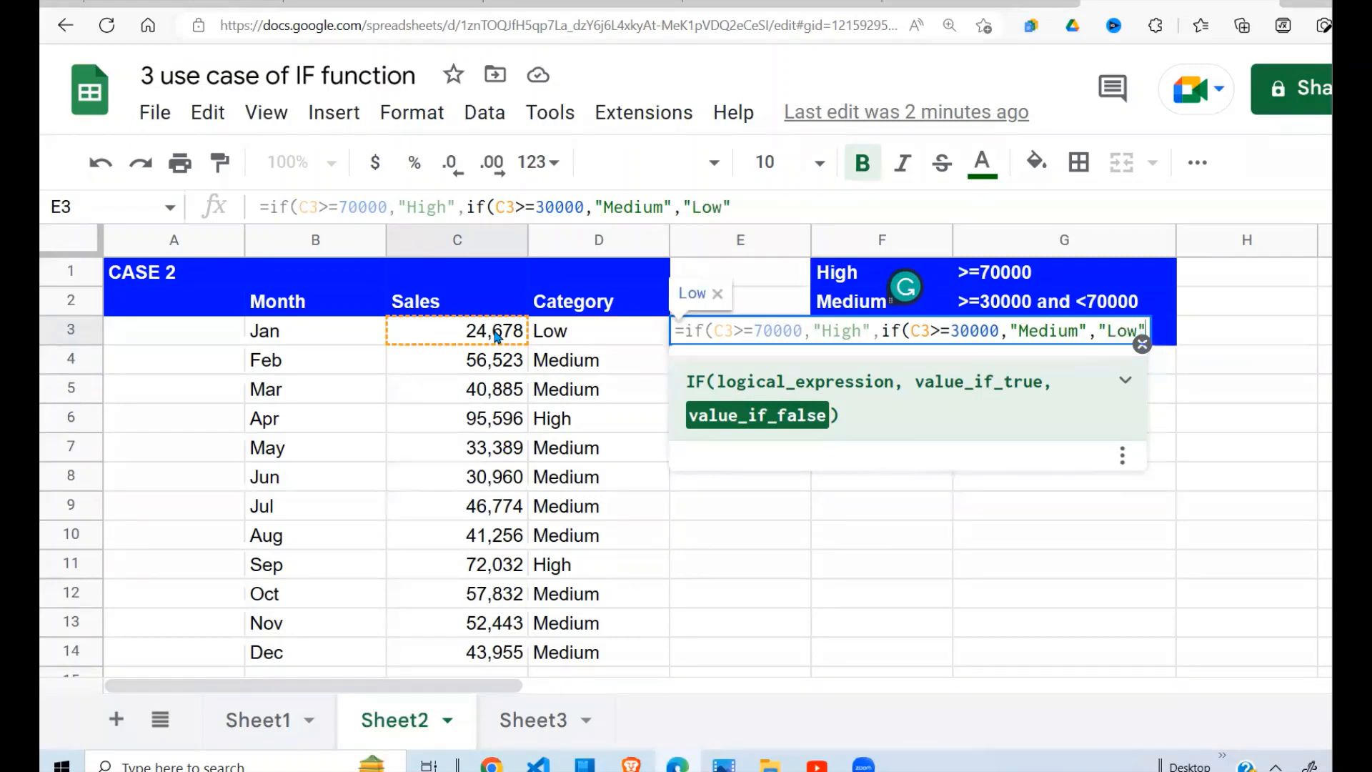
type(")")
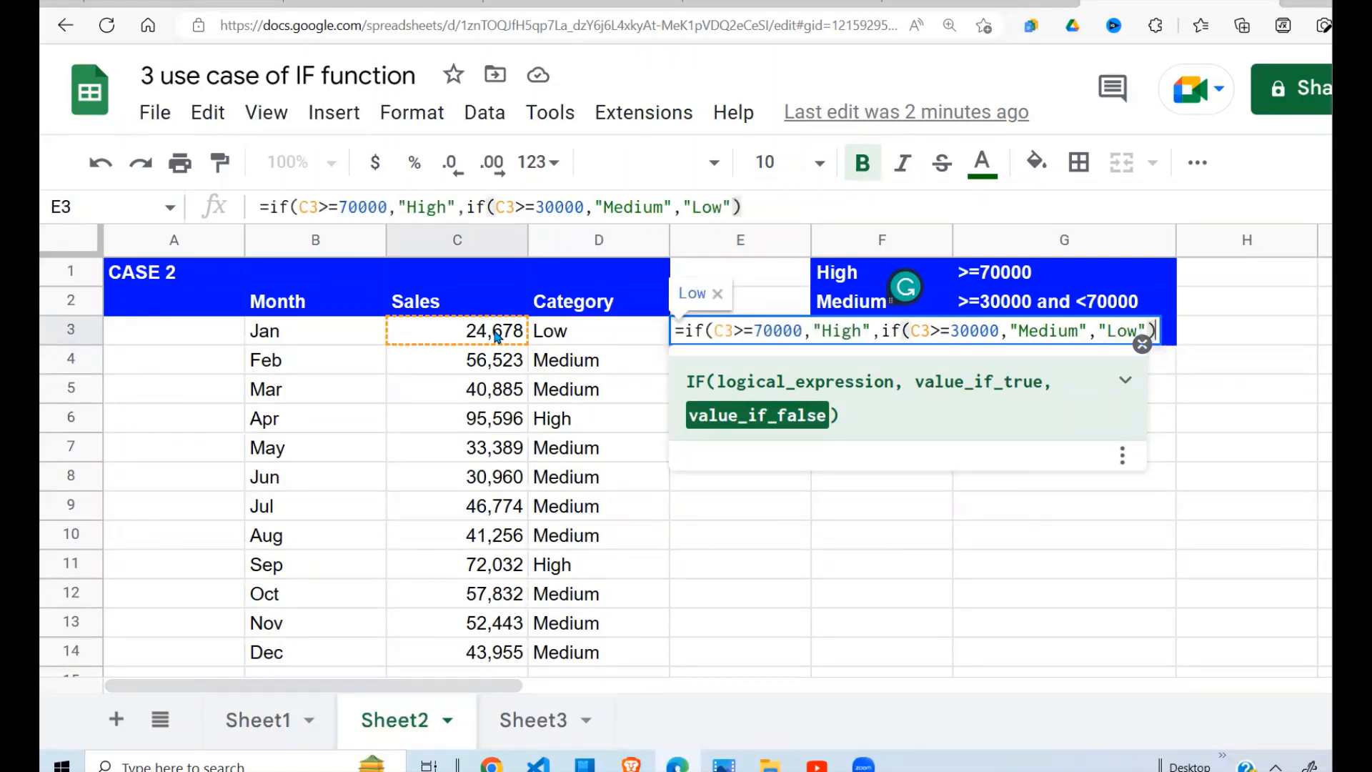
type(")")
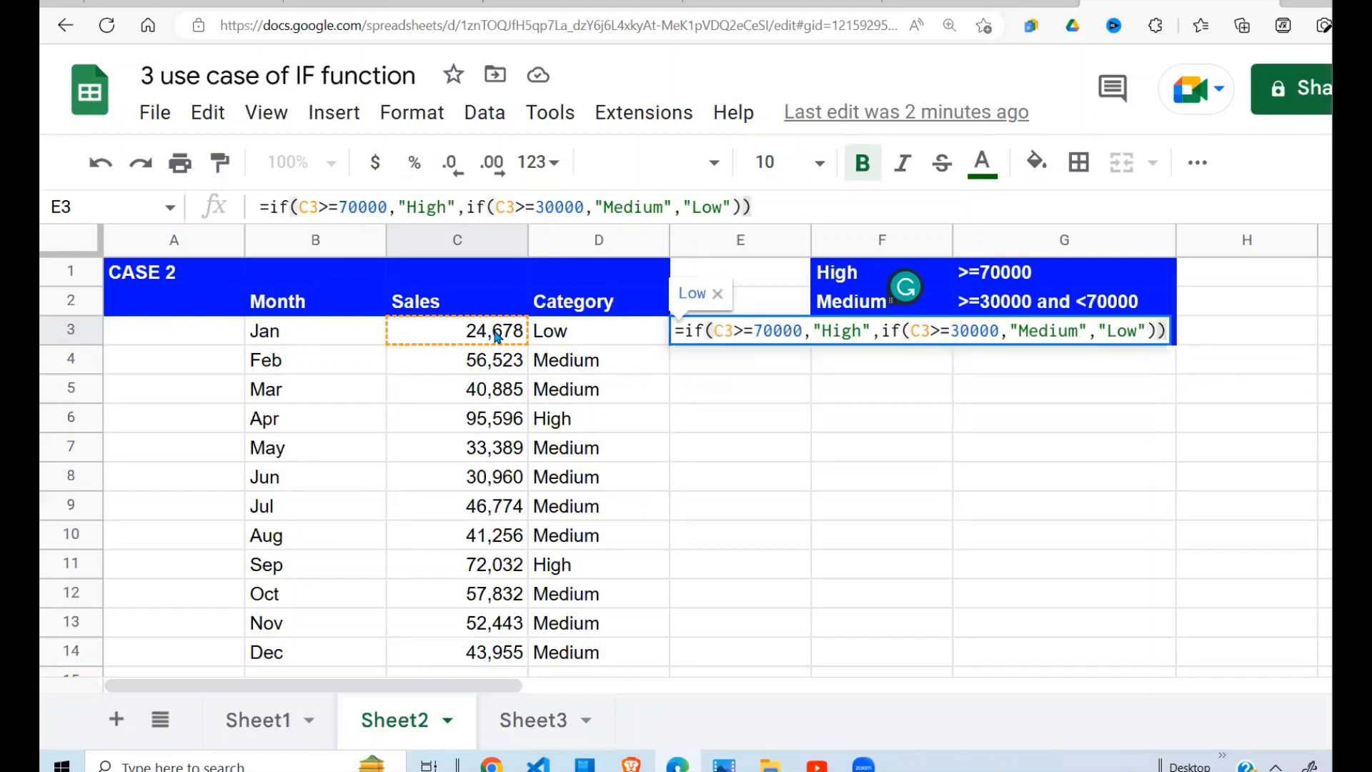
key("Return")
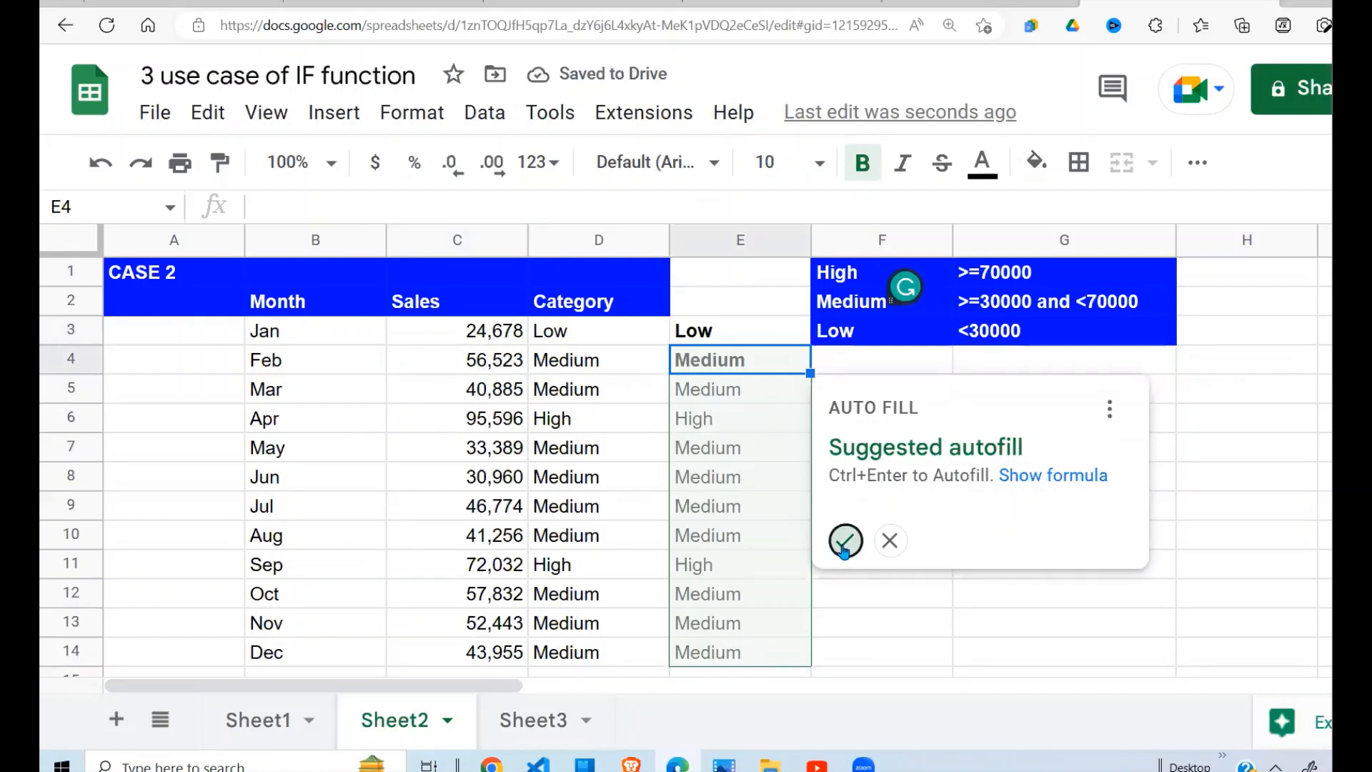
Step: Accept the suggested autofill of the reversed nested IF formula for E4:E14 and inspect the copied formula in E8
left_click(844, 541)
left_click(743, 560)
left_click(777, 476)
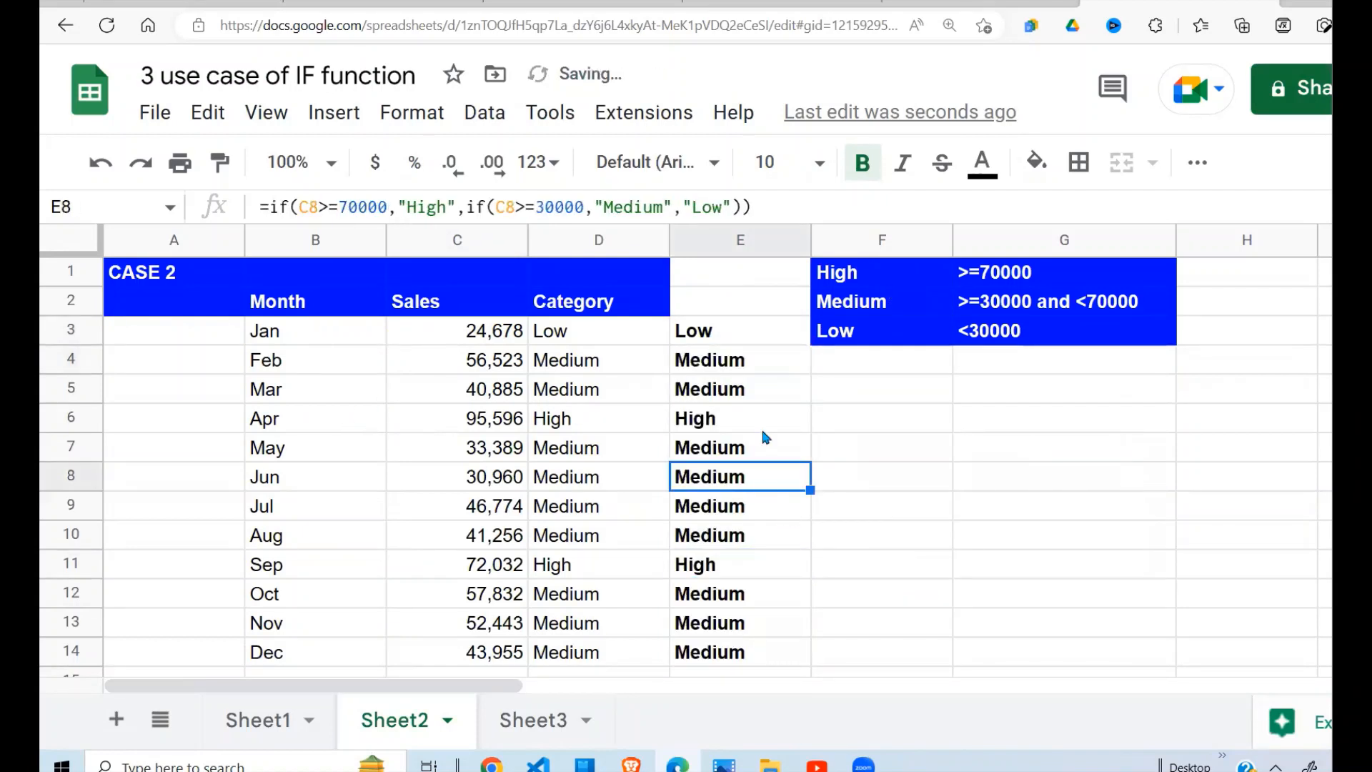
Step: Compare the categories in columns D and E row by row, including Jan, Feb, Apr, Jul to Sep, and Dec
left_click(608, 335)
left_click(717, 336, "shift")
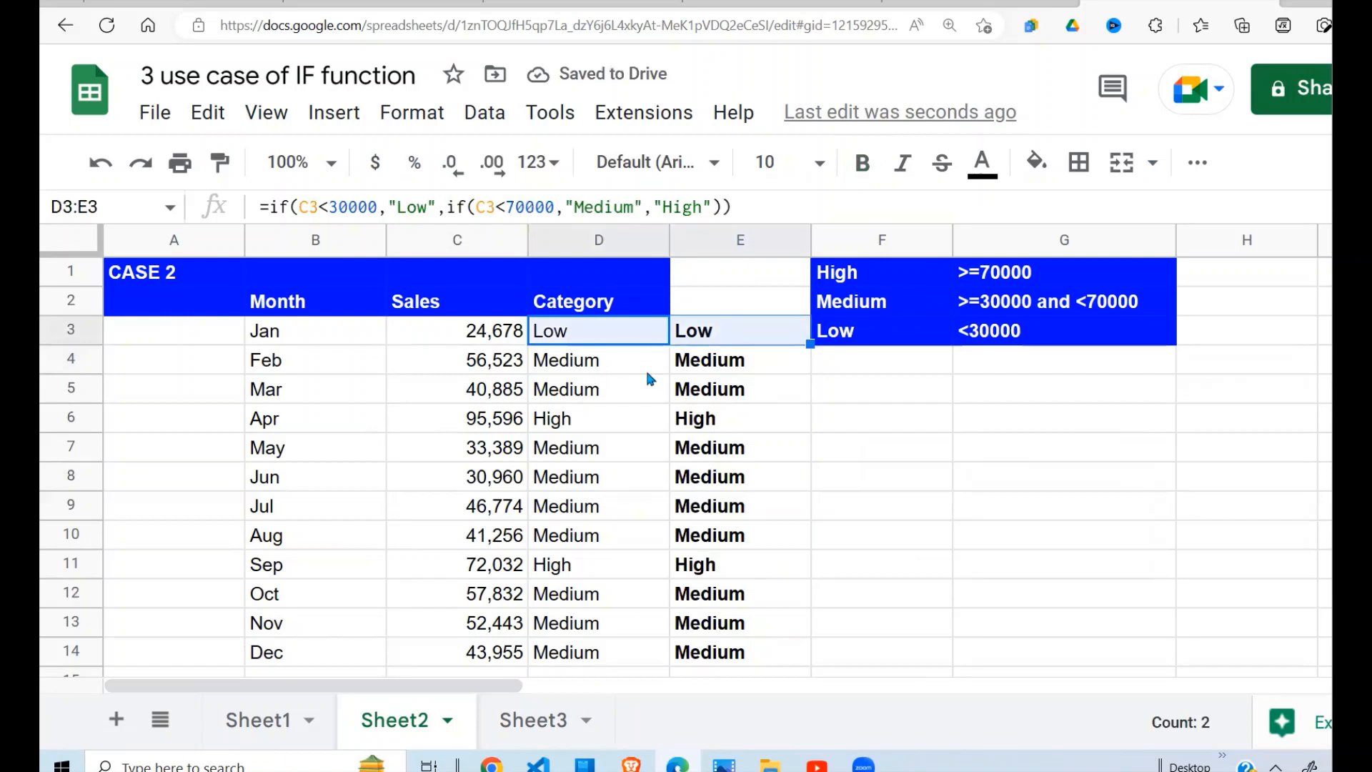
left_click_drag(645, 367, 757, 370)
left_click_drag(568, 426, 760, 429)
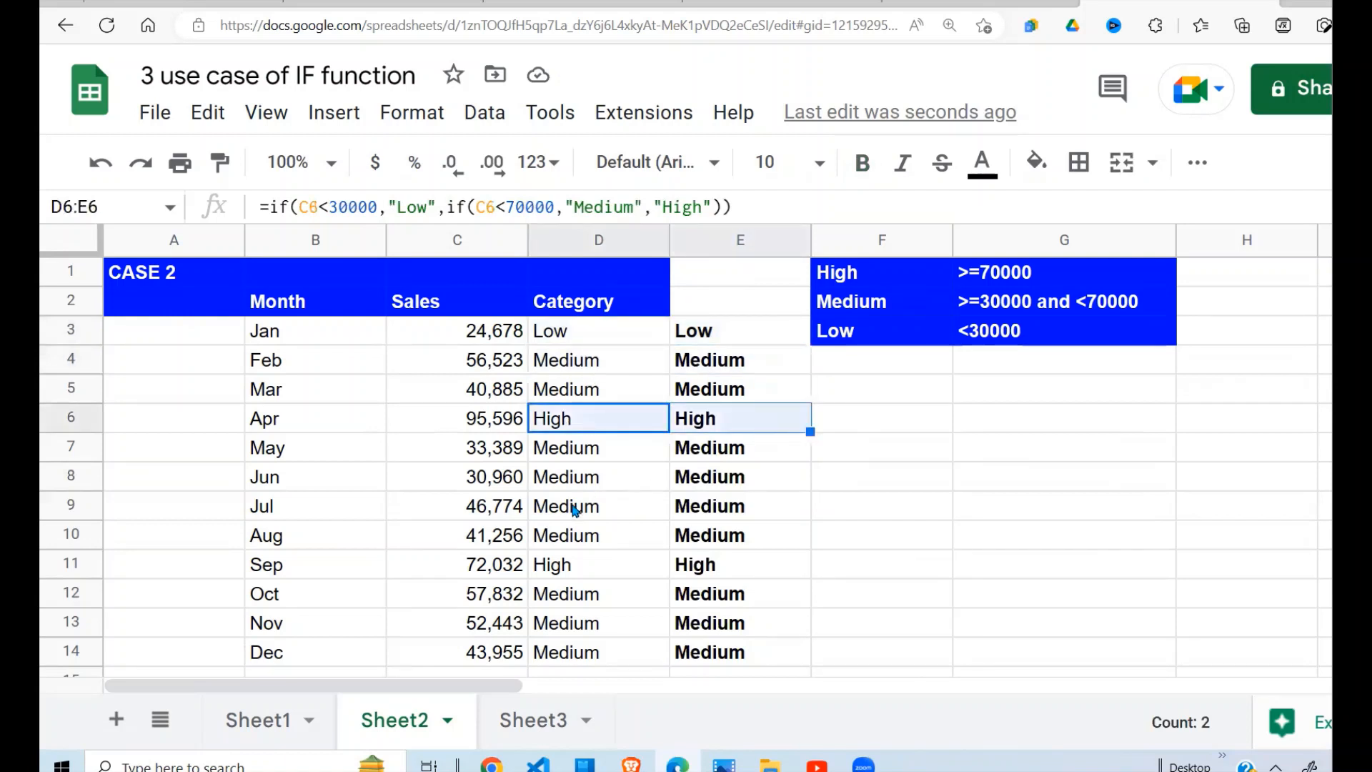
left_click_drag(576, 509, 749, 576)
left_click_drag(656, 652, 758, 654)
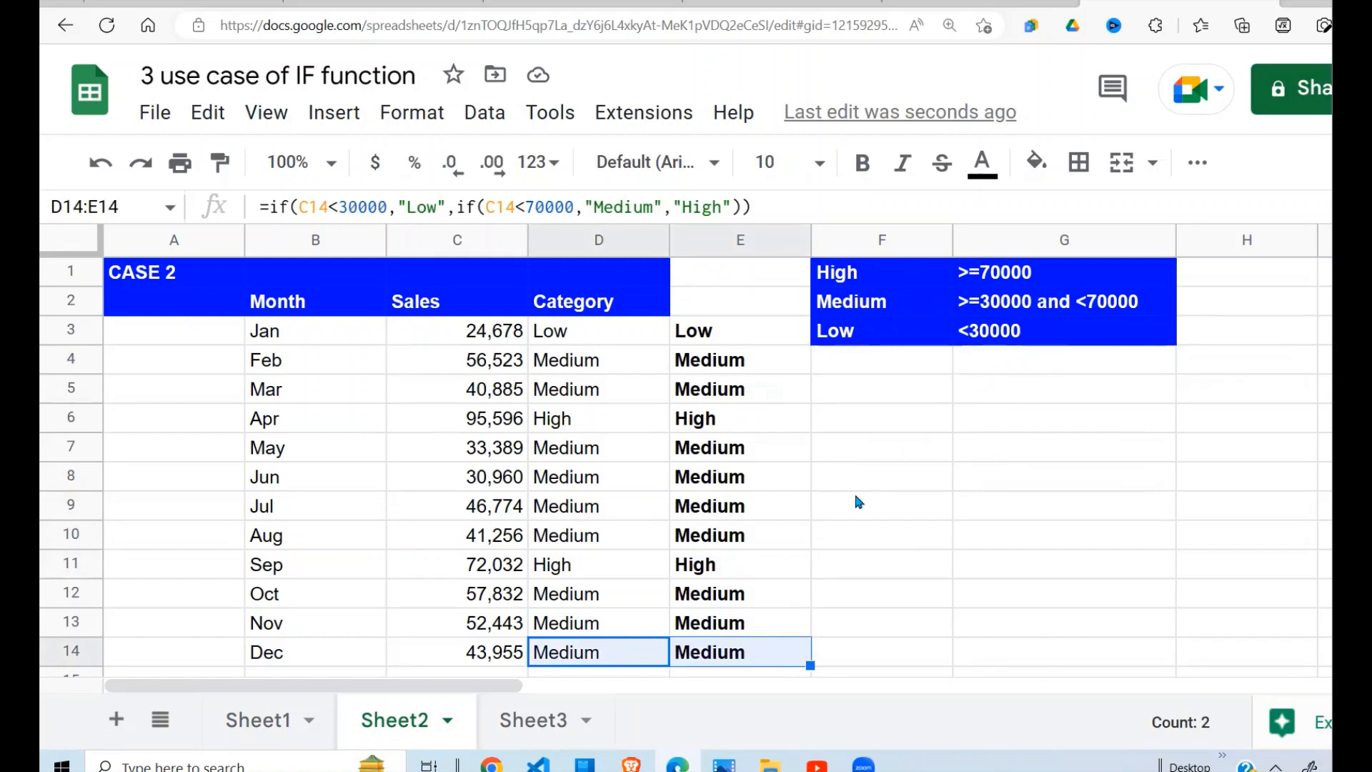
Step: Open Sheet3 for Case 3 and go to the cell below the percentage rates in column H
left_click(530, 726)
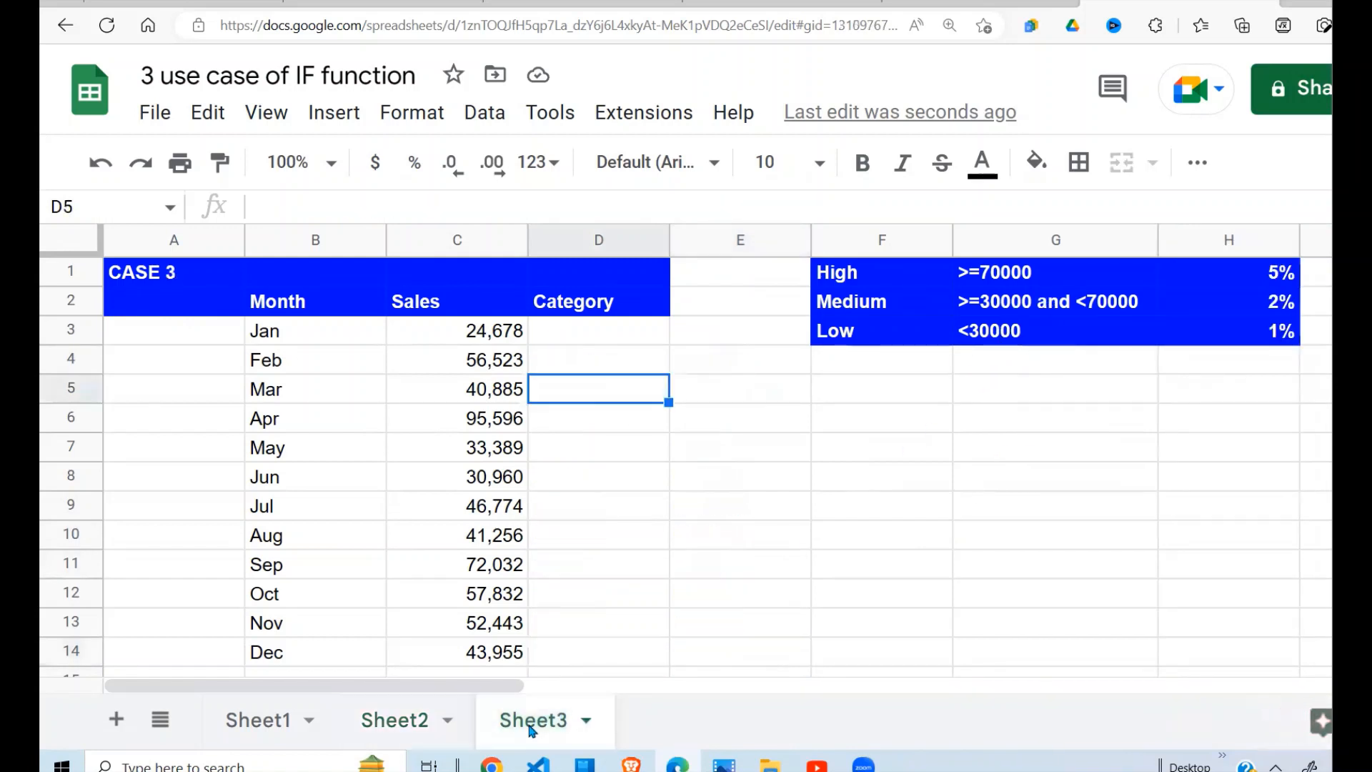
left_click(612, 538)
left_click(1184, 373)
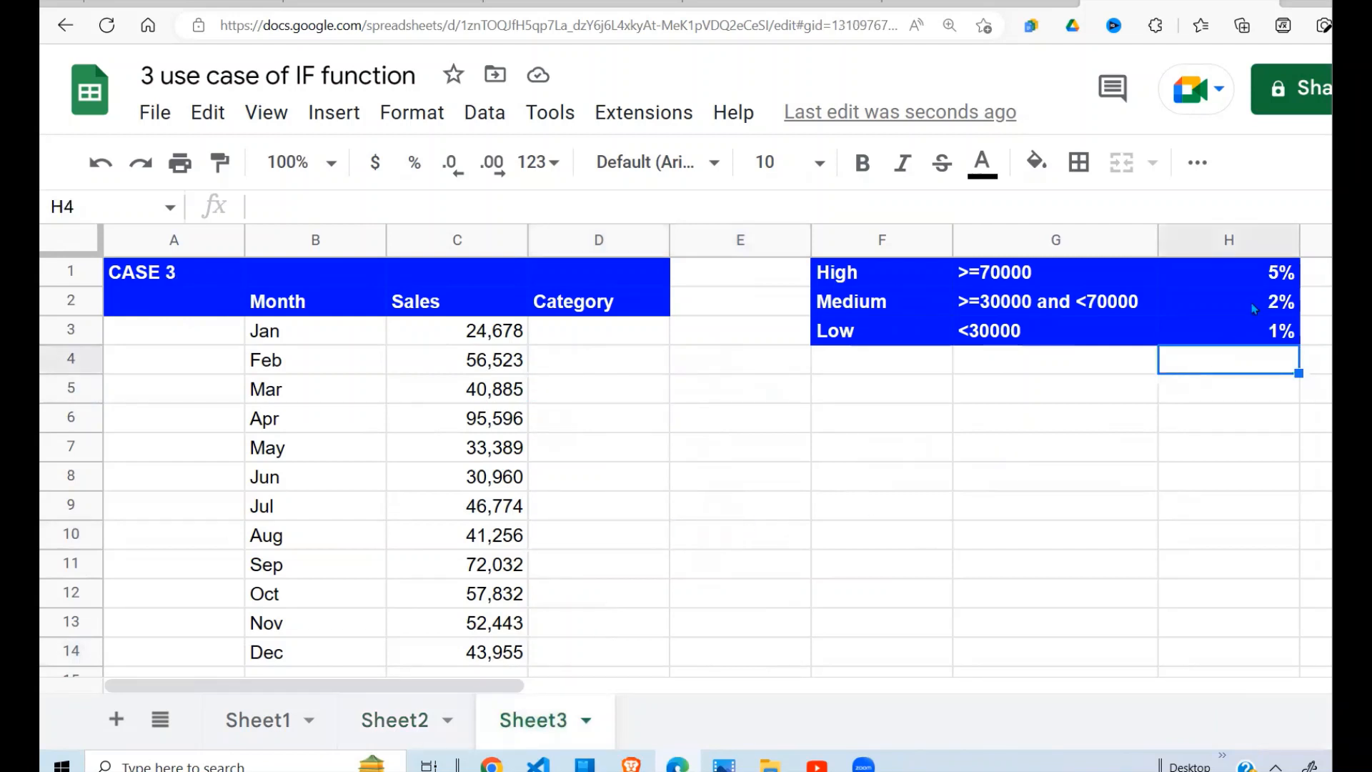
Step: Replace the Category header in D2 with "Commission"
left_click_drag(1236, 272, 1258, 342)
left_click(898, 453)
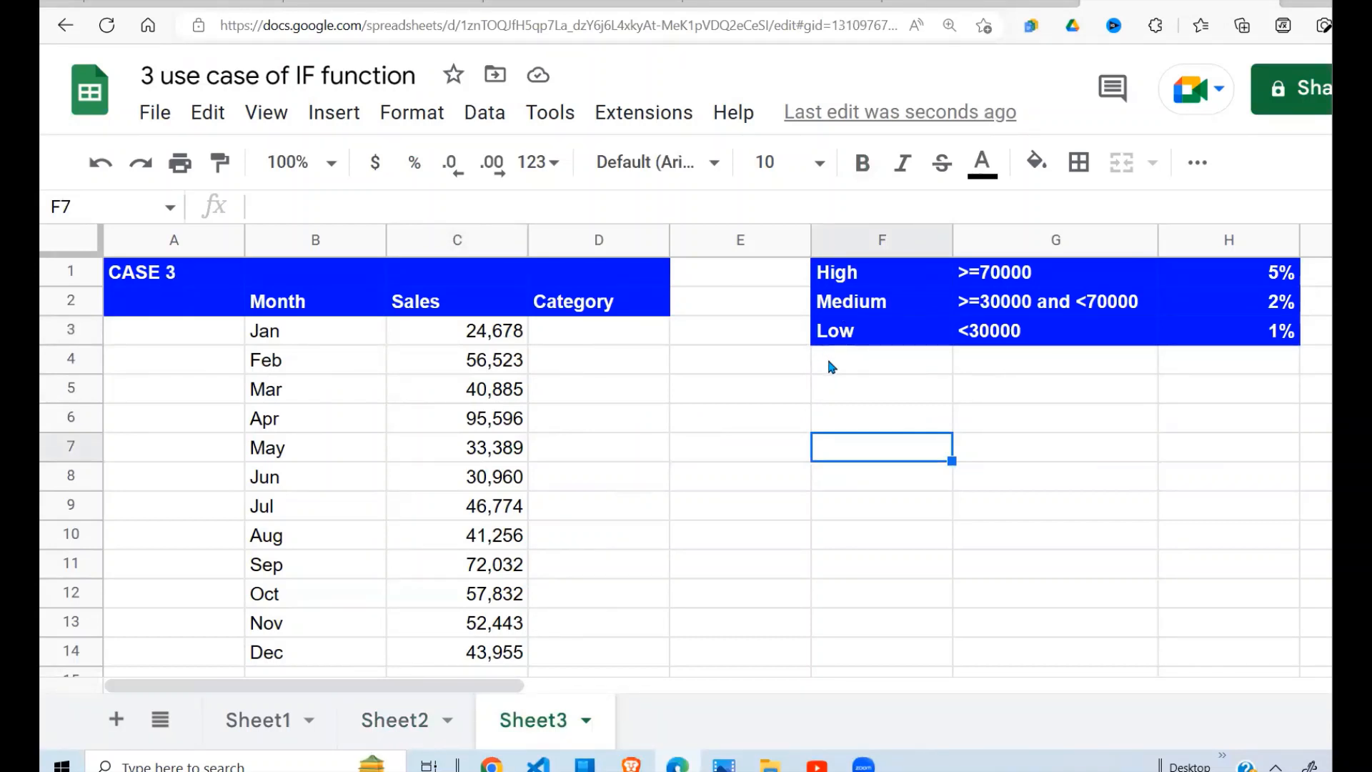
left_click(568, 315)
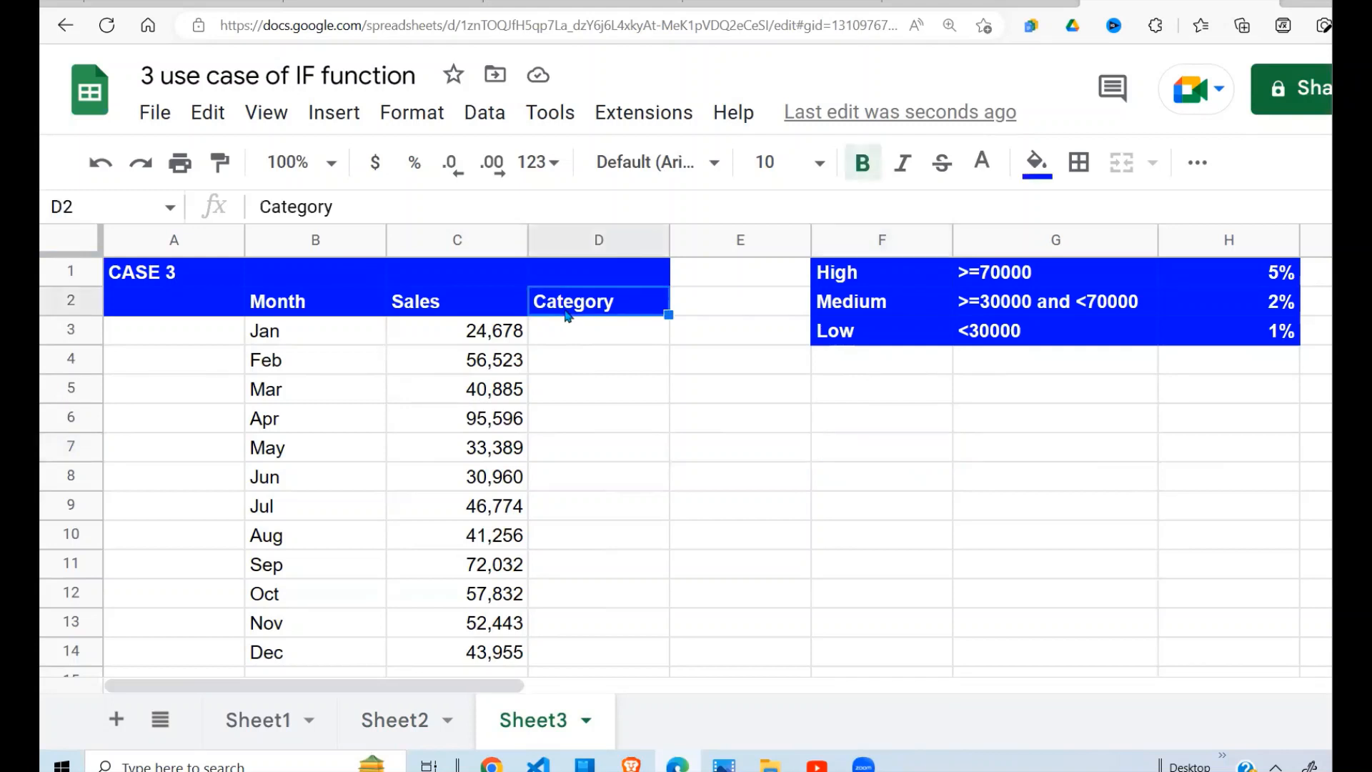
type("Commi")
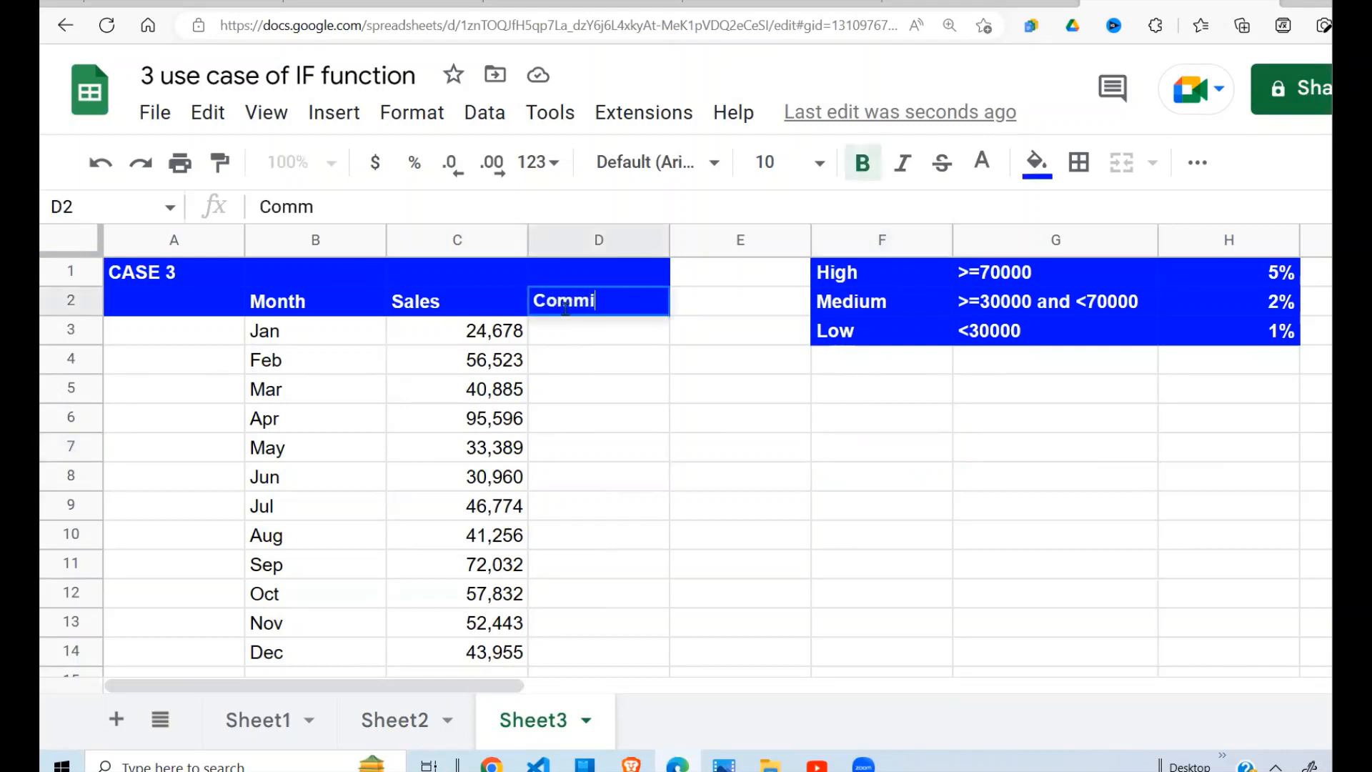
type("ssion")
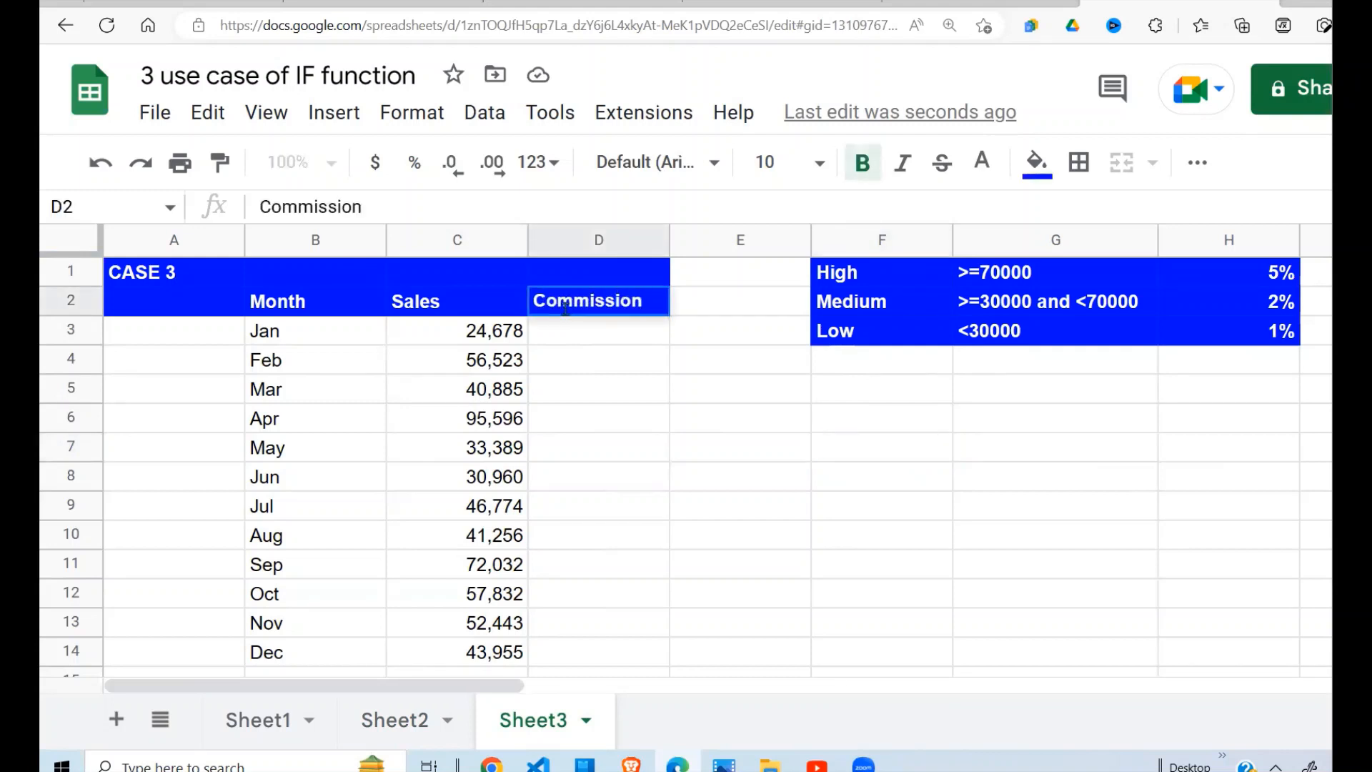
key("Return")
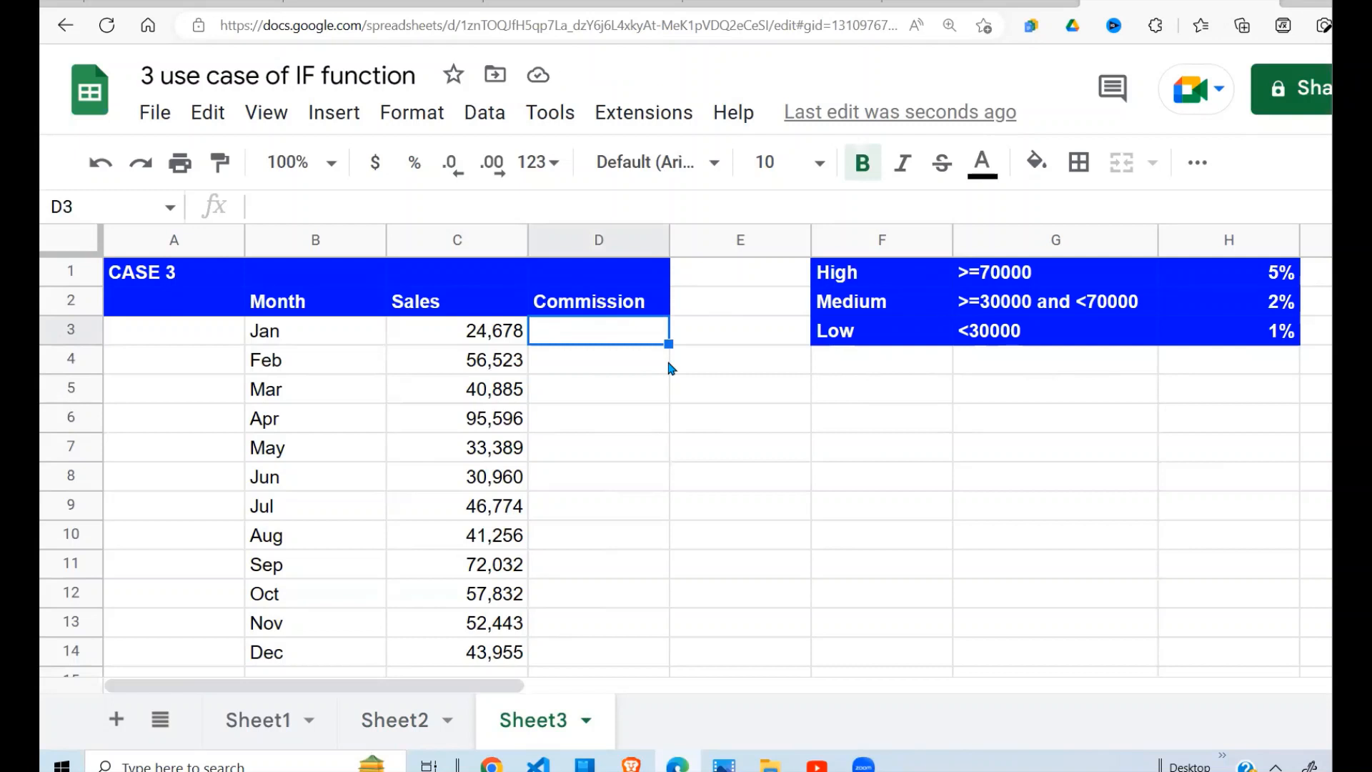
Step: Examine the High, Medium and Low tiers in F1:H3, matching each sales level to its commission rate
left_click(881, 275)
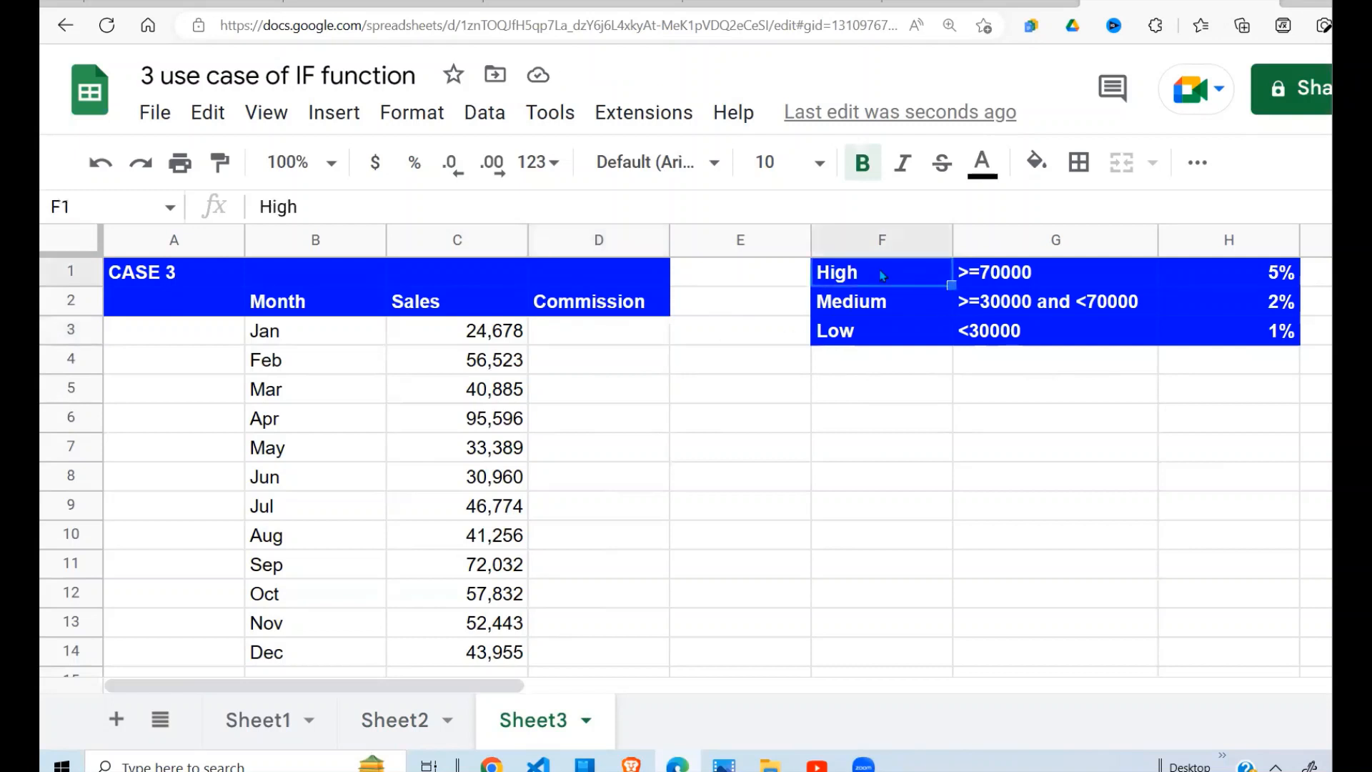
left_click(1273, 277)
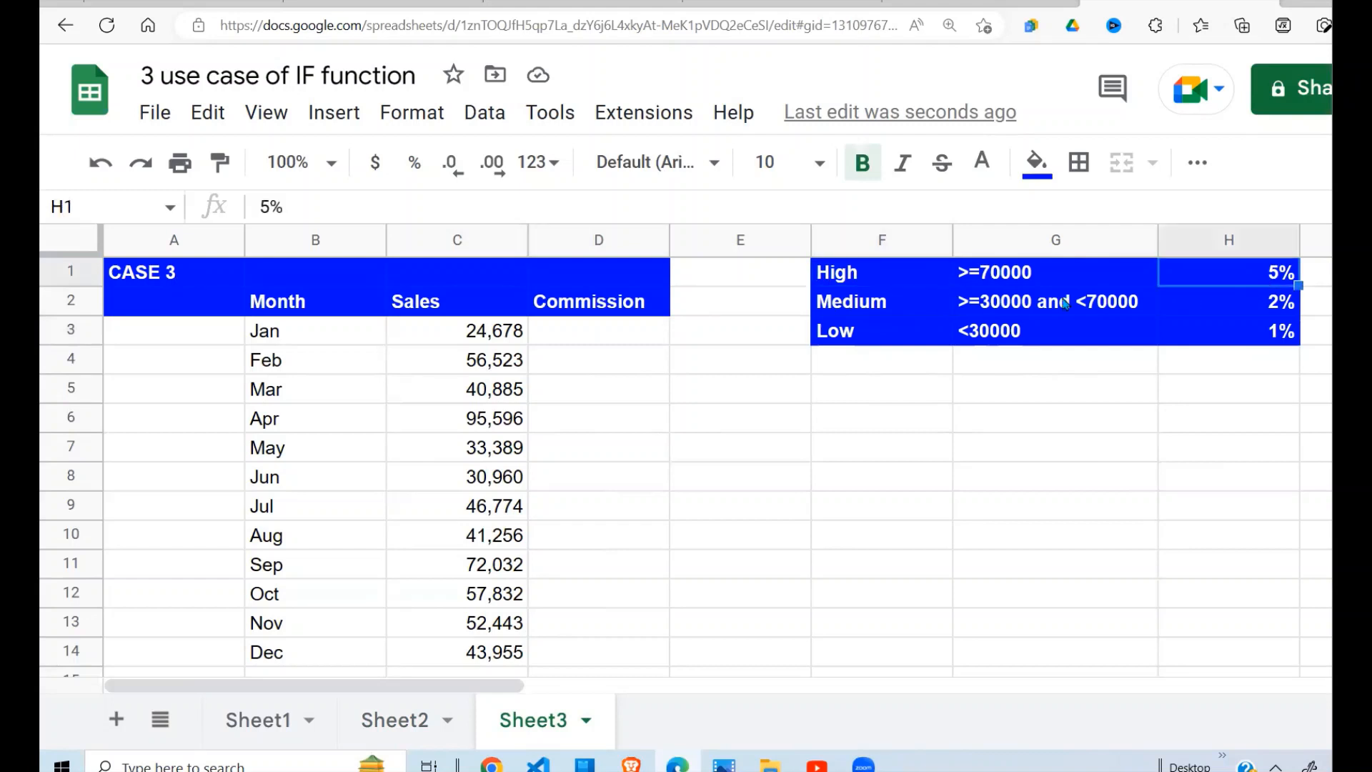
left_click(869, 318)
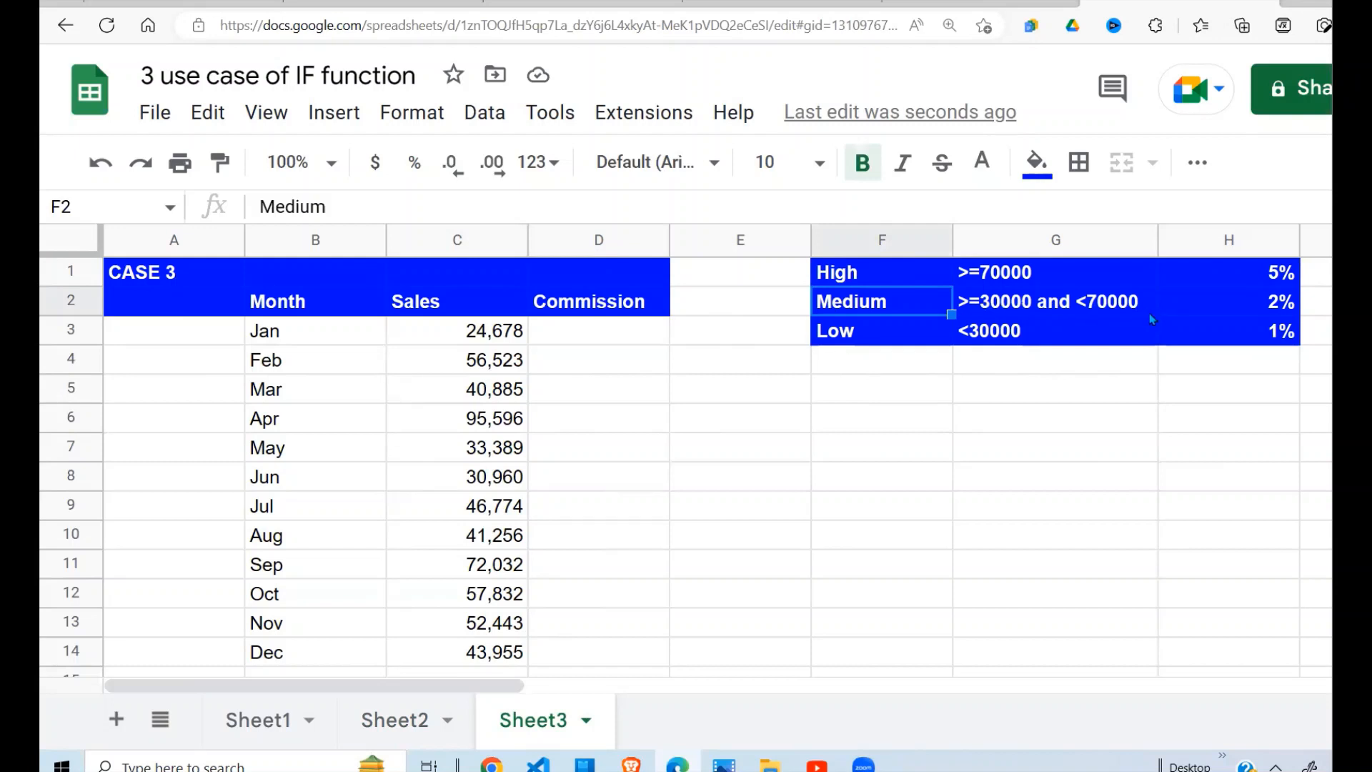
left_click(1263, 308)
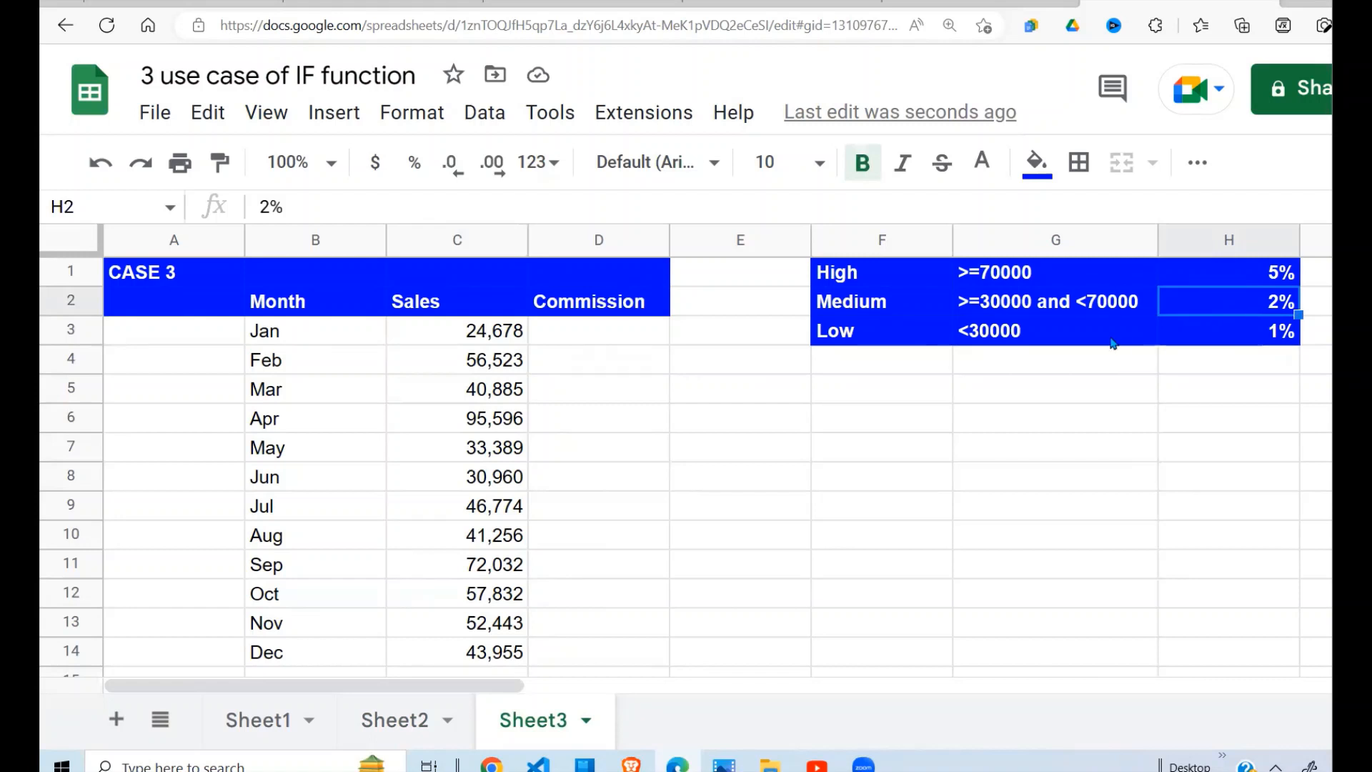
left_click(906, 332)
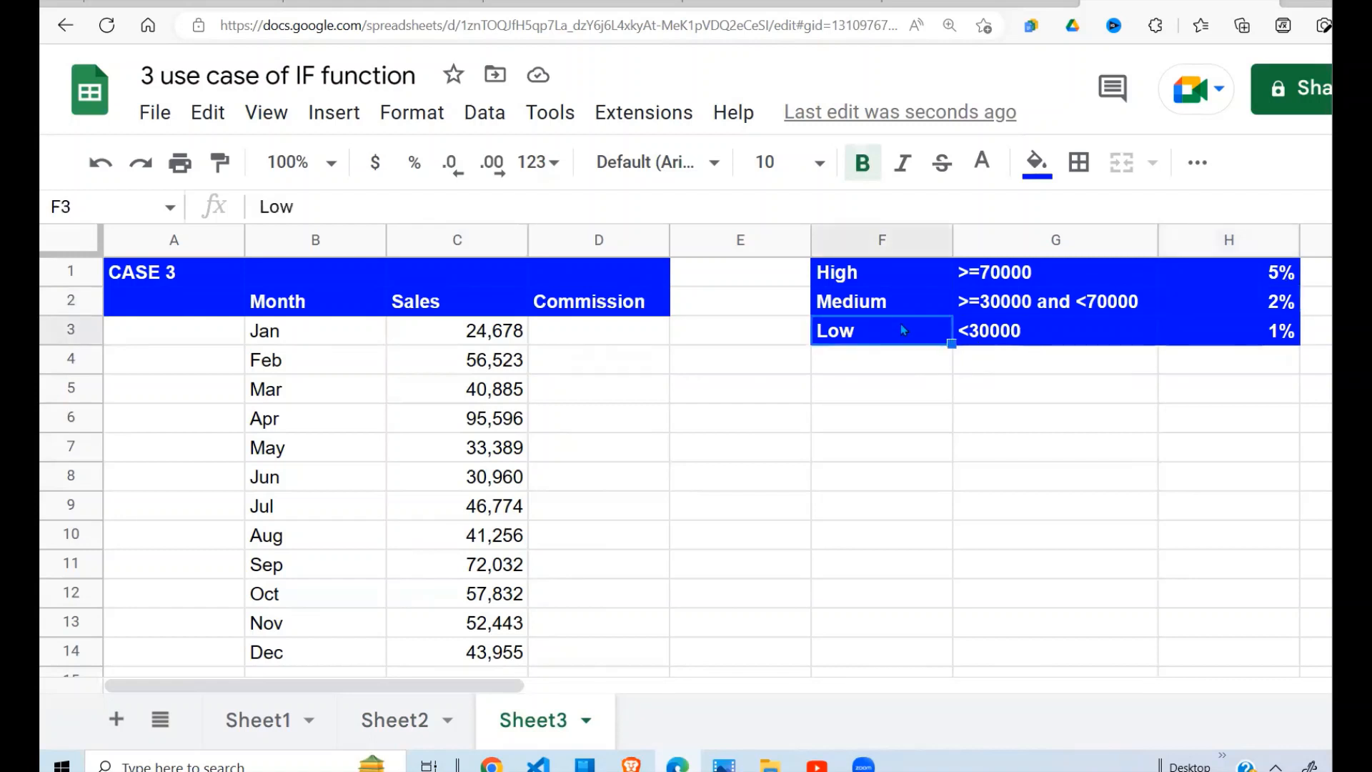
left_click(1053, 339)
left_click(1257, 339)
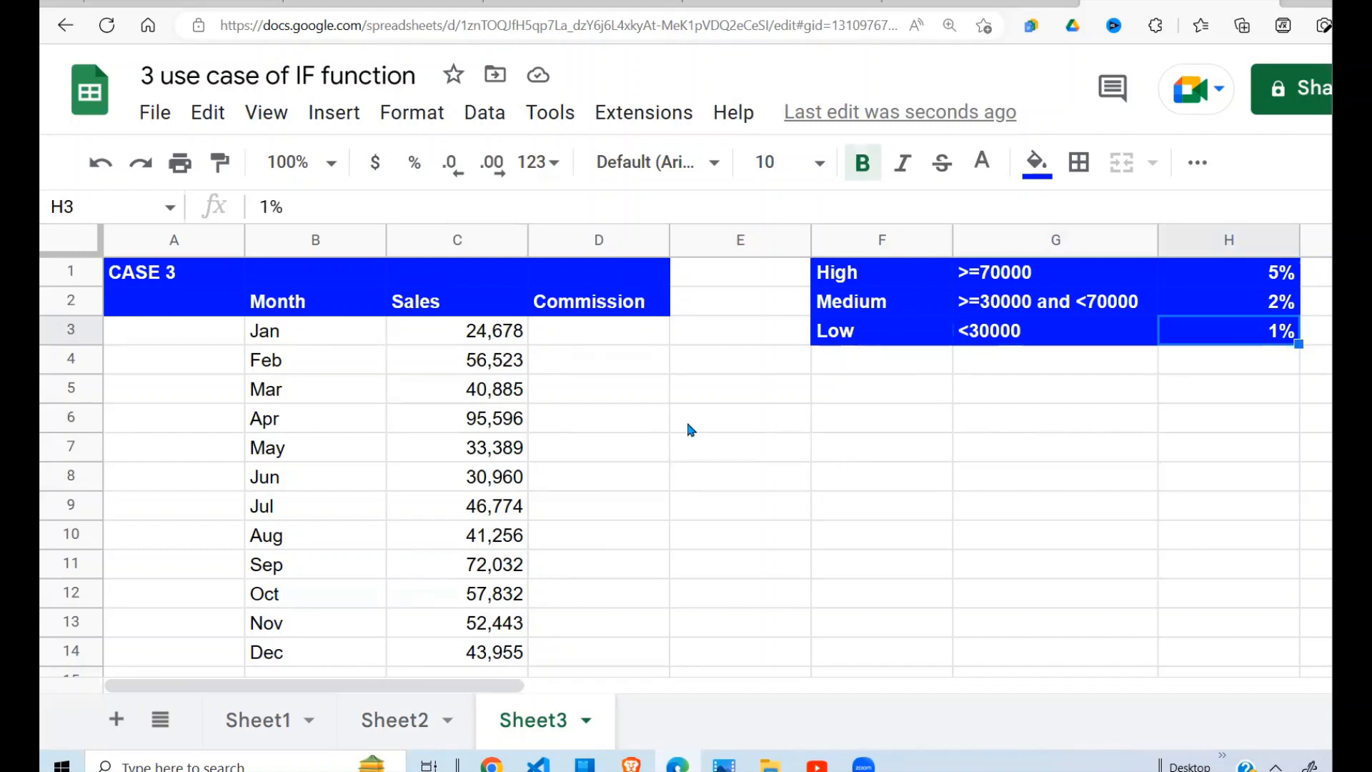
Step: Start an IF formula in D3 that tests whether the January sales in C3 are below 30000
left_click(592, 336)
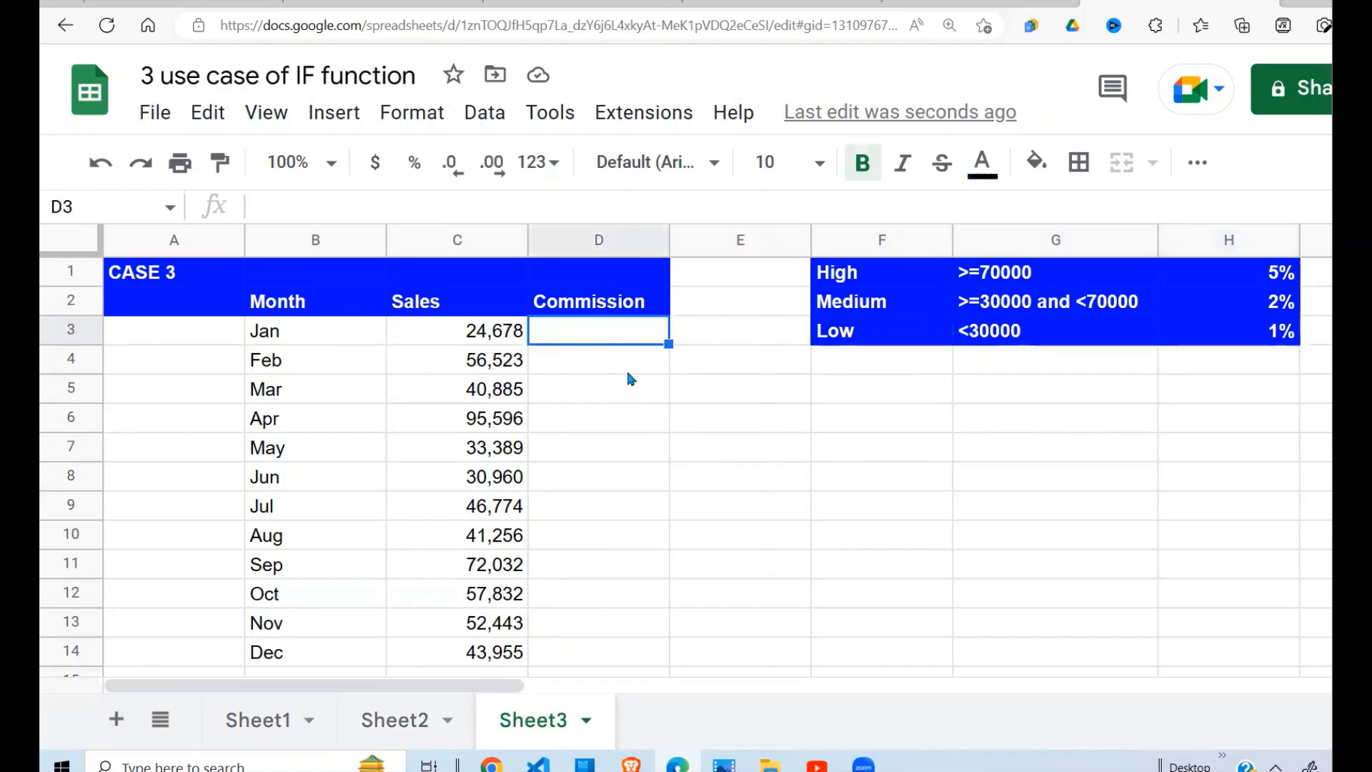
type("=")
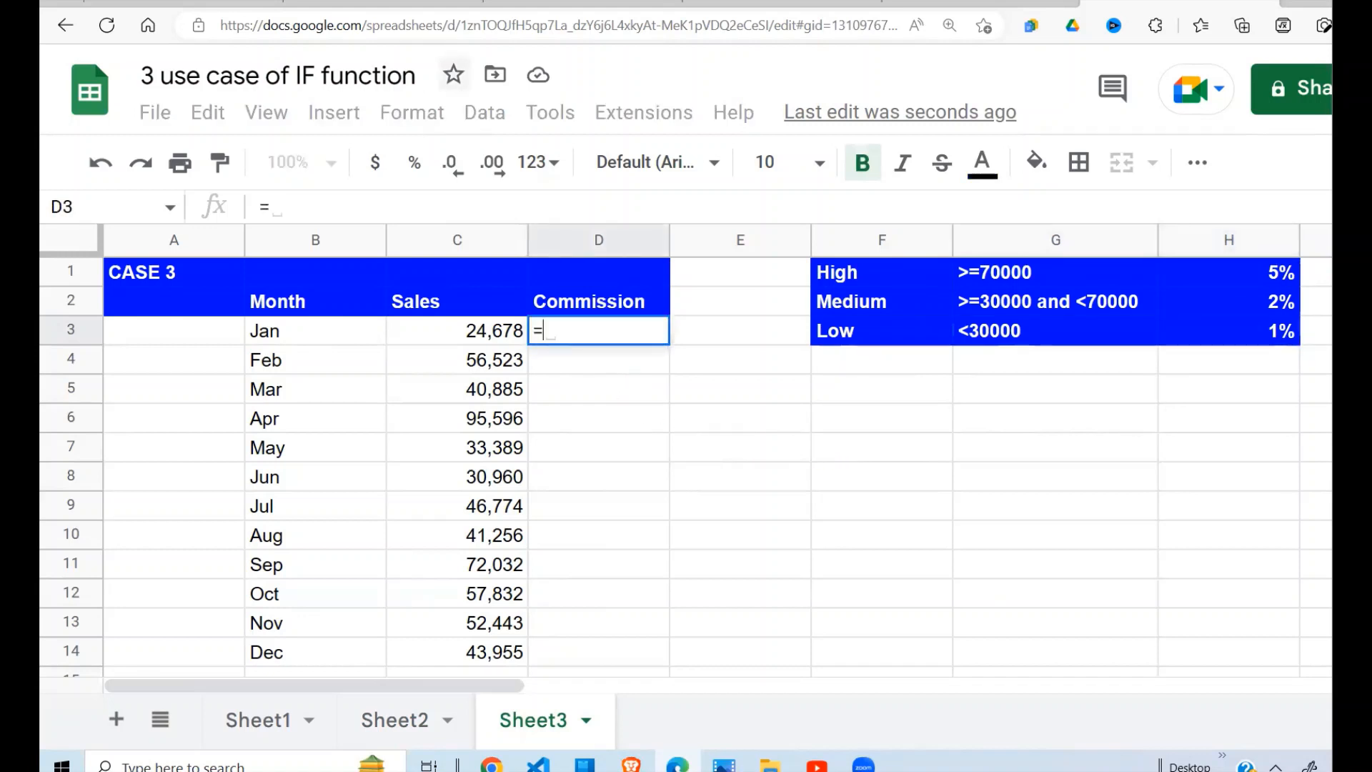
type("if(")
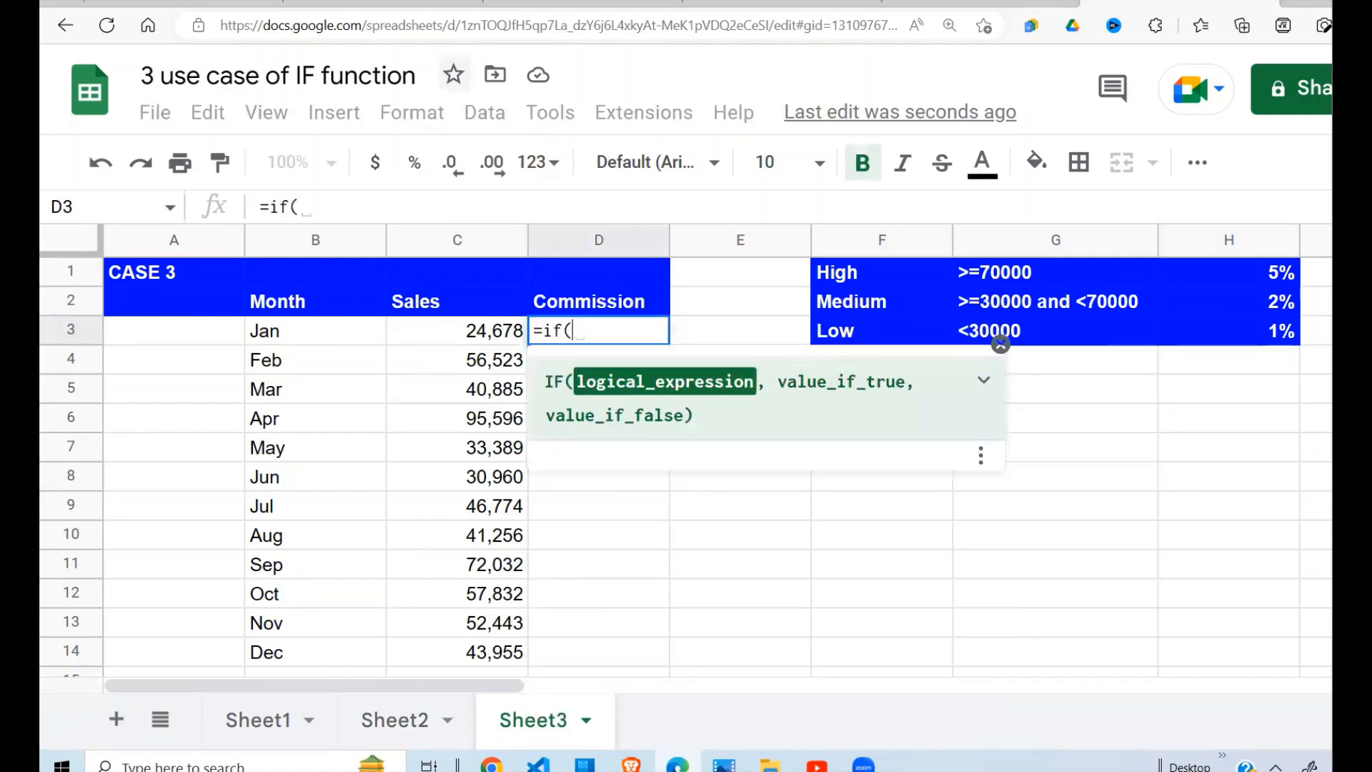
left_click(492, 337)
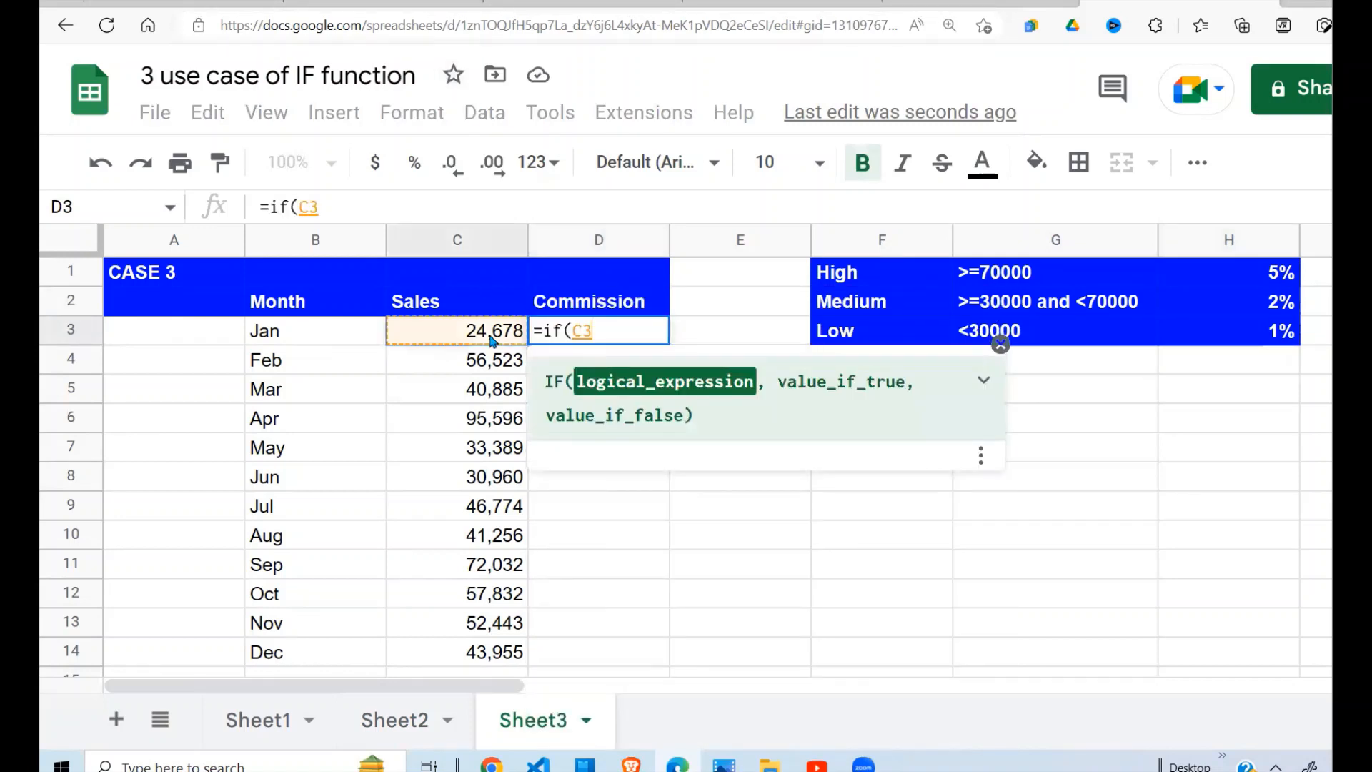
type("<30")
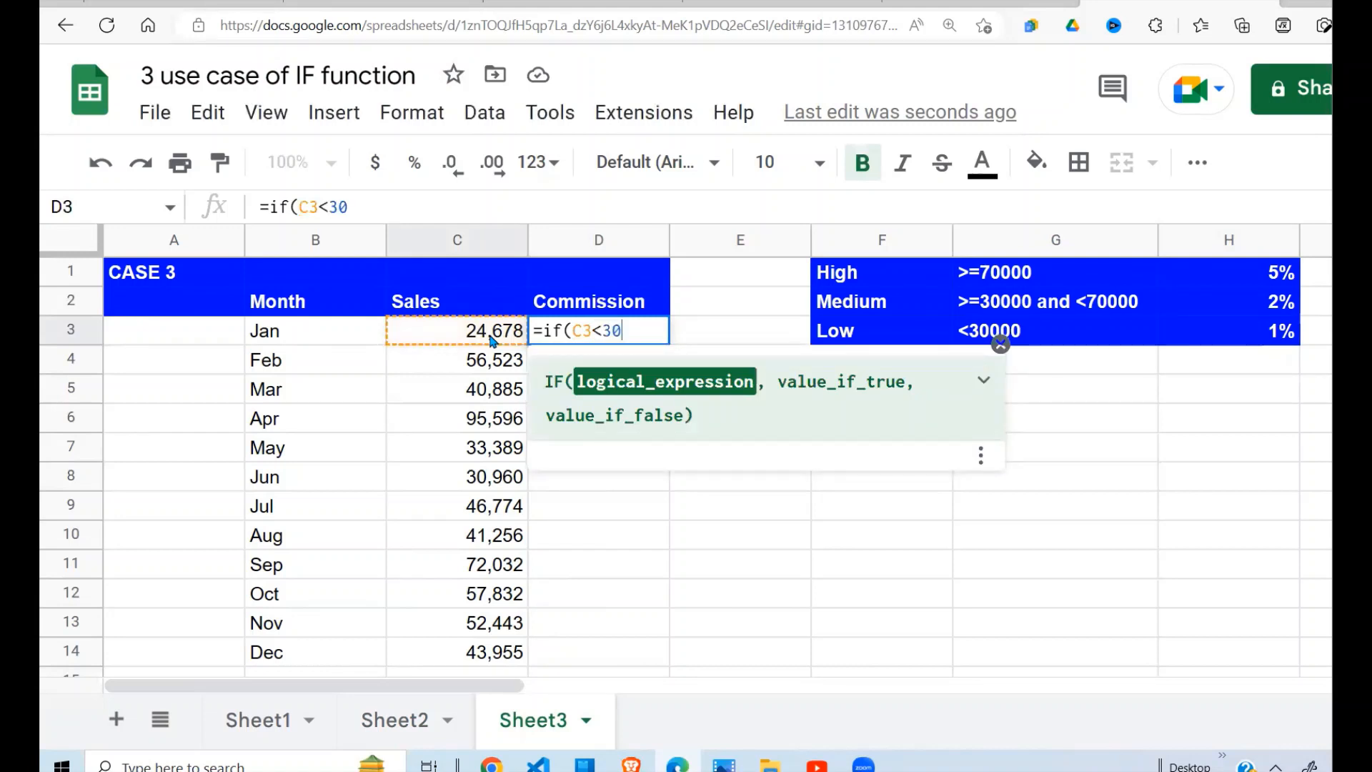
type("000,")
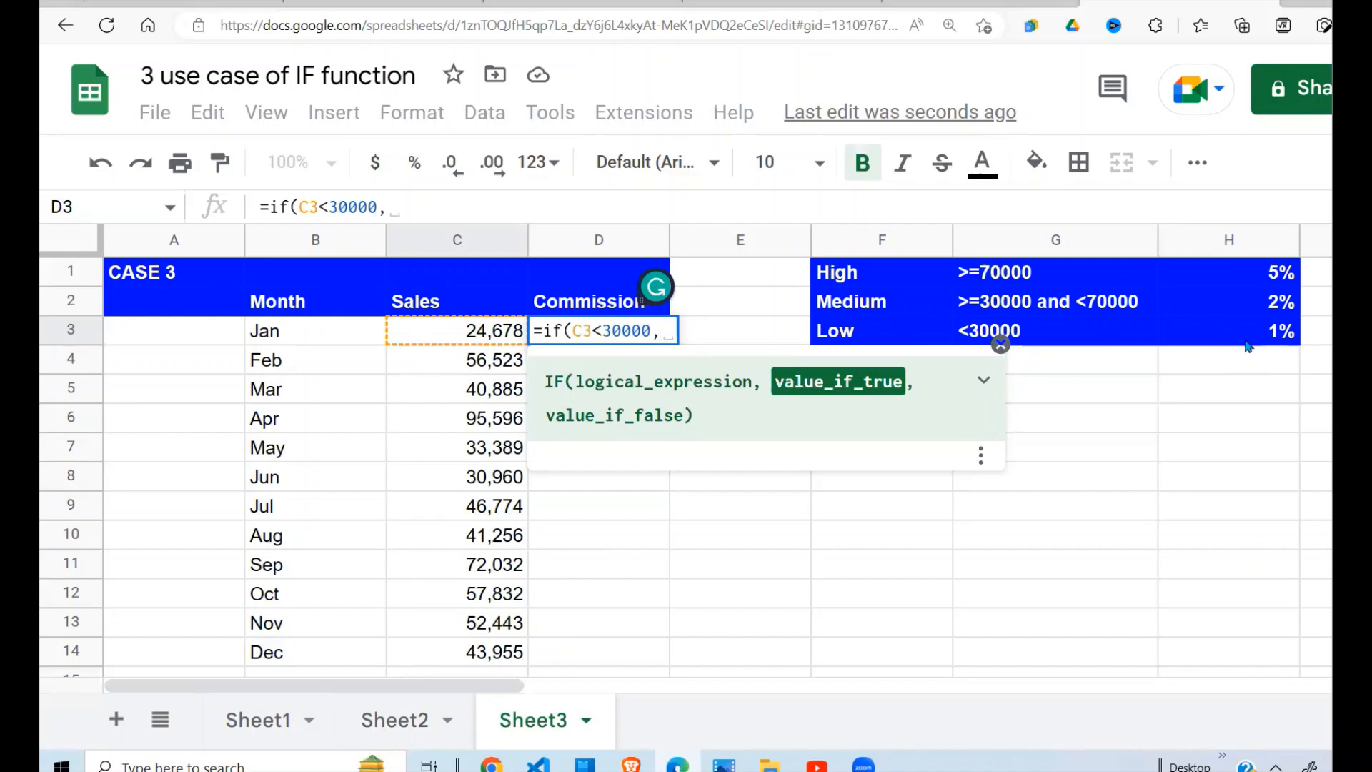
Step: Set the IF's true value to the Low rate times January sales, $H$3*C3, with the rate cell as an absolute reference
left_click(1271, 335)
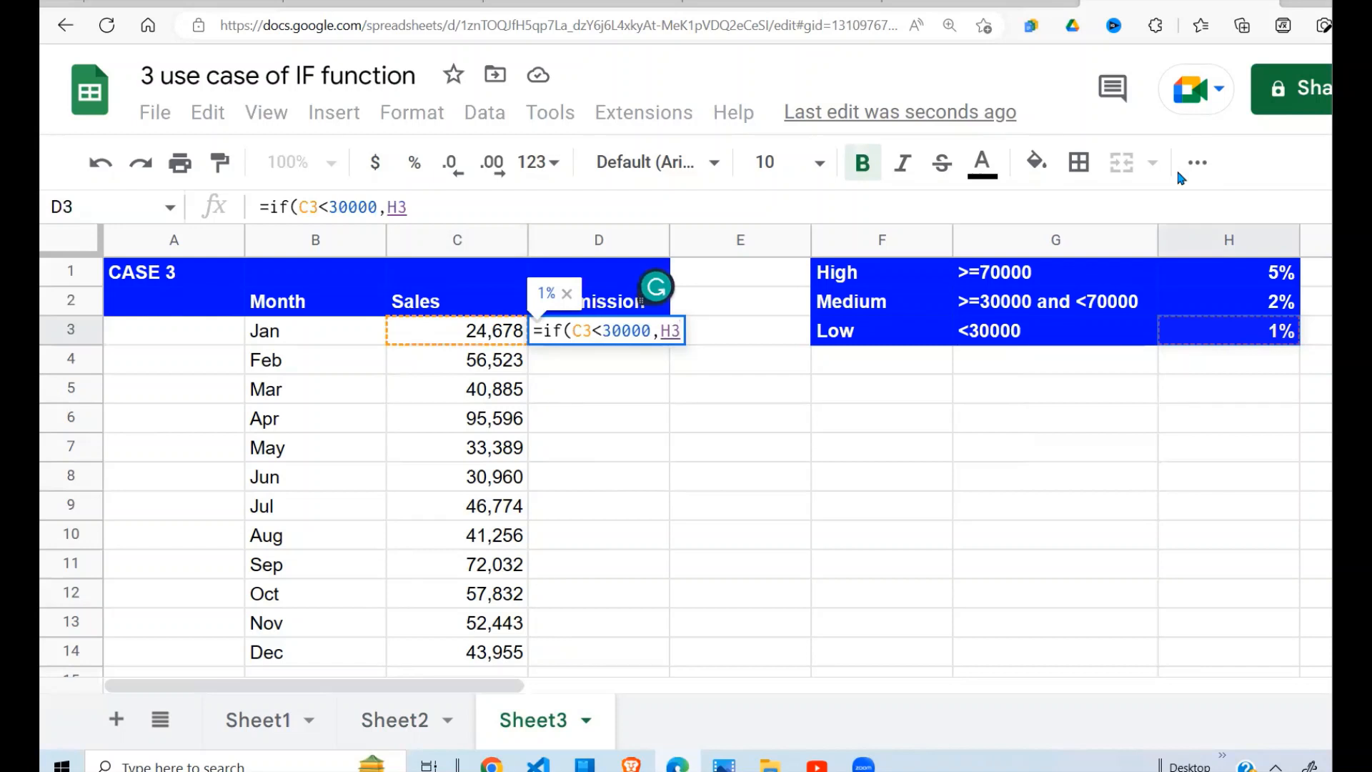
key("F4")
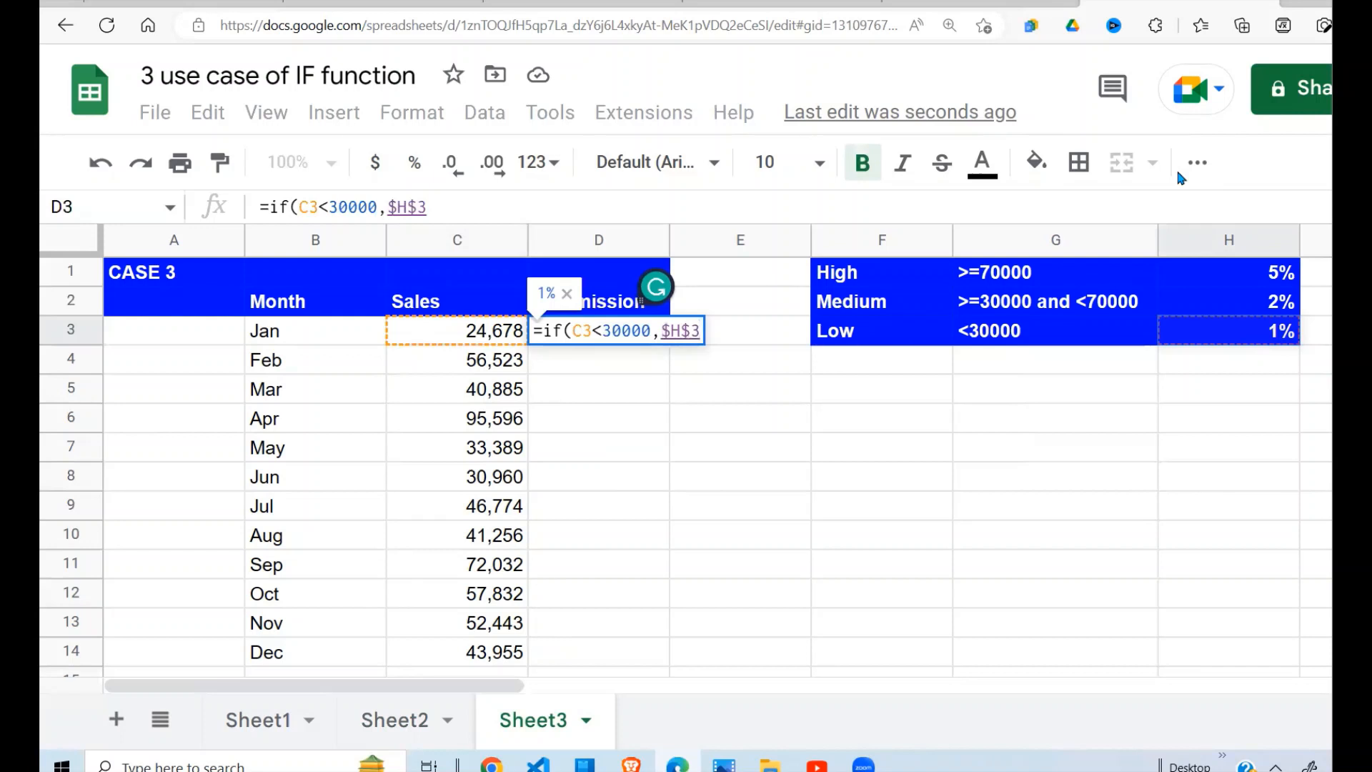
type("*")
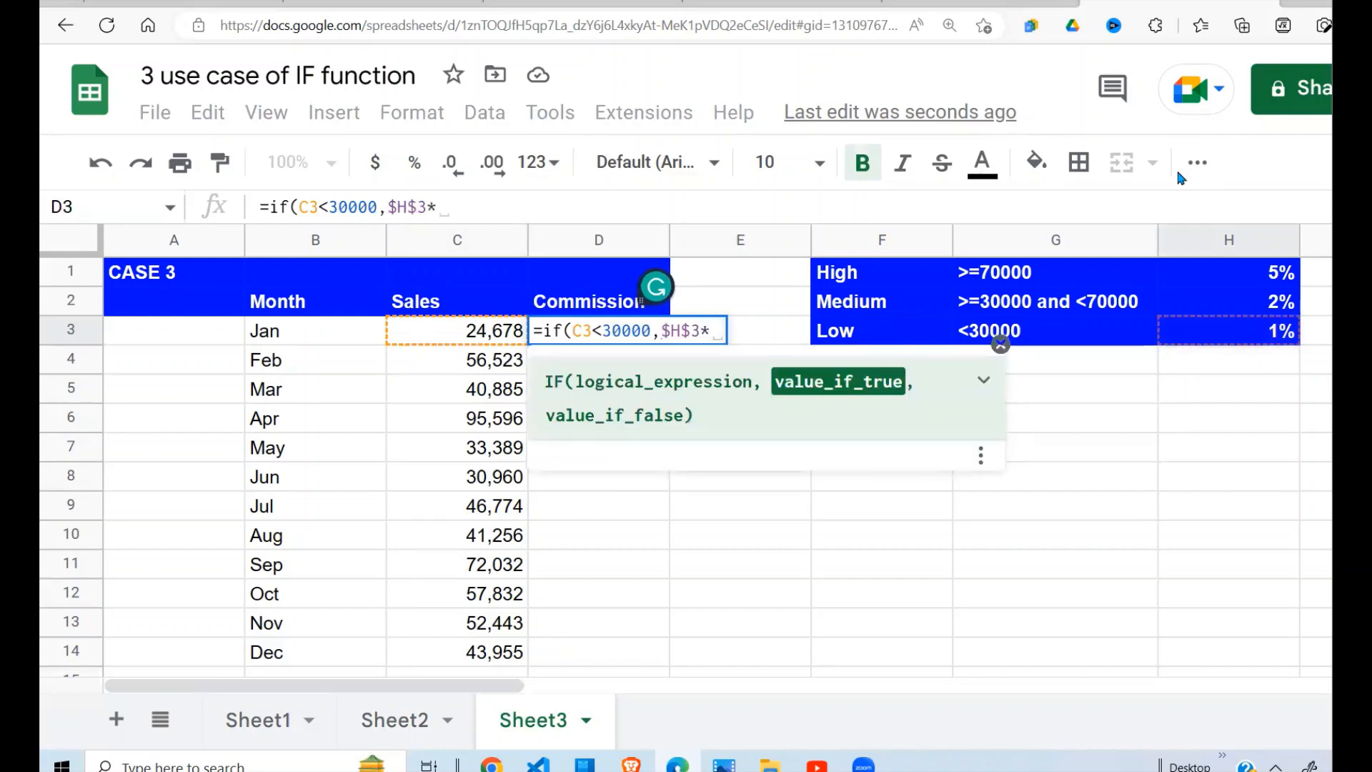
left_click(475, 337)
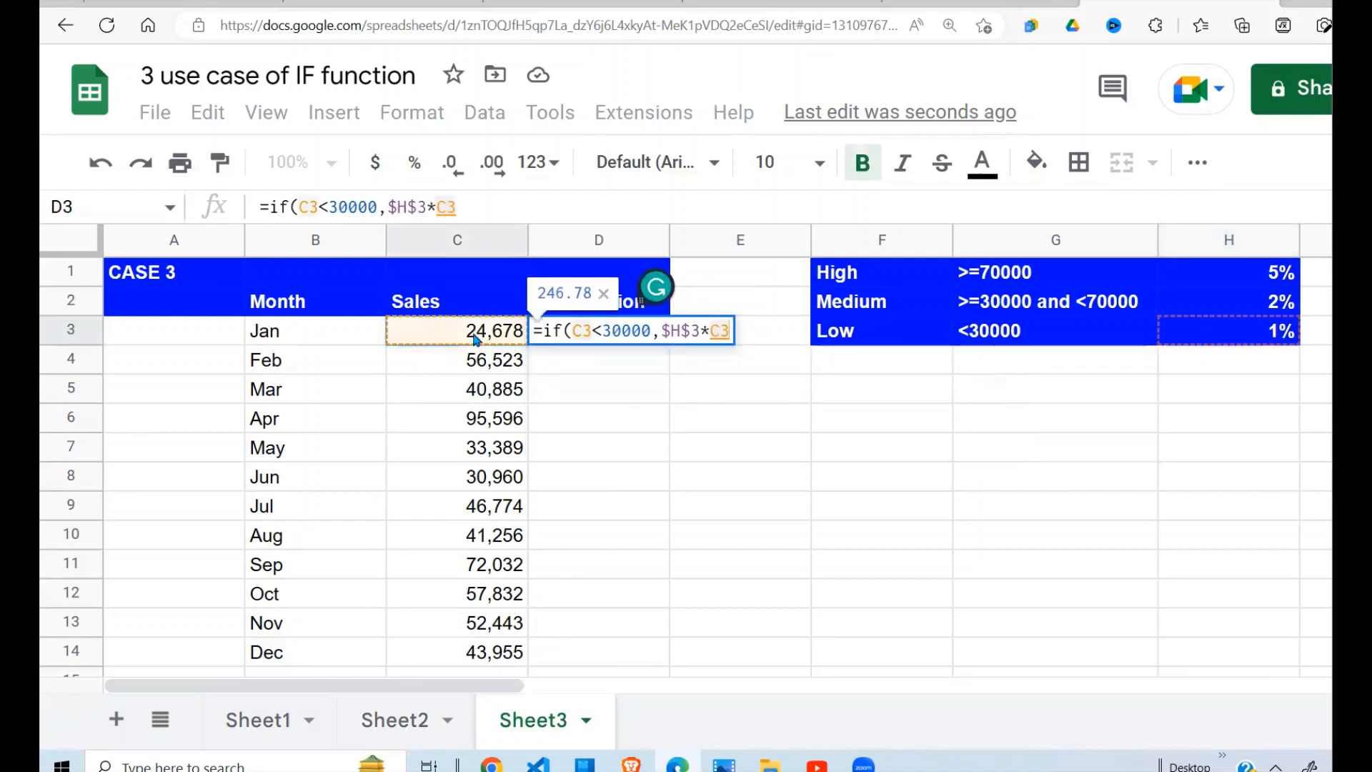
type(",")
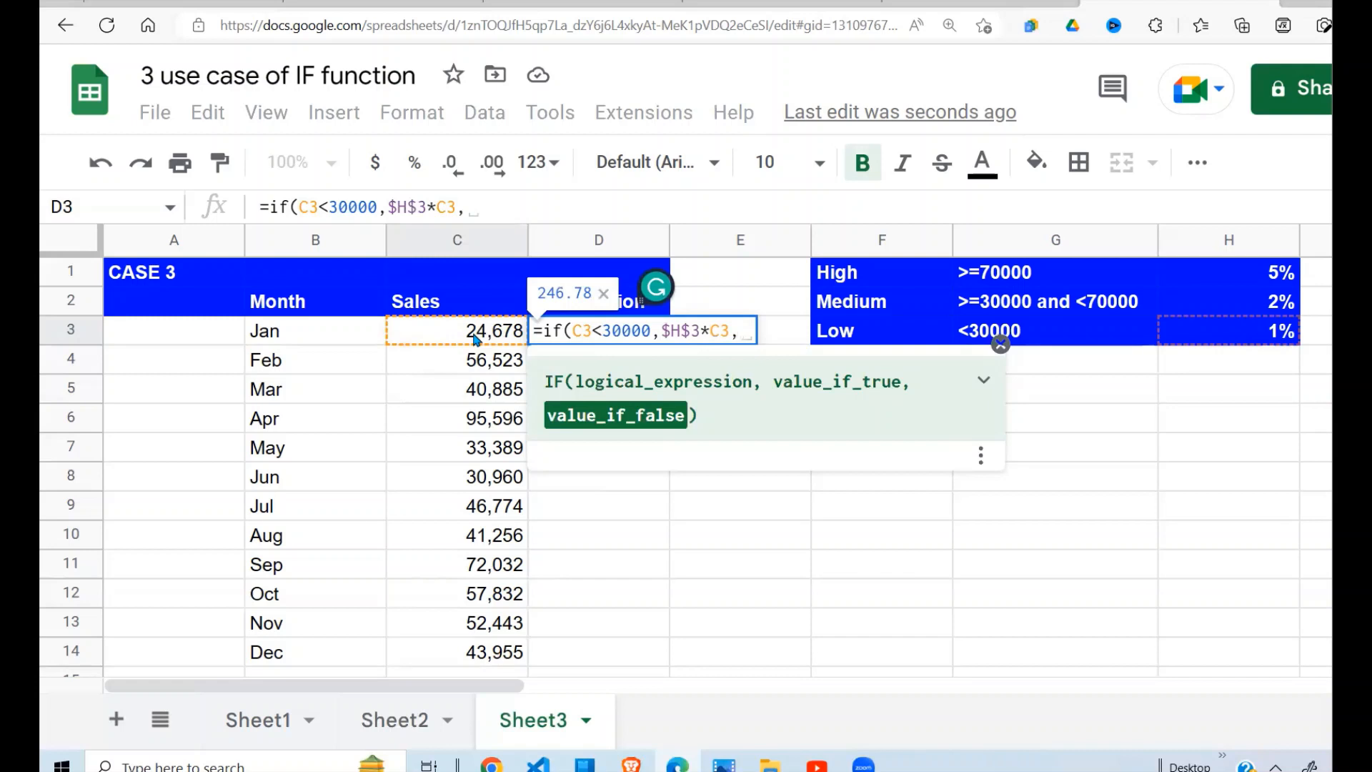
Step: Nest a second IF as the false value in D3, testing whether C3 is below 70000
type("i")
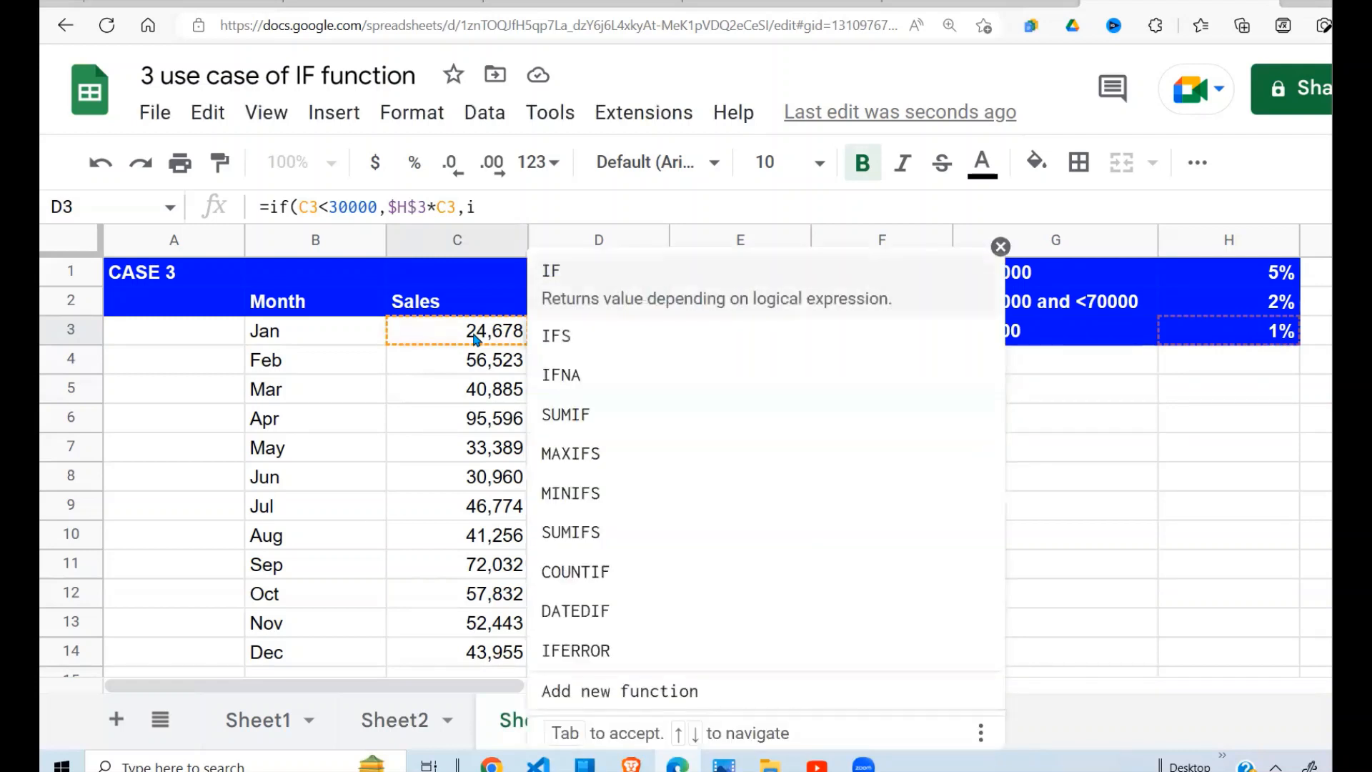
type("f(")
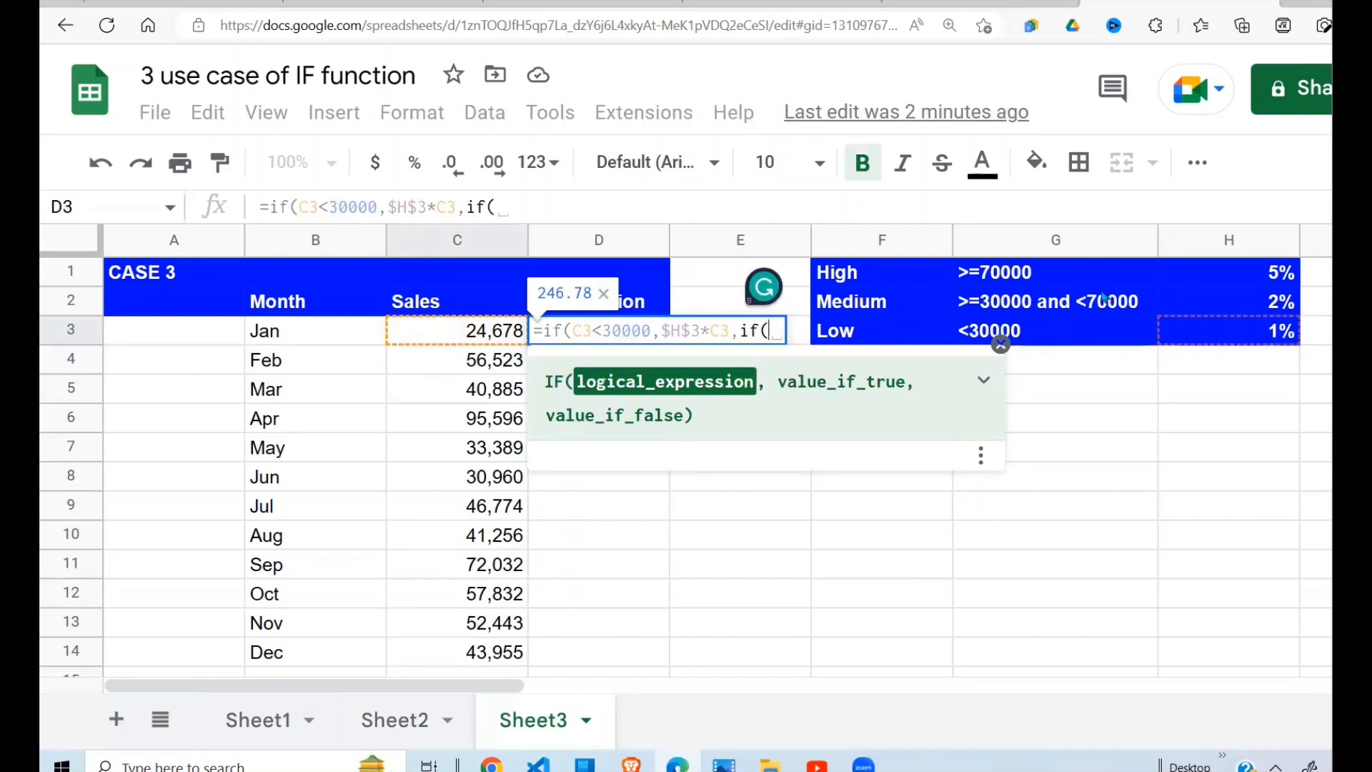
left_click(482, 340)
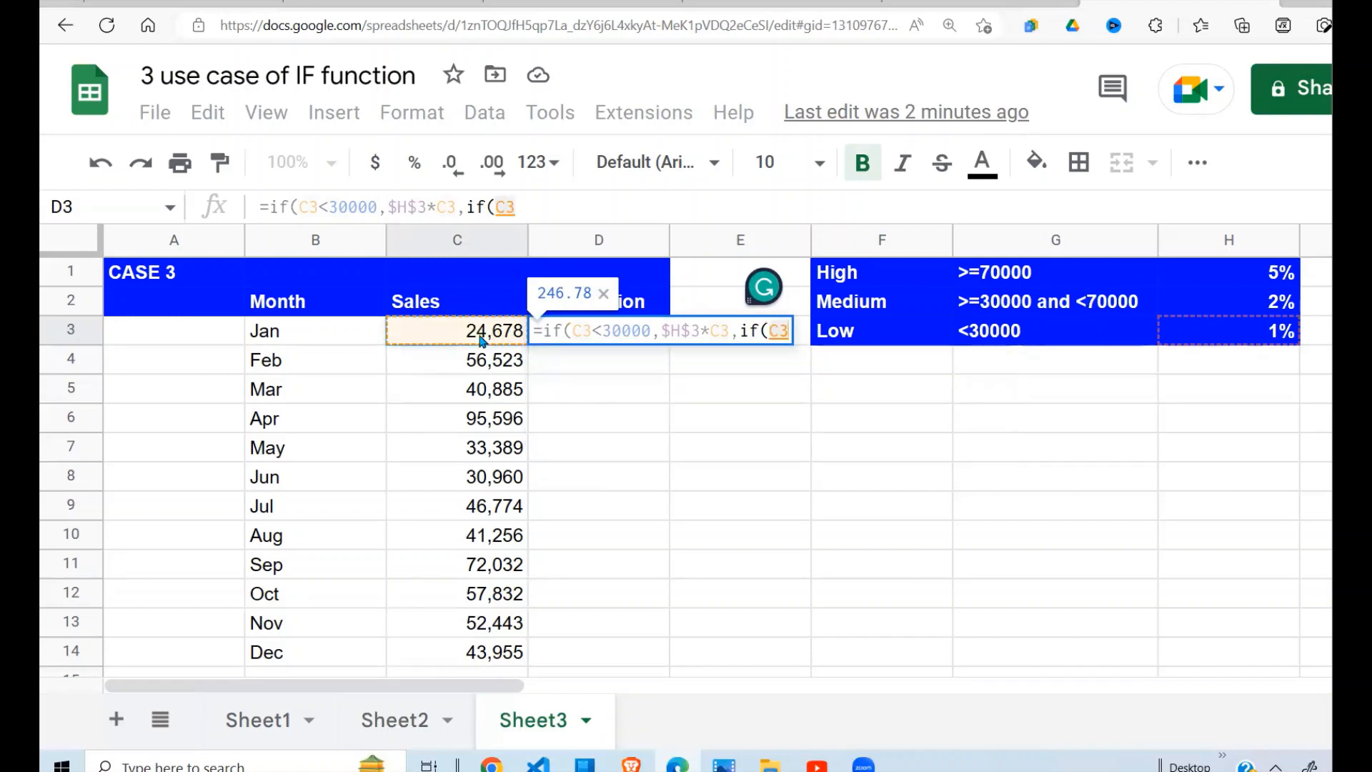
type("<7")
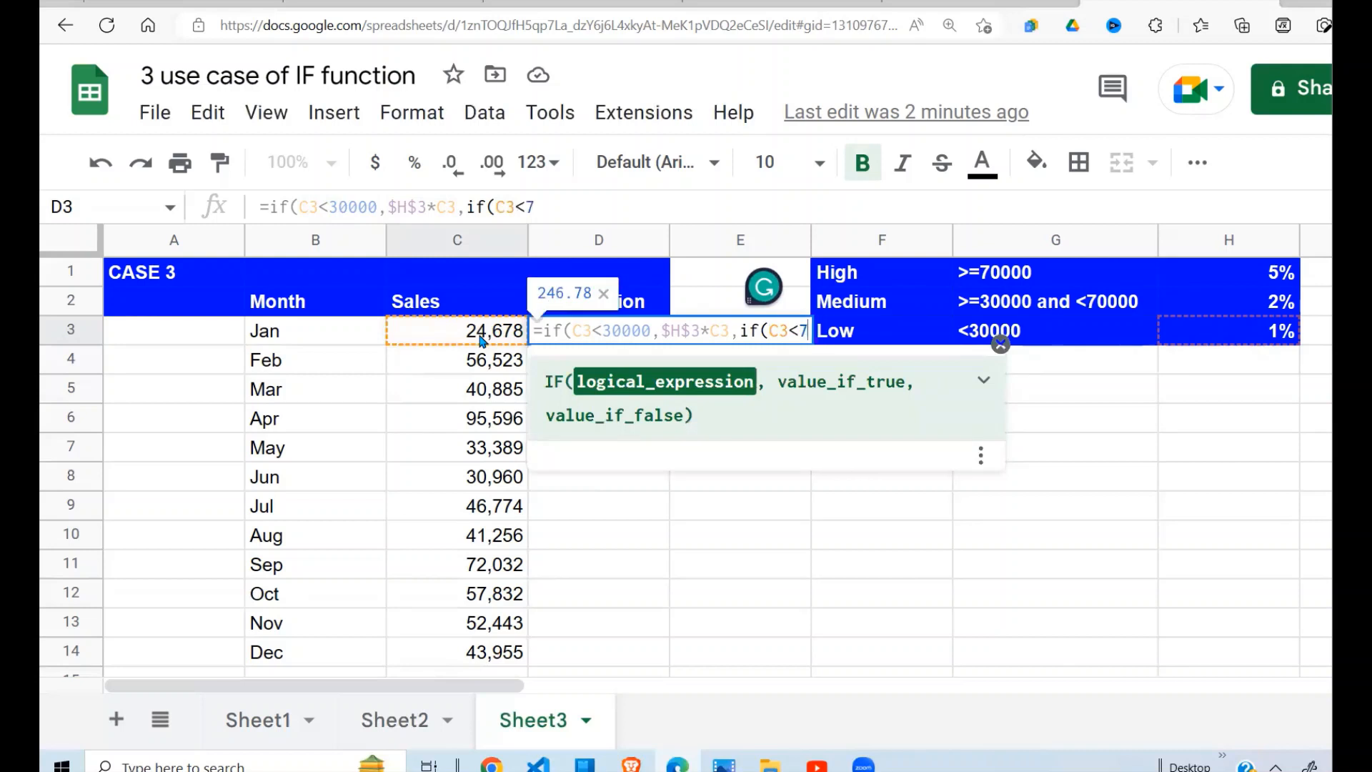
type("0000,")
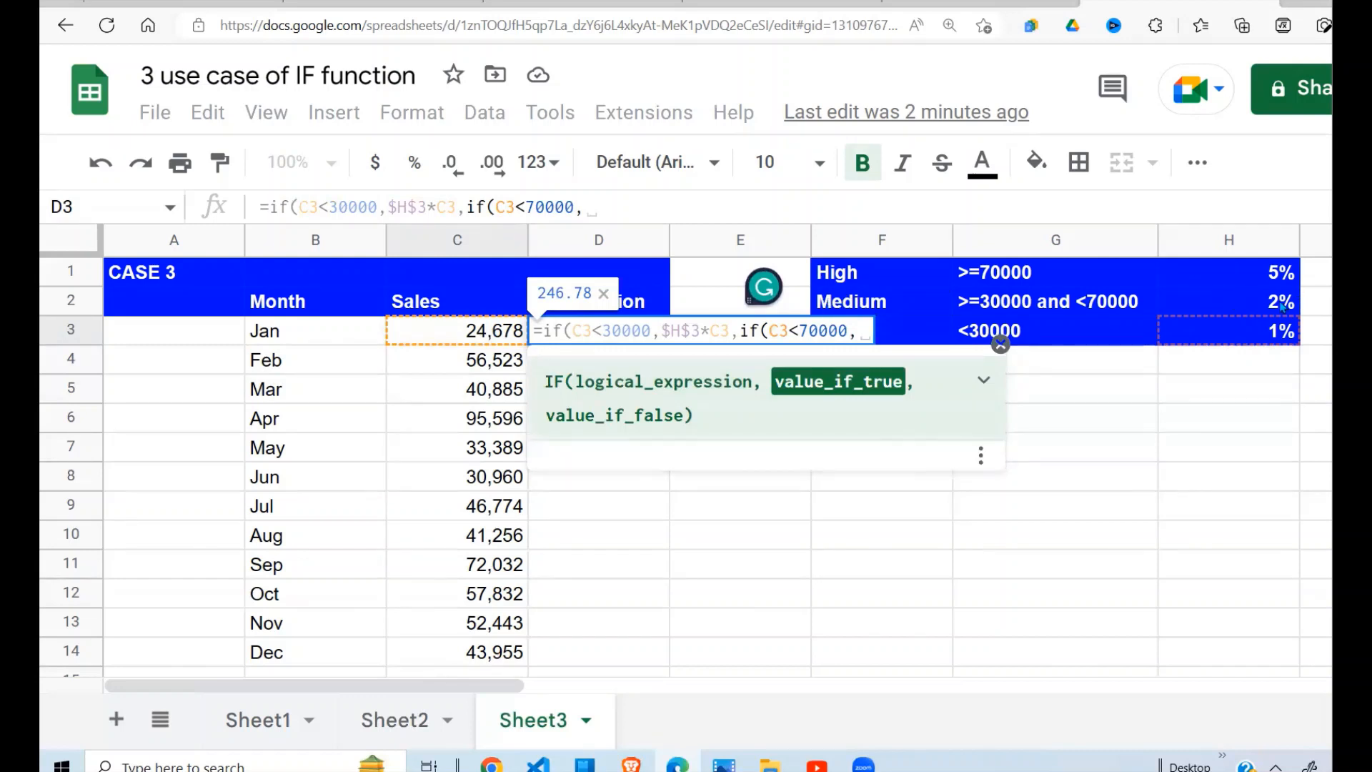
Step: Set the nested IF's true value to the Medium rate times January sales, $H$2*C3, with the rate cell locked as absolute
left_click(1240, 304)
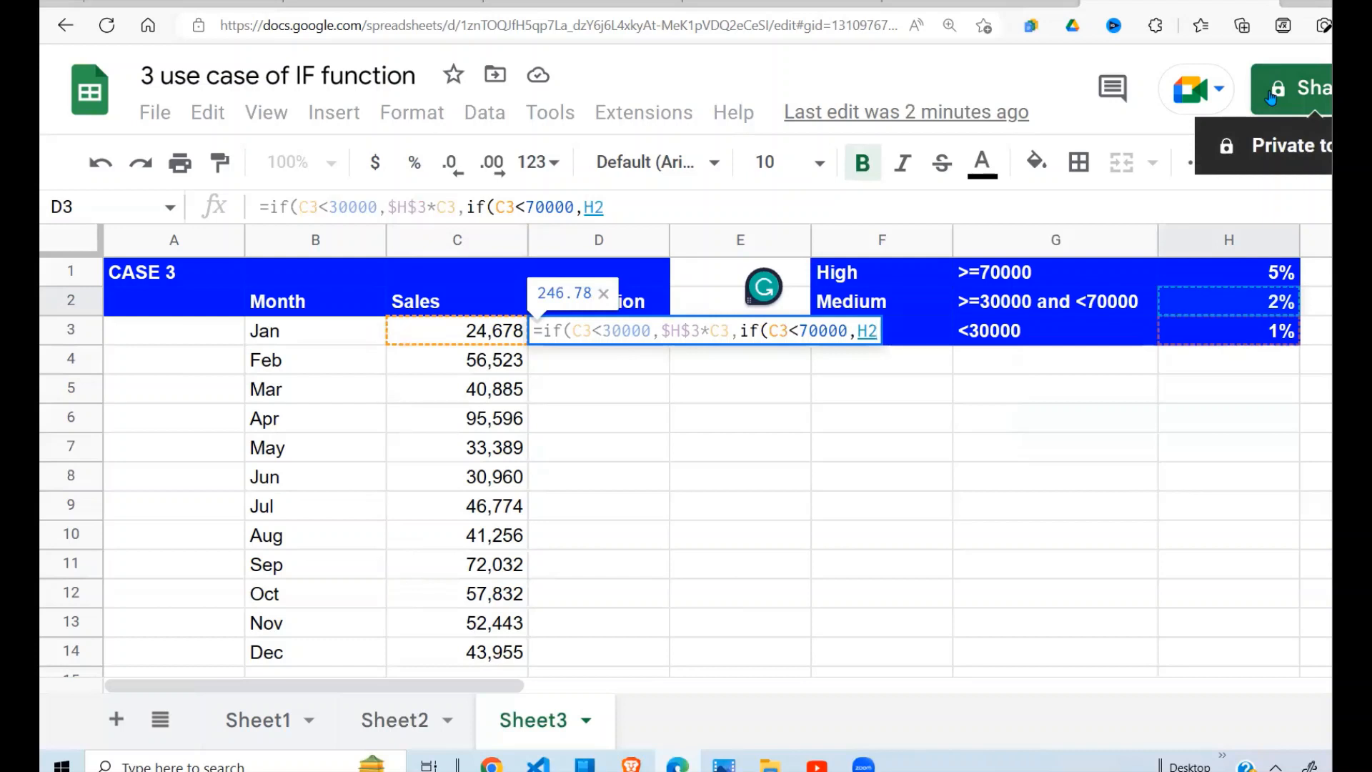
key("F4")
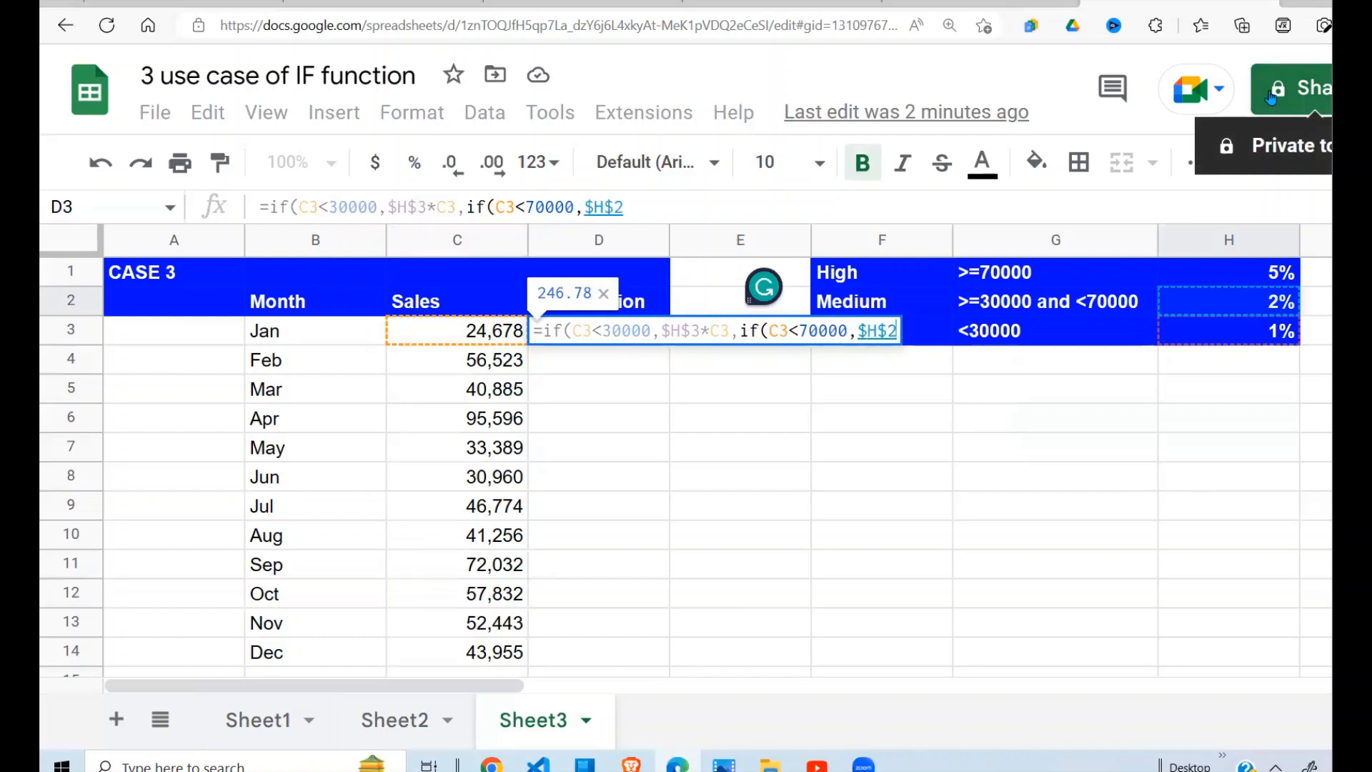
type("*")
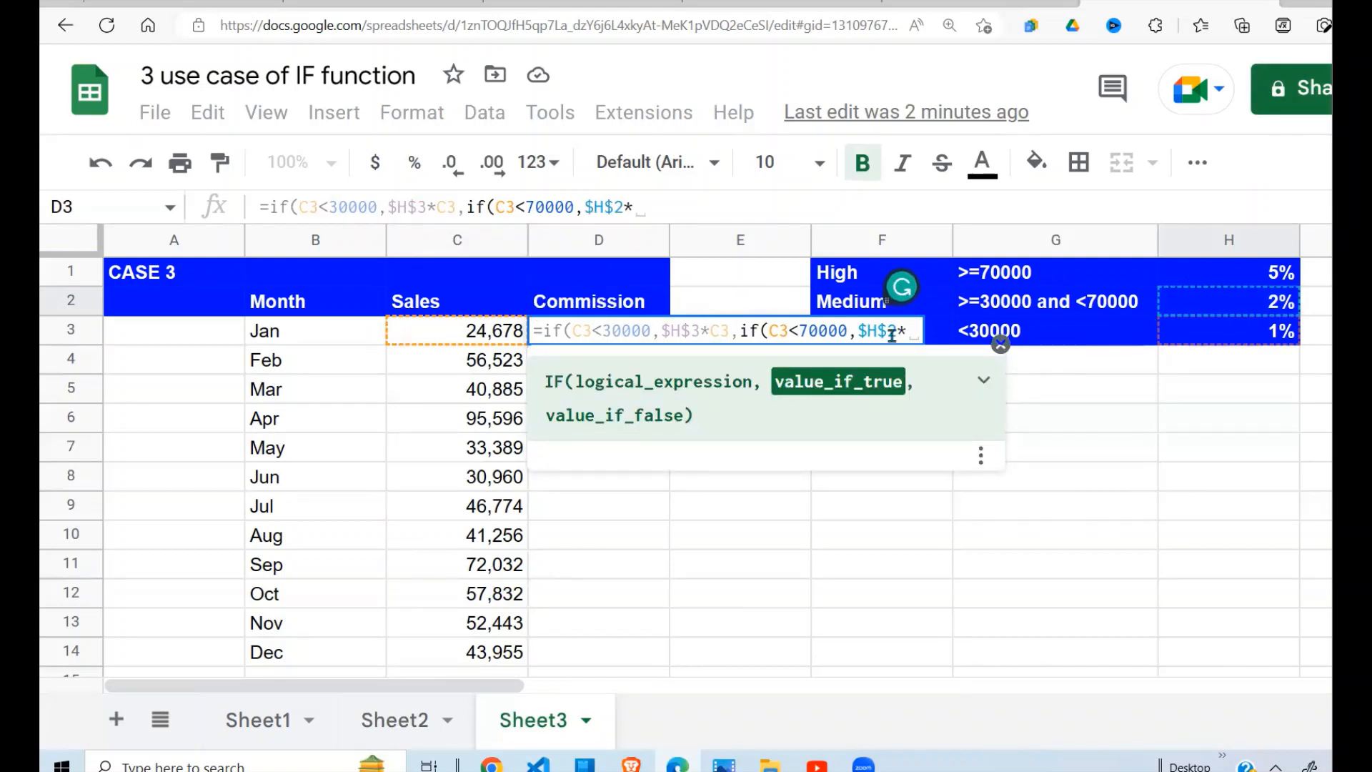
left_click(488, 340)
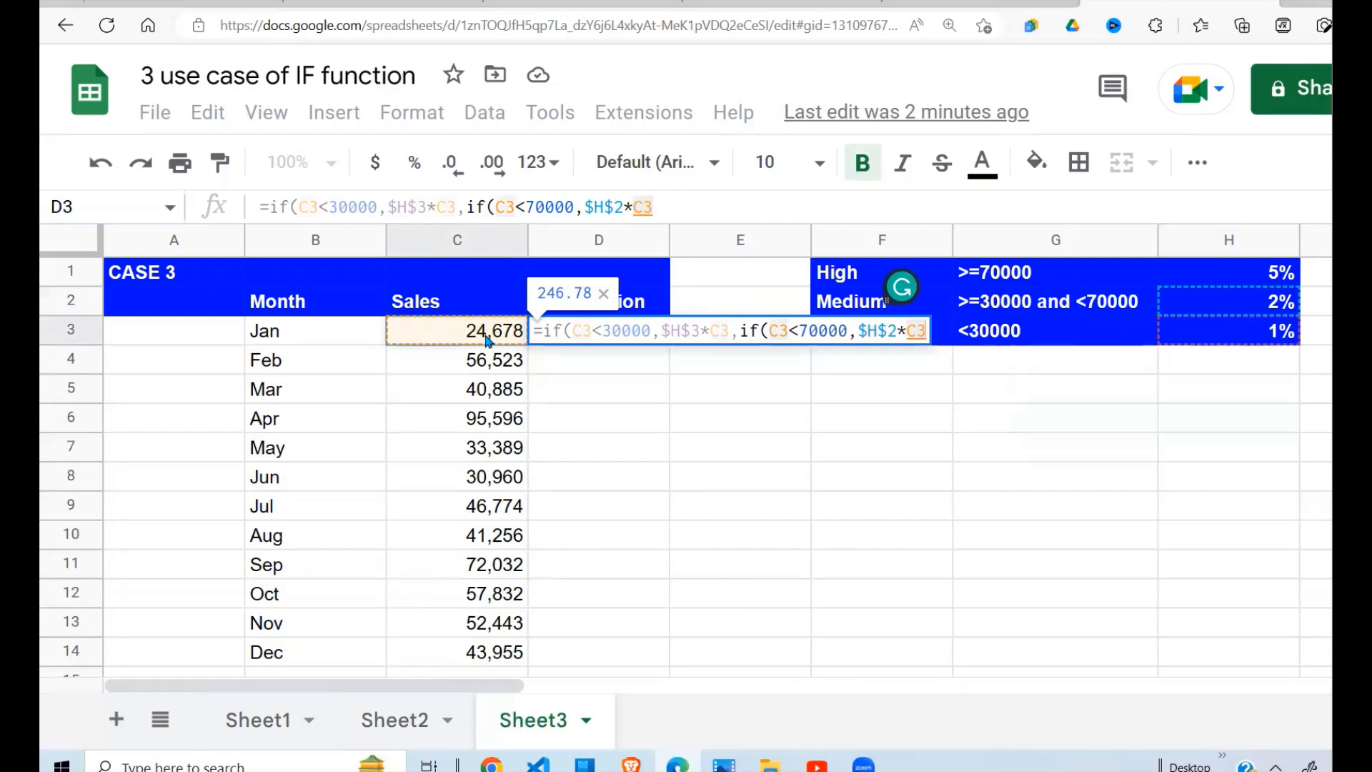
type(",")
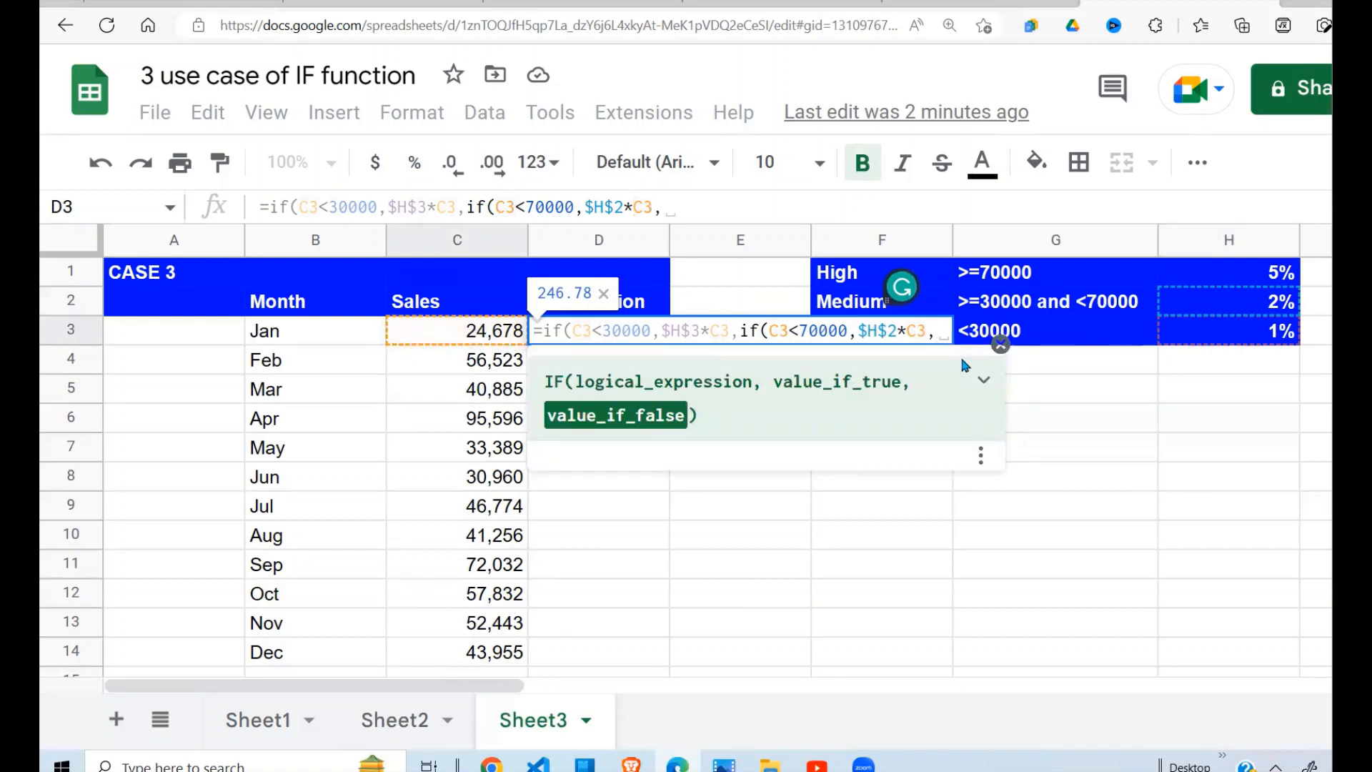
Step: Finish the D3 formula with the High rate times January sales, $H$1*C3, as the nested IF's false value, locking the rate cell as absolute
left_click(1285, 277)
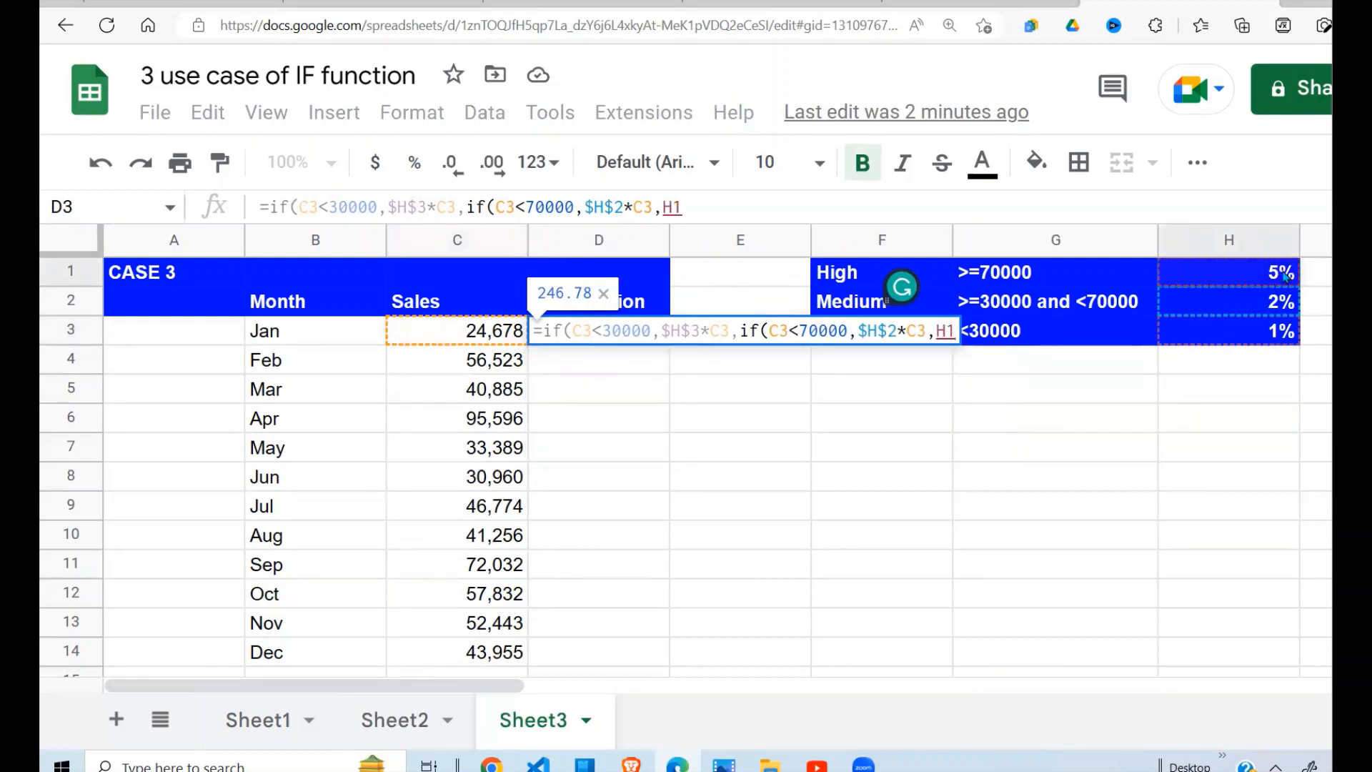
key("F4")
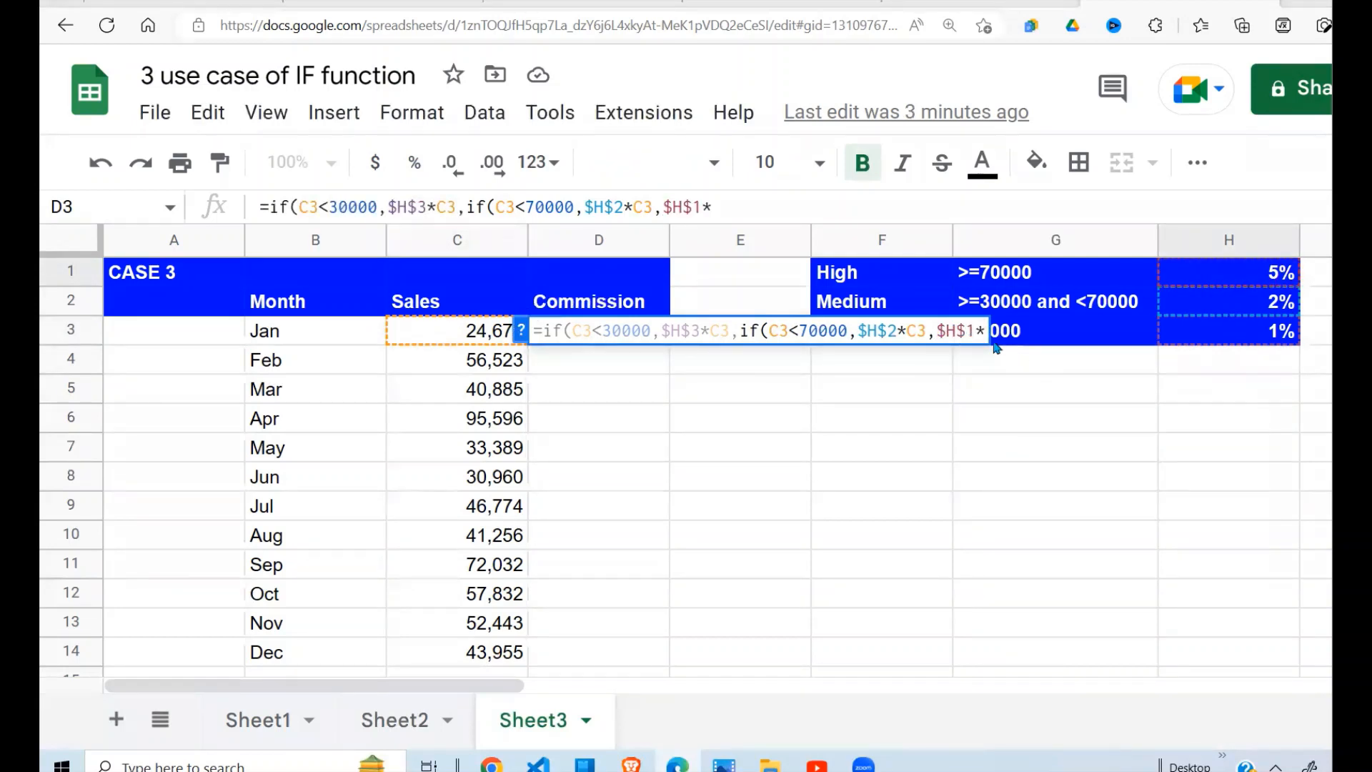
type("*")
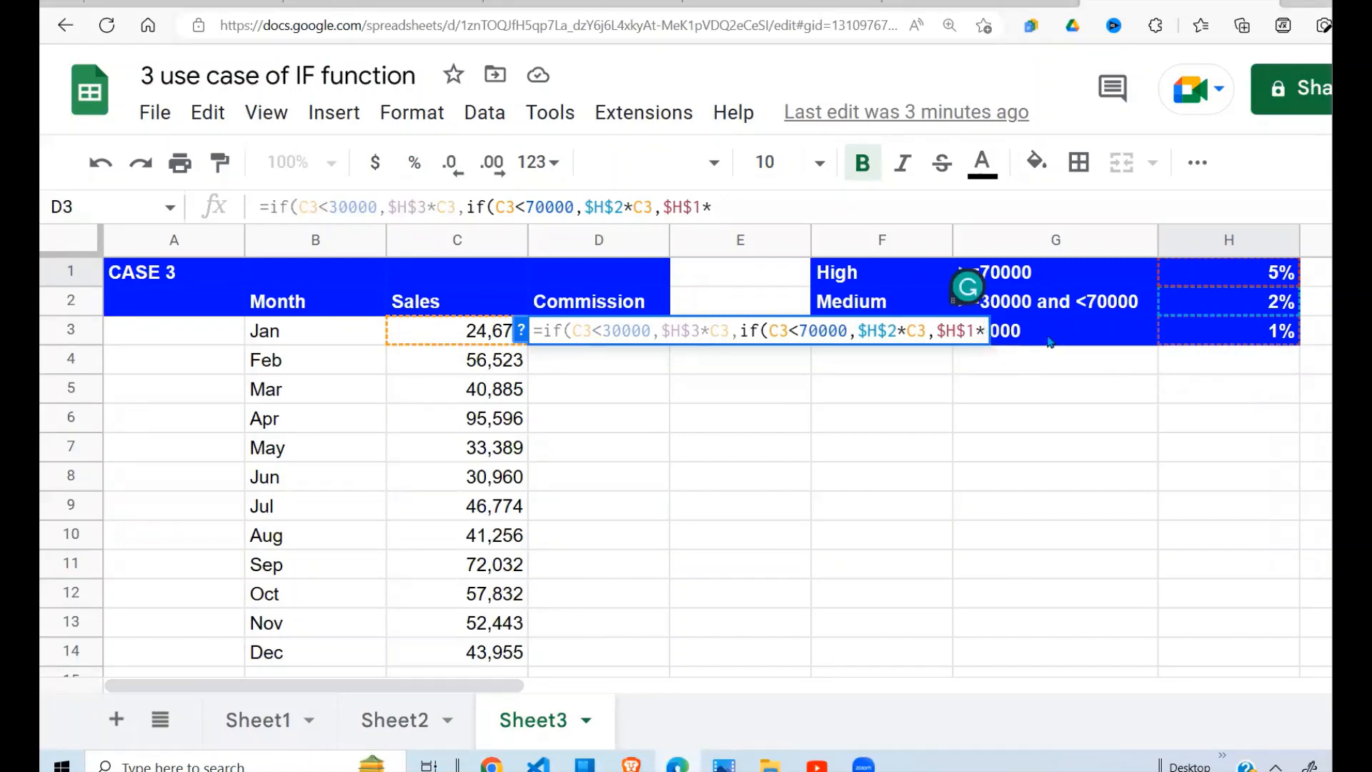
left_click(472, 336)
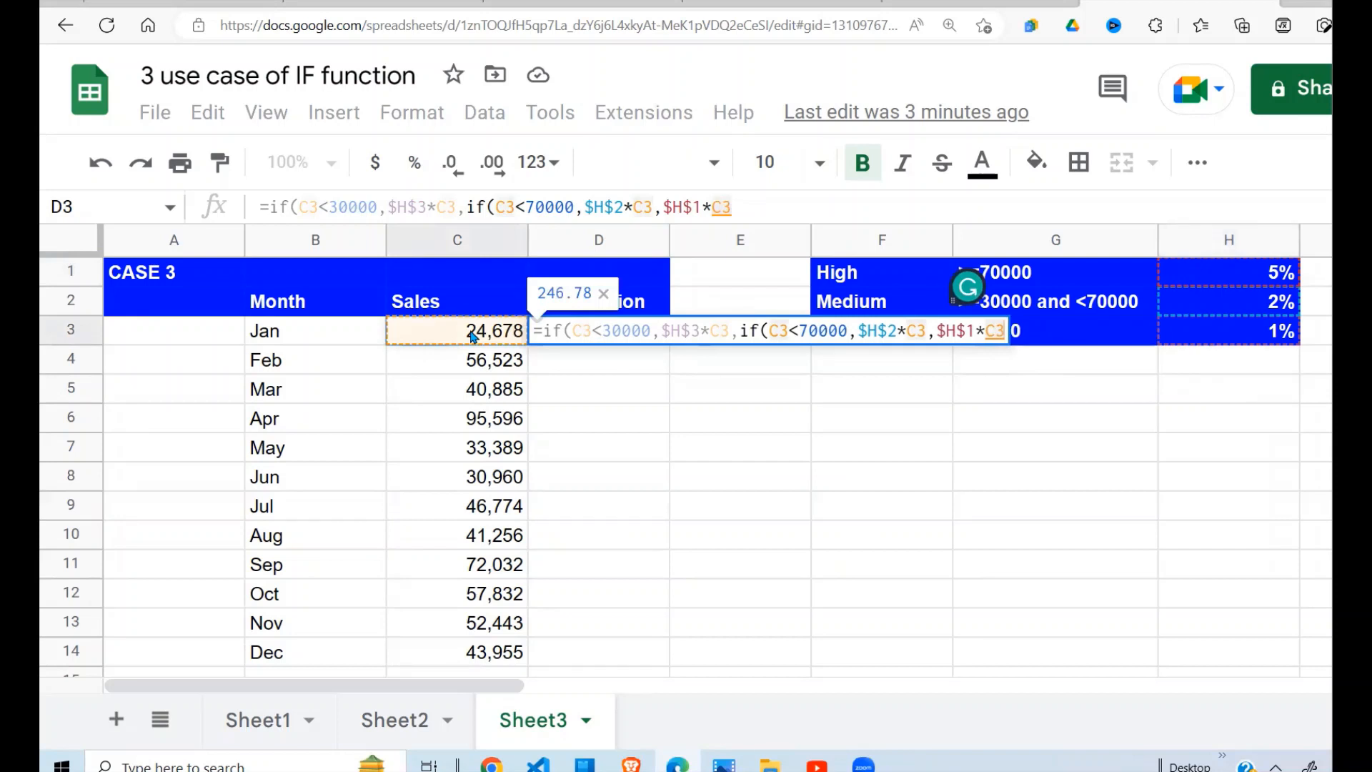
type(")")
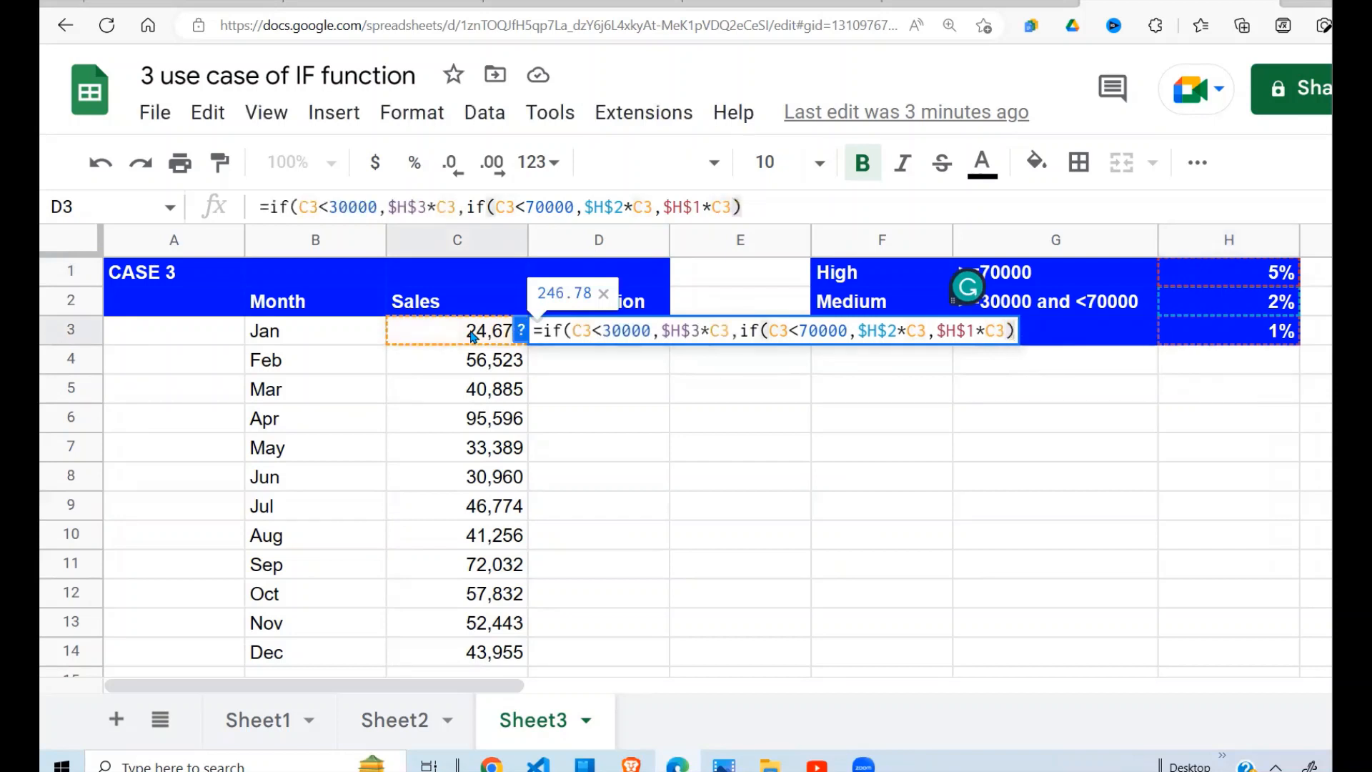
type(")")
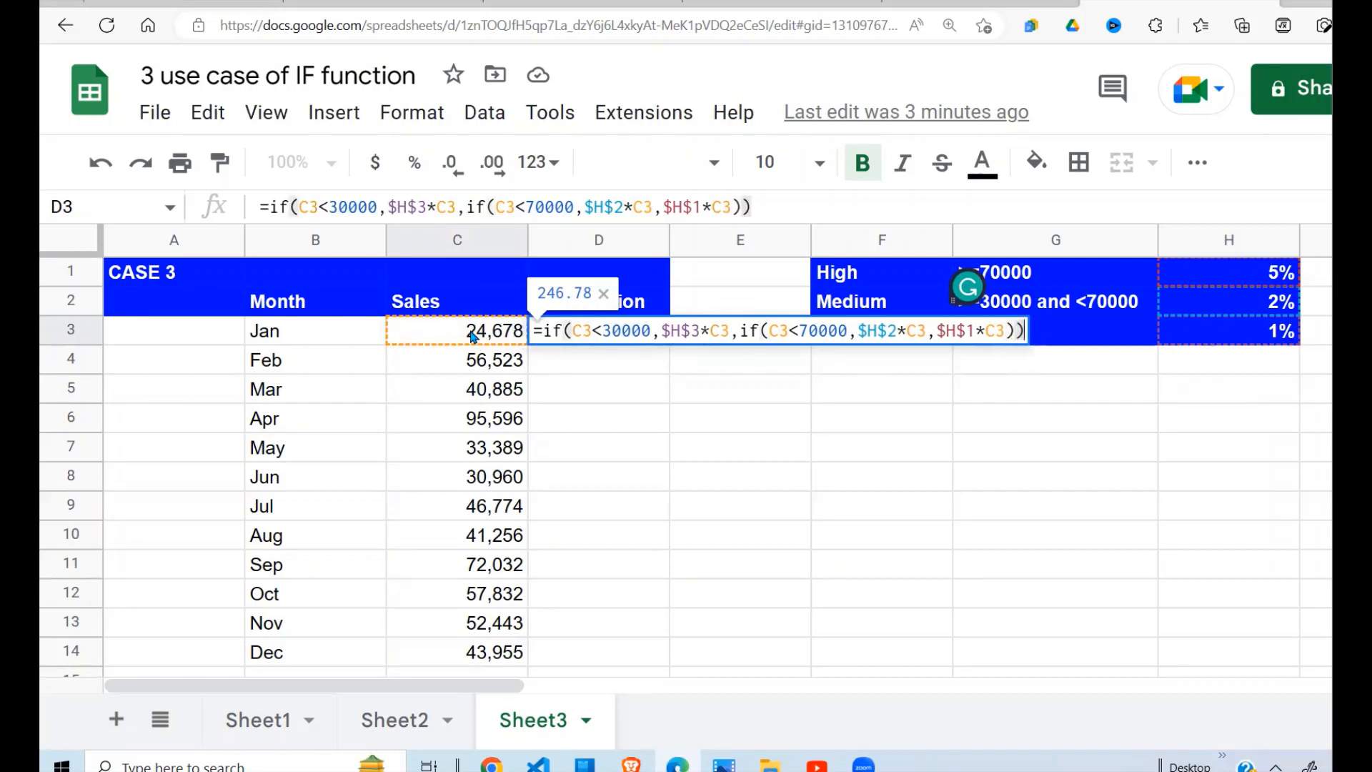
key("Return")
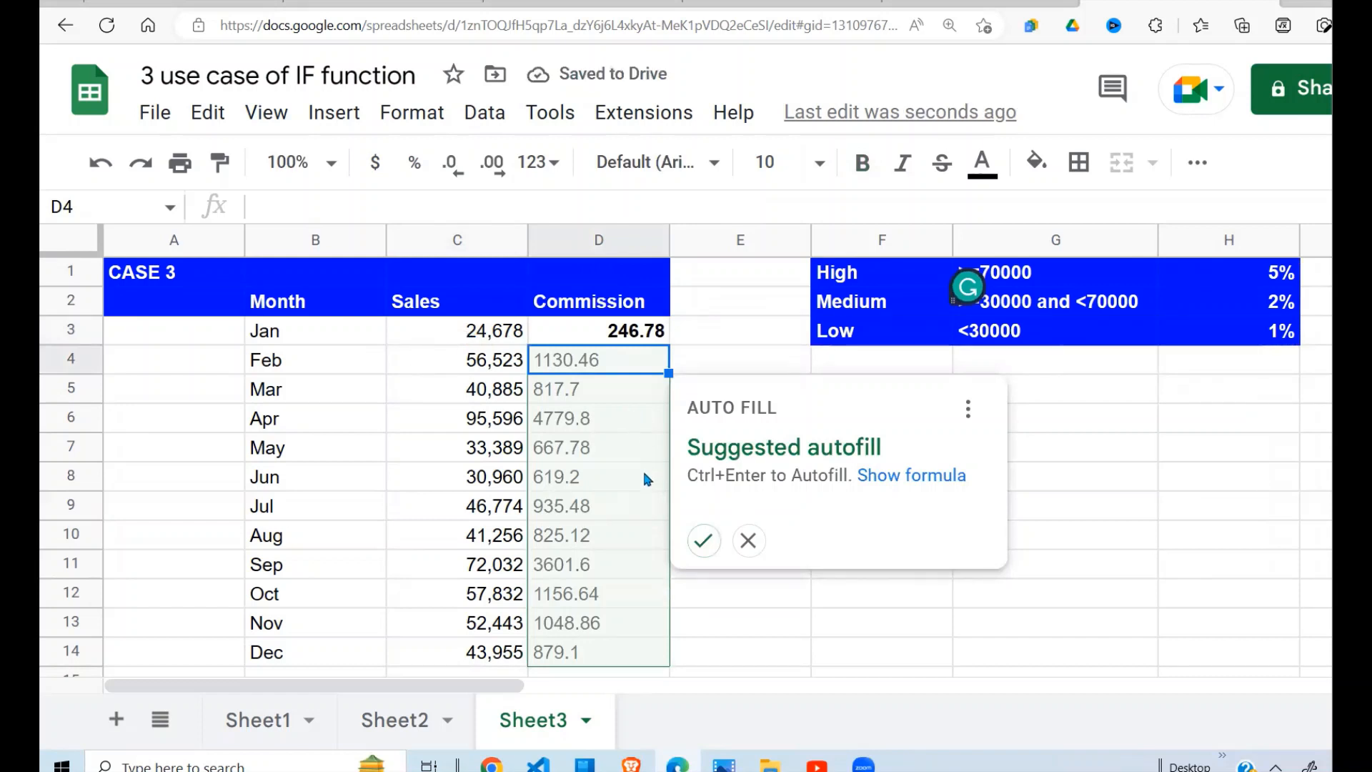
Step: Fill the commission formula down for February through December using the suggested autofill, and review the results in D3:D14
left_click(703, 541)
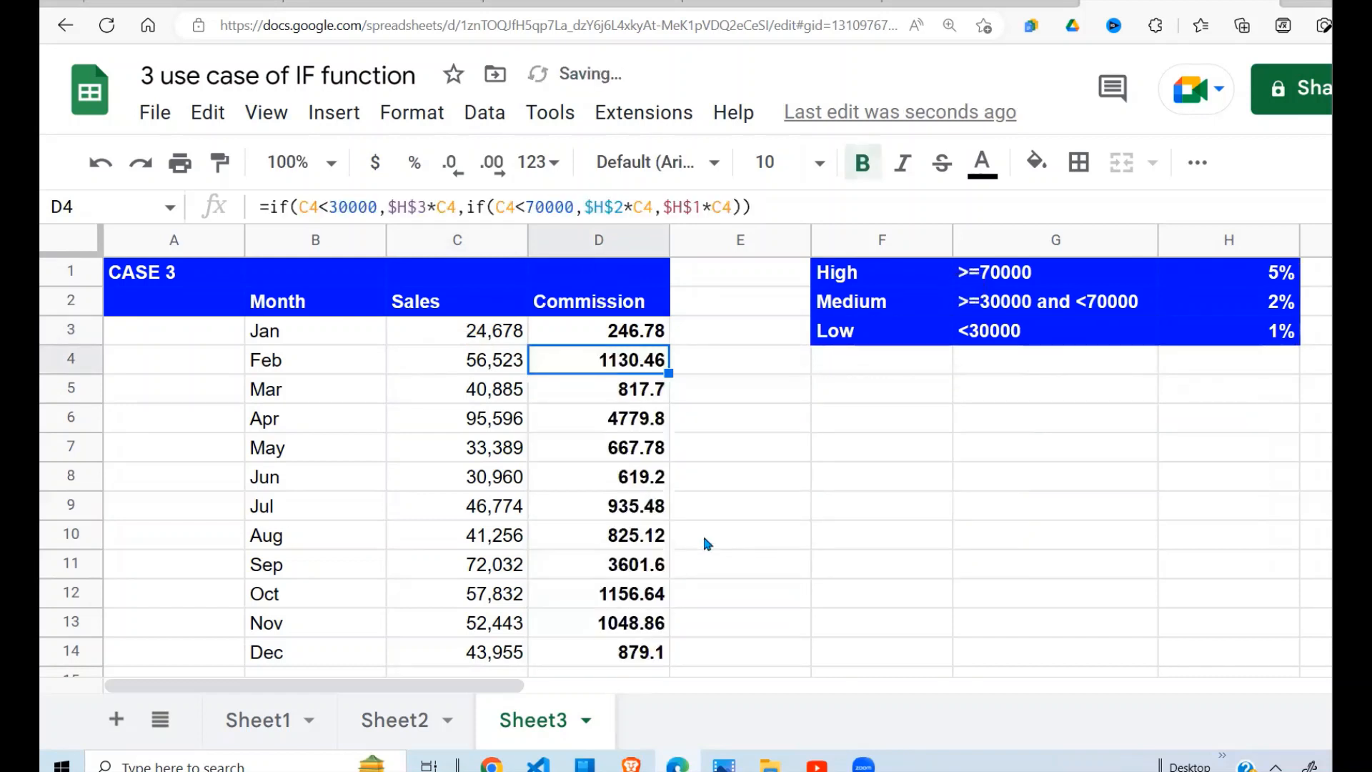
left_click(629, 479)
left_click(672, 447)
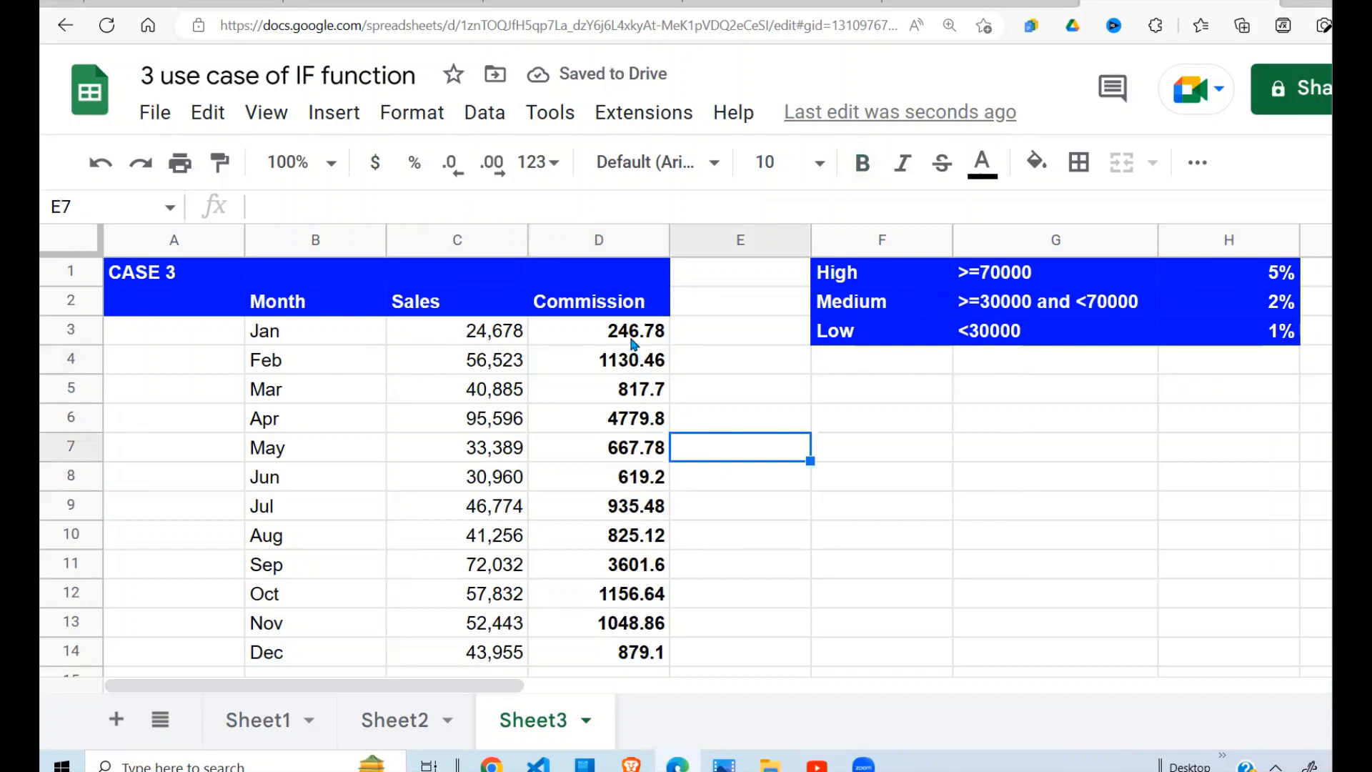
left_click_drag(629, 339, 618, 652)
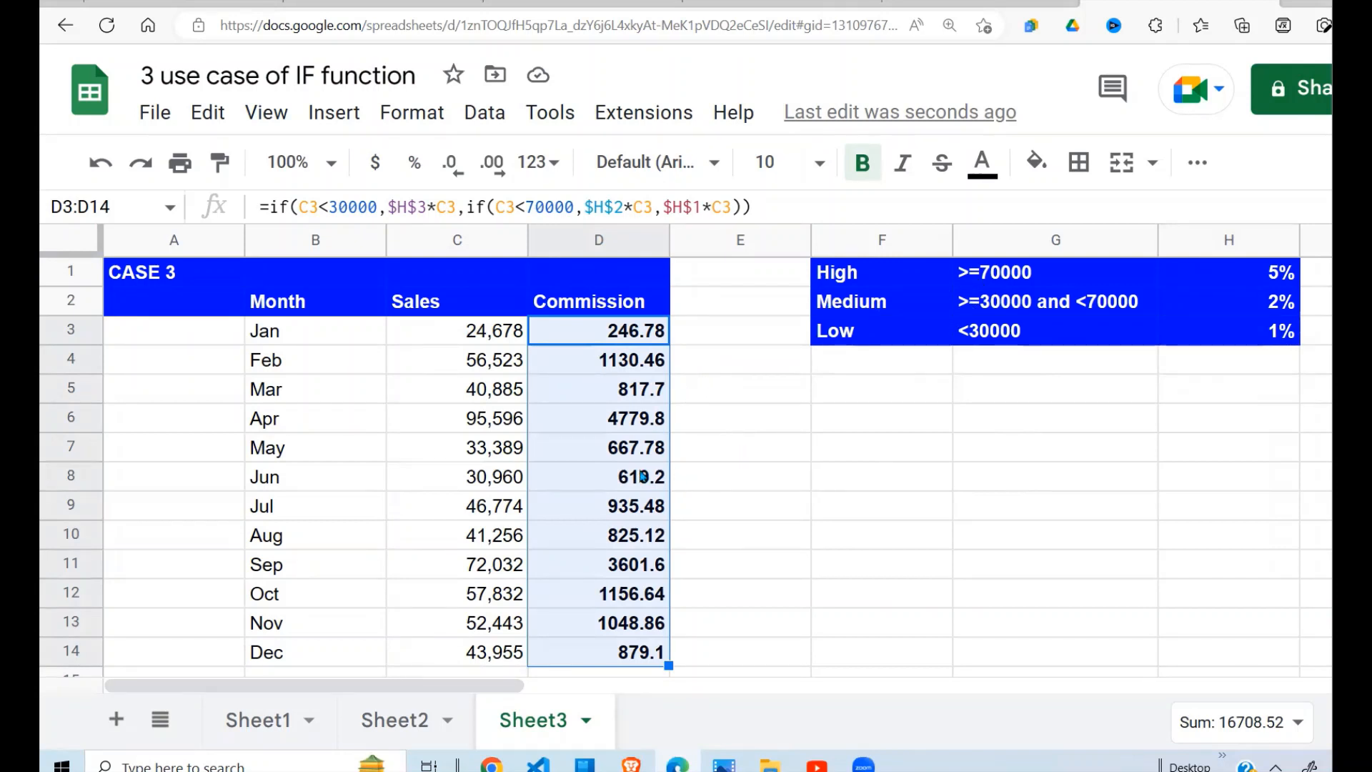
left_click(758, 431)
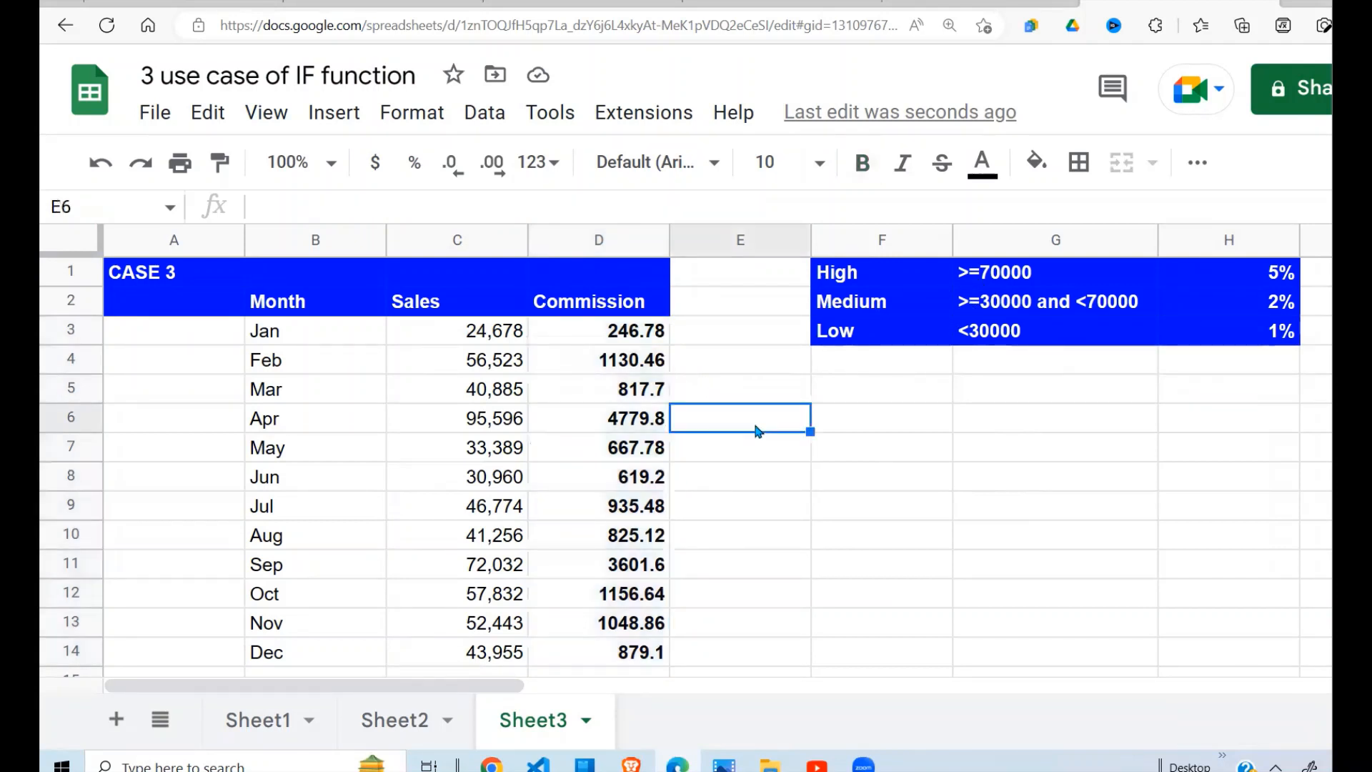
Step: Enter the check formula =5%*C6 in E6 for April's High-rate commission, and decline the suggested autofill
left_click(513, 425)
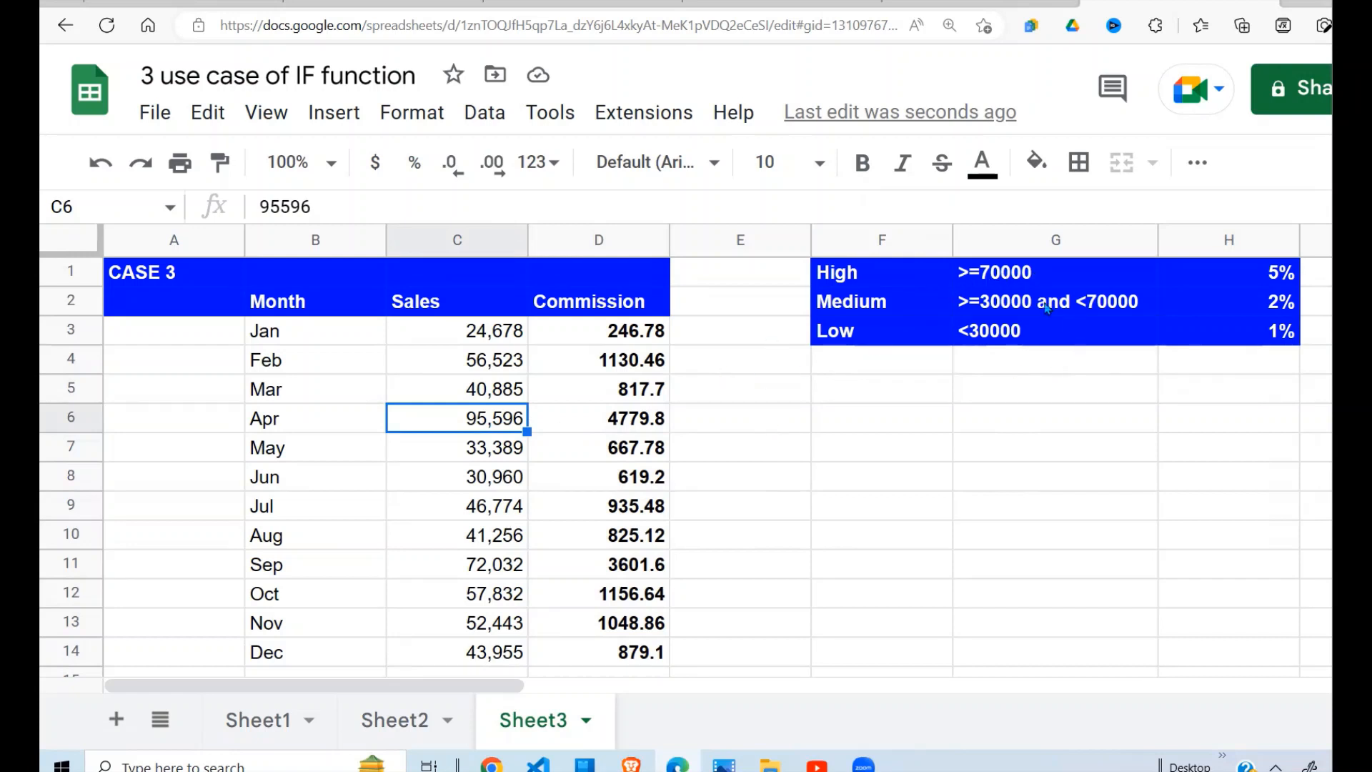
left_click(1179, 279)
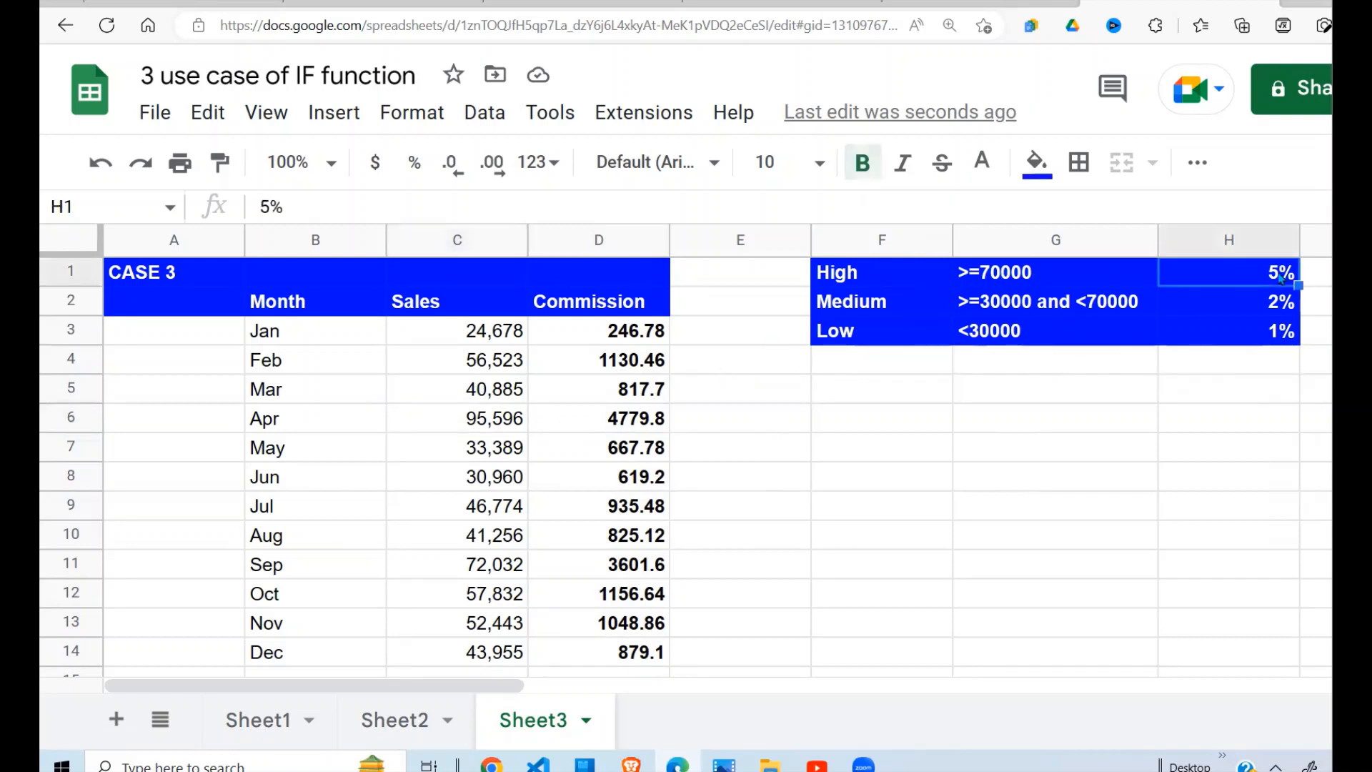
left_click(756, 433)
type("=")
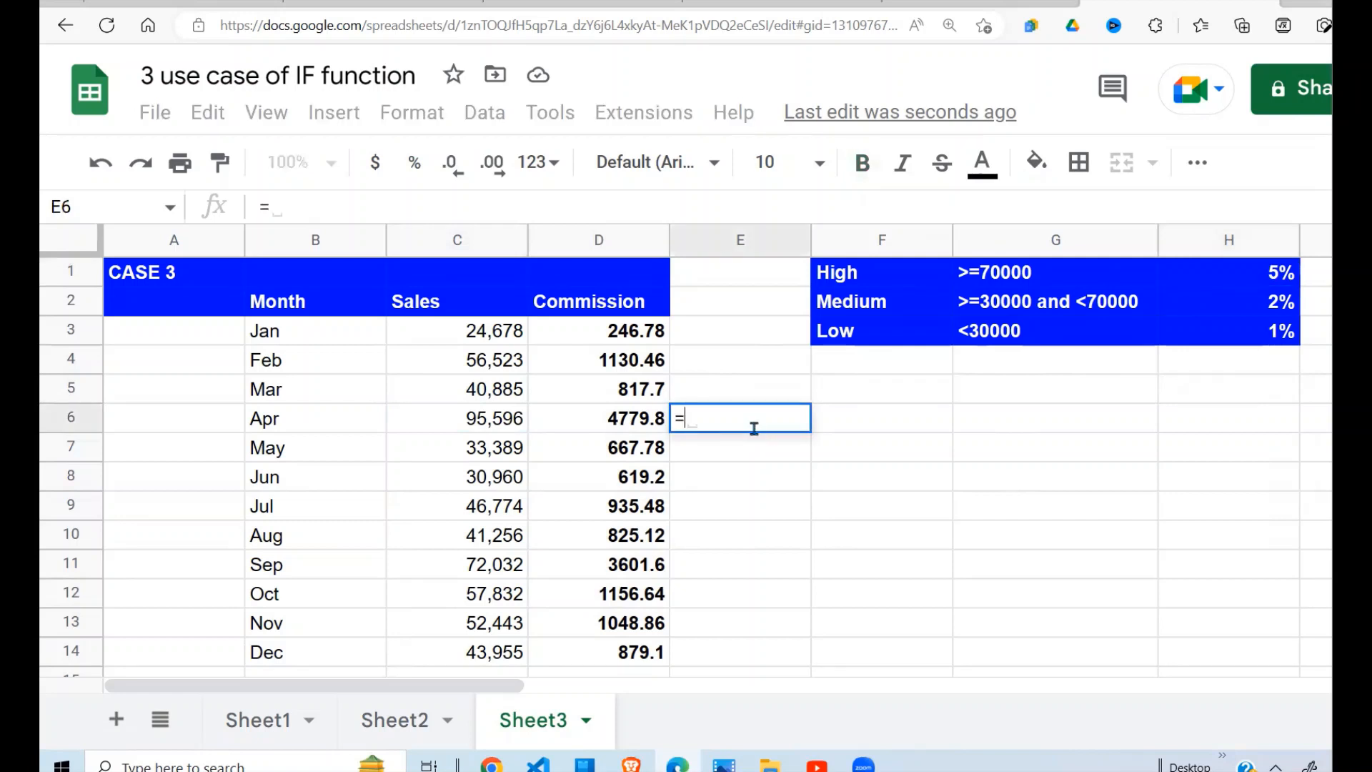
type("5%")
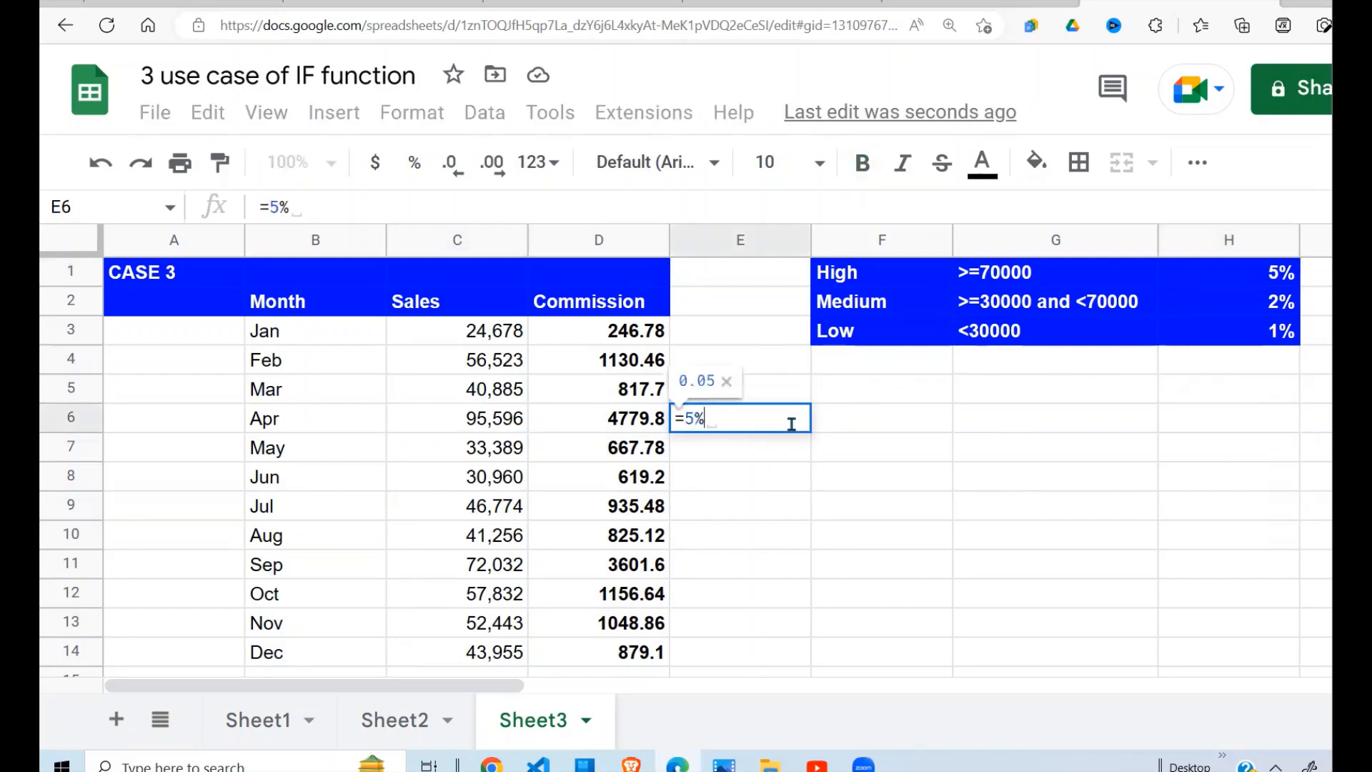
type("*")
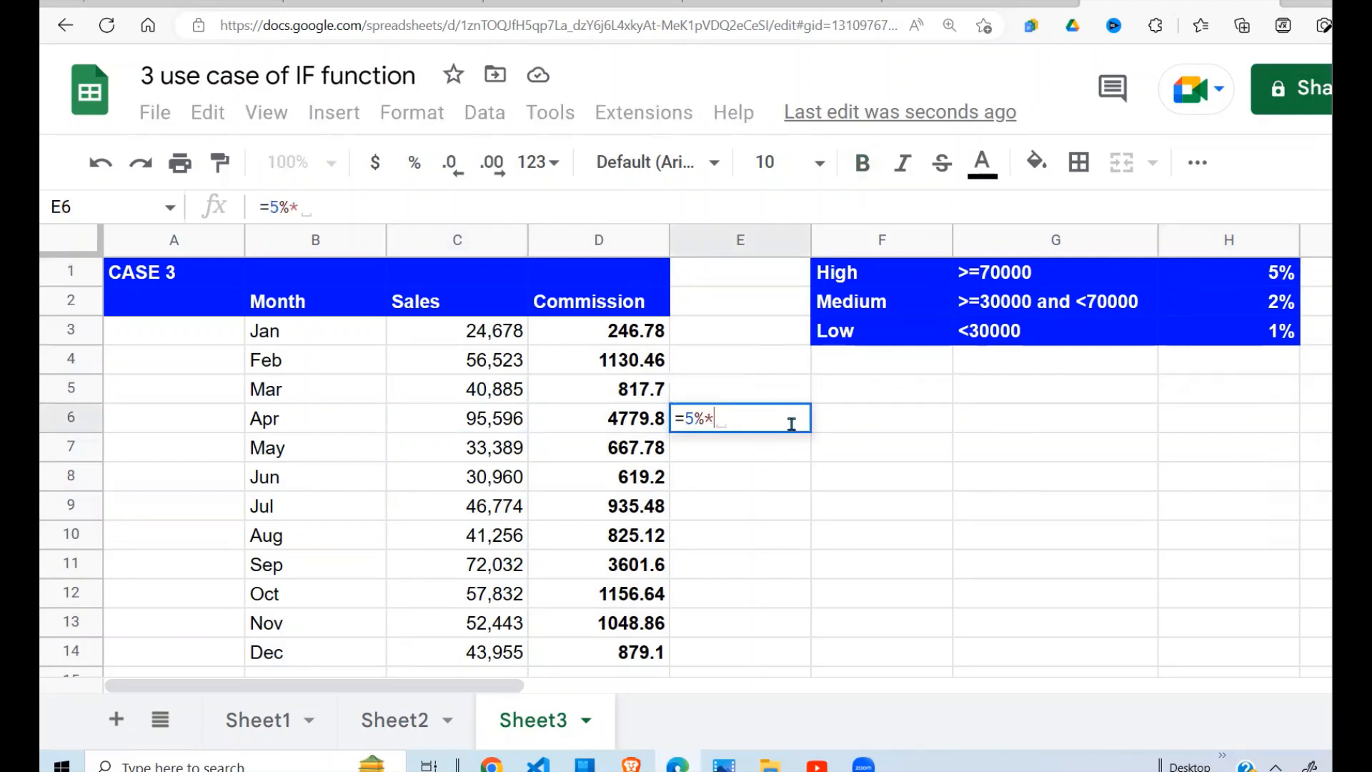
left_click(512, 420)
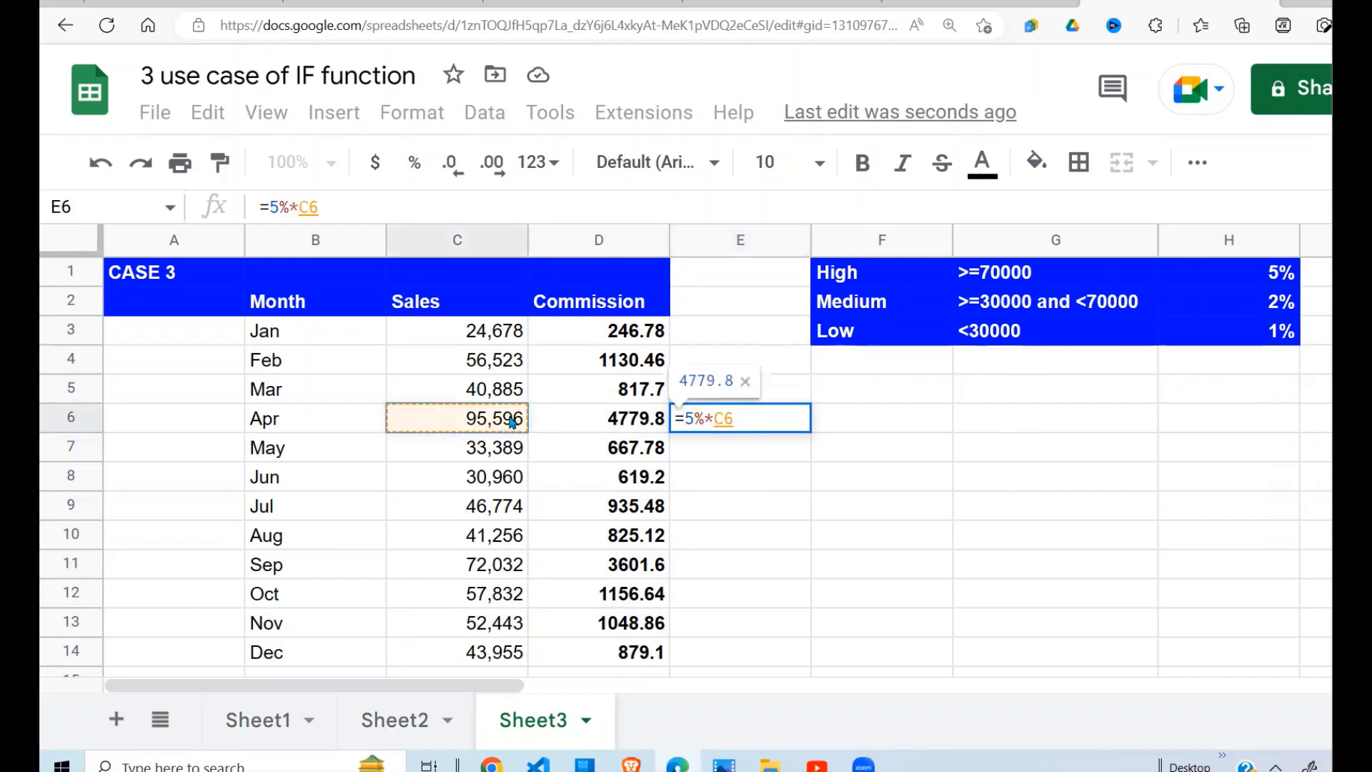
key("Return")
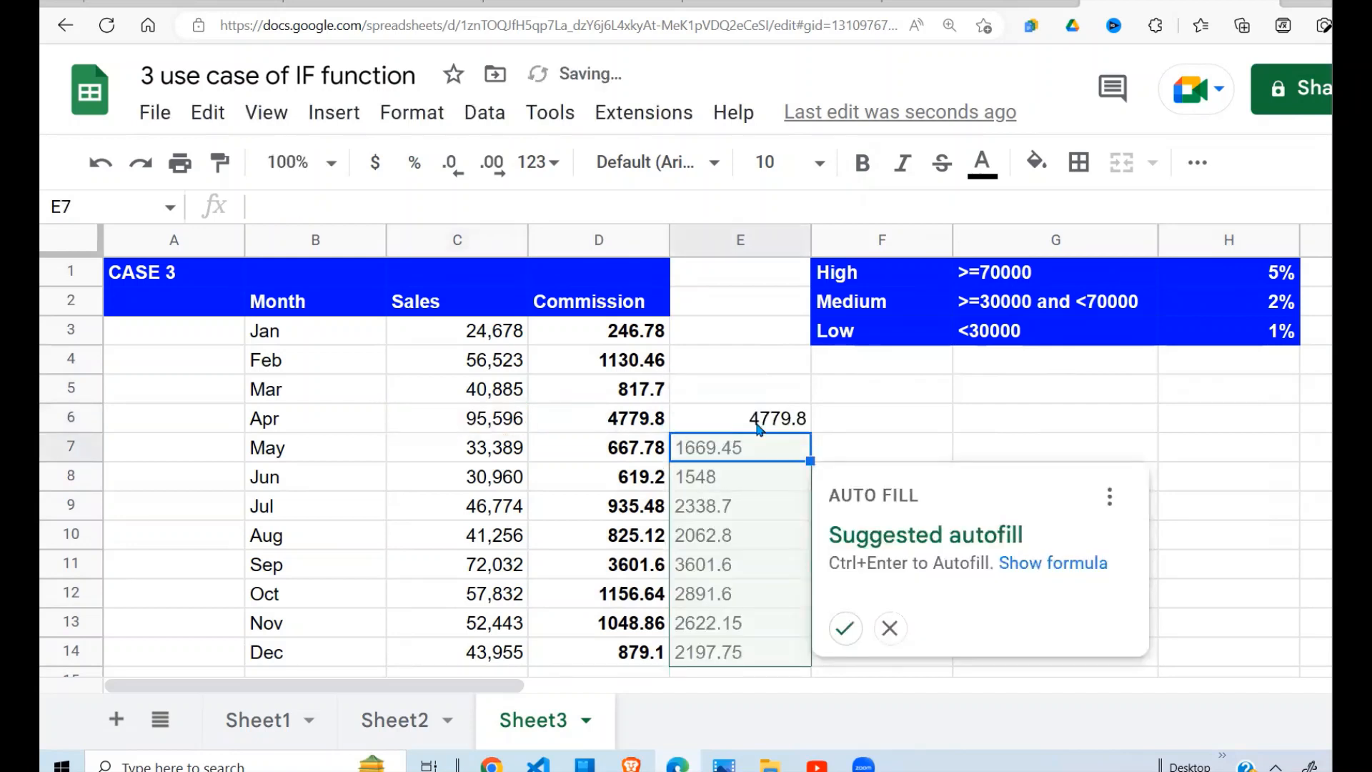
left_click(889, 627)
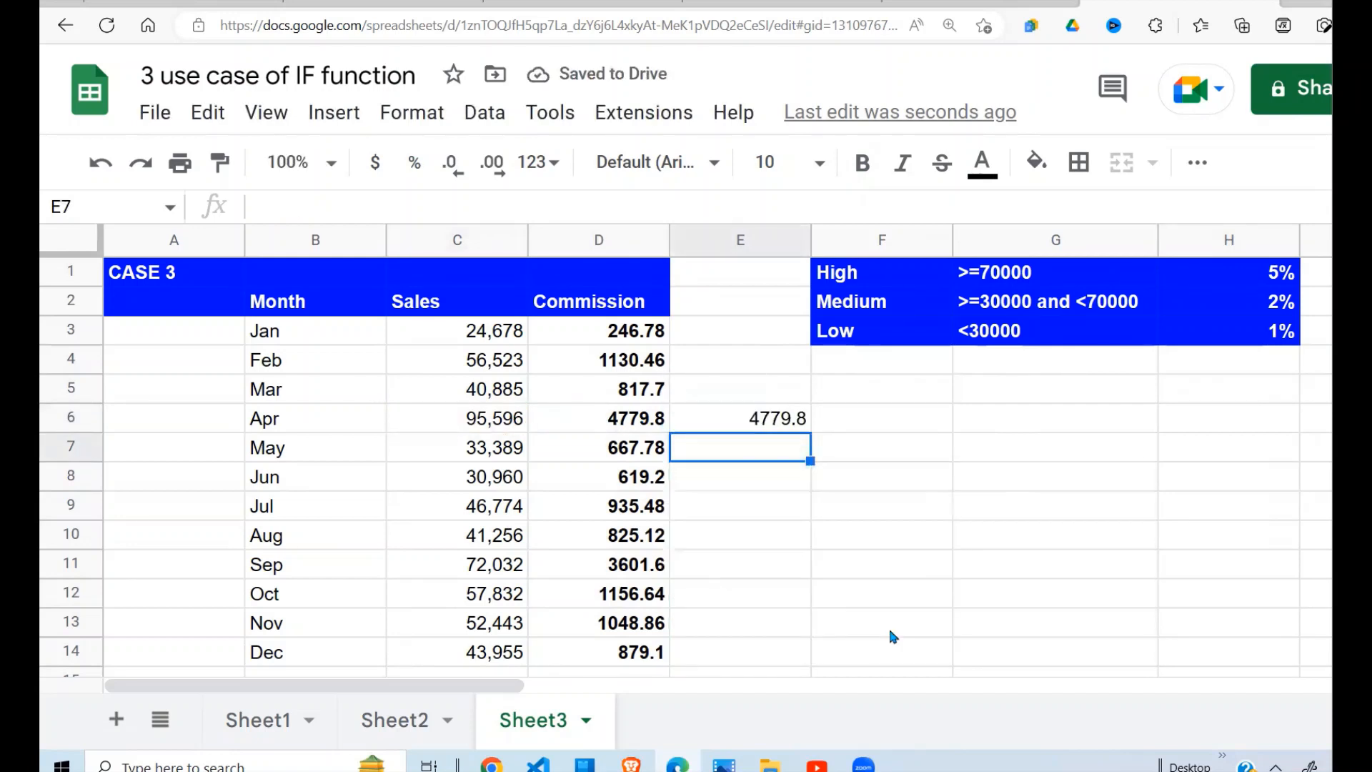
Step: Select D6:E6 to compare April's IF-formula commission with the manual check value
left_click(781, 538)
left_click(747, 427)
left_click(654, 429)
left_click(736, 422, "shift")
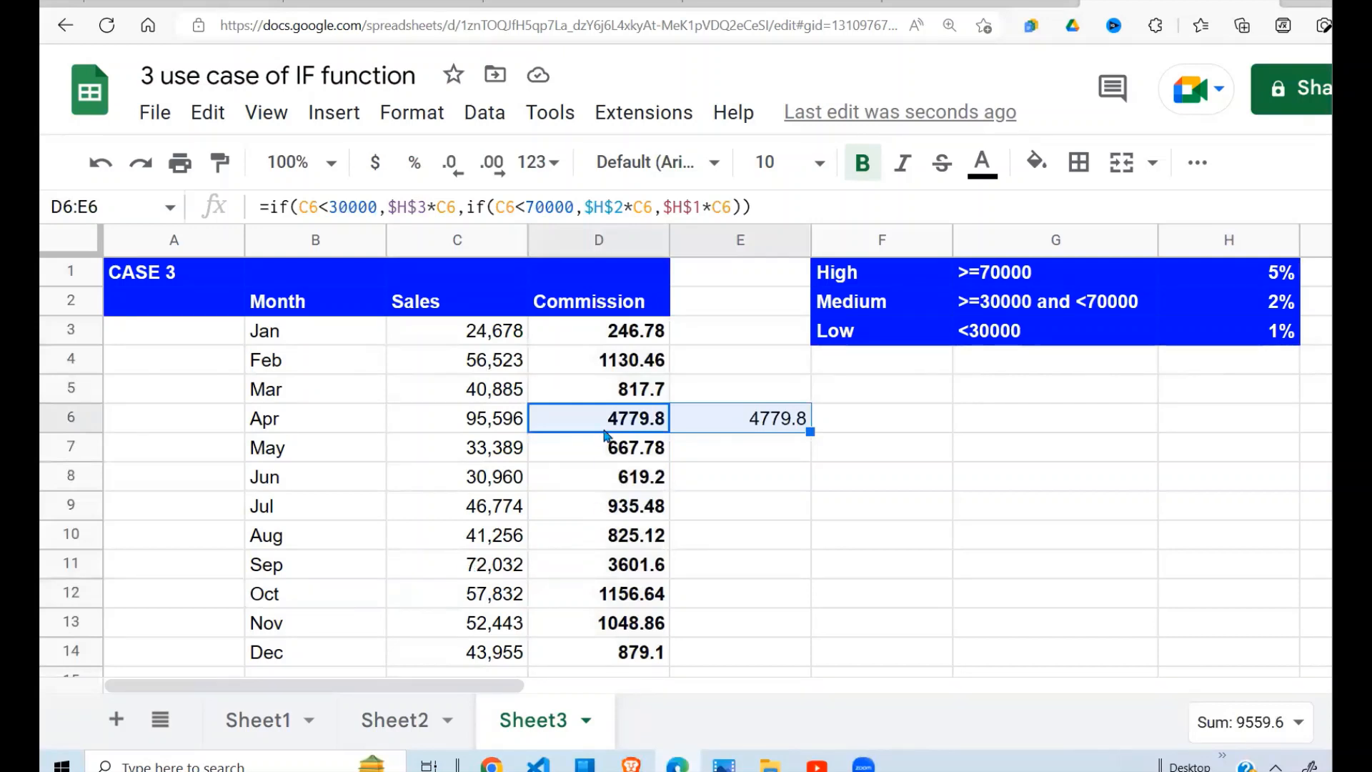
Step: Enter the check formula =1%*C3 in E3 for January's Low-rate commission, and select D3:E3 to compare it with the IF result
left_click(513, 333)
left_click(702, 330)
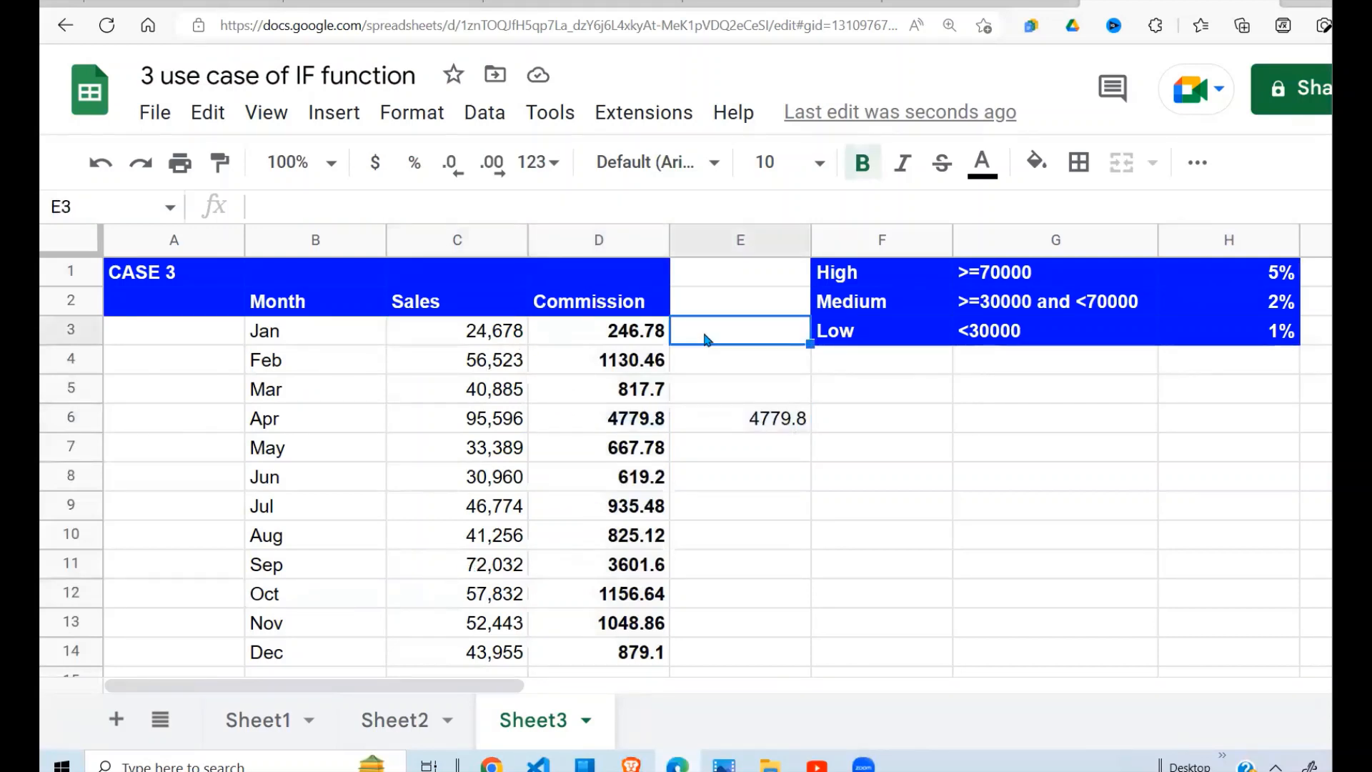
left_click(504, 343)
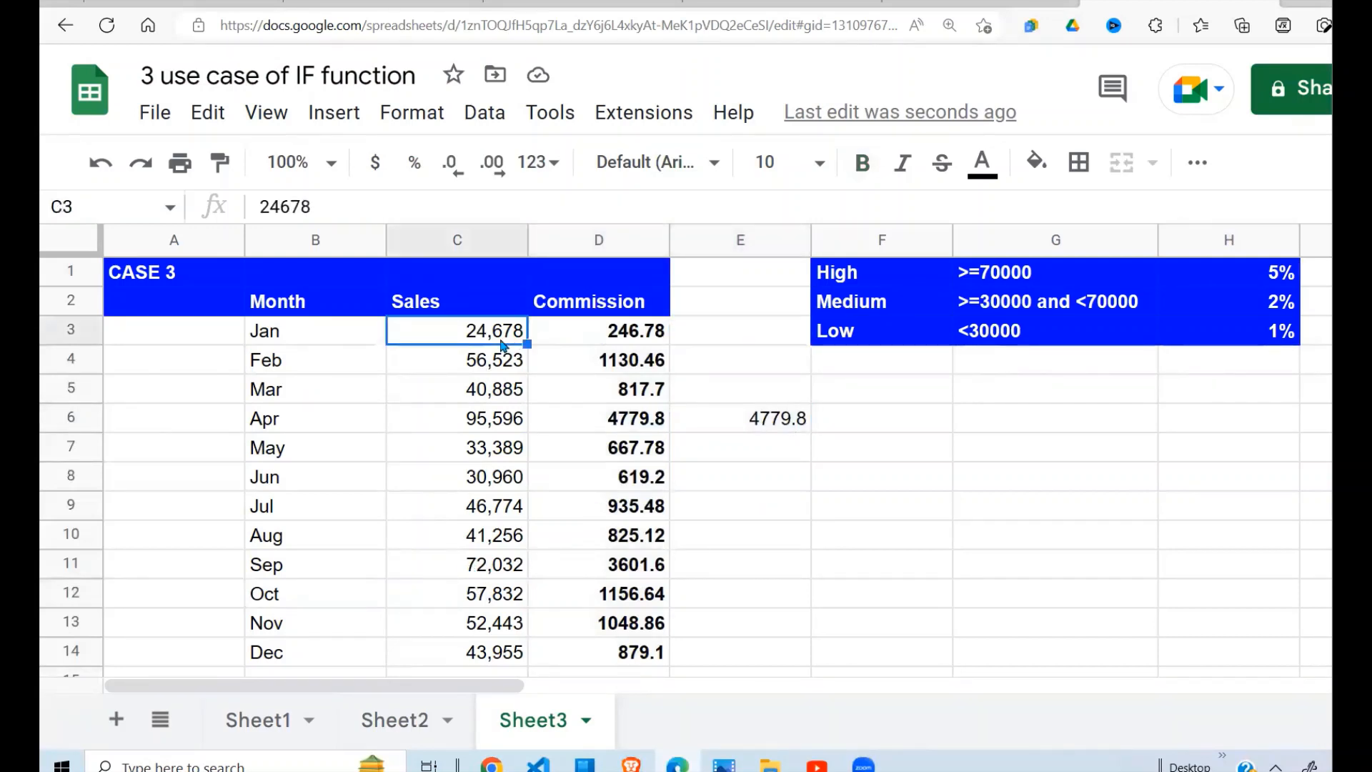
left_click(720, 333)
type("=")
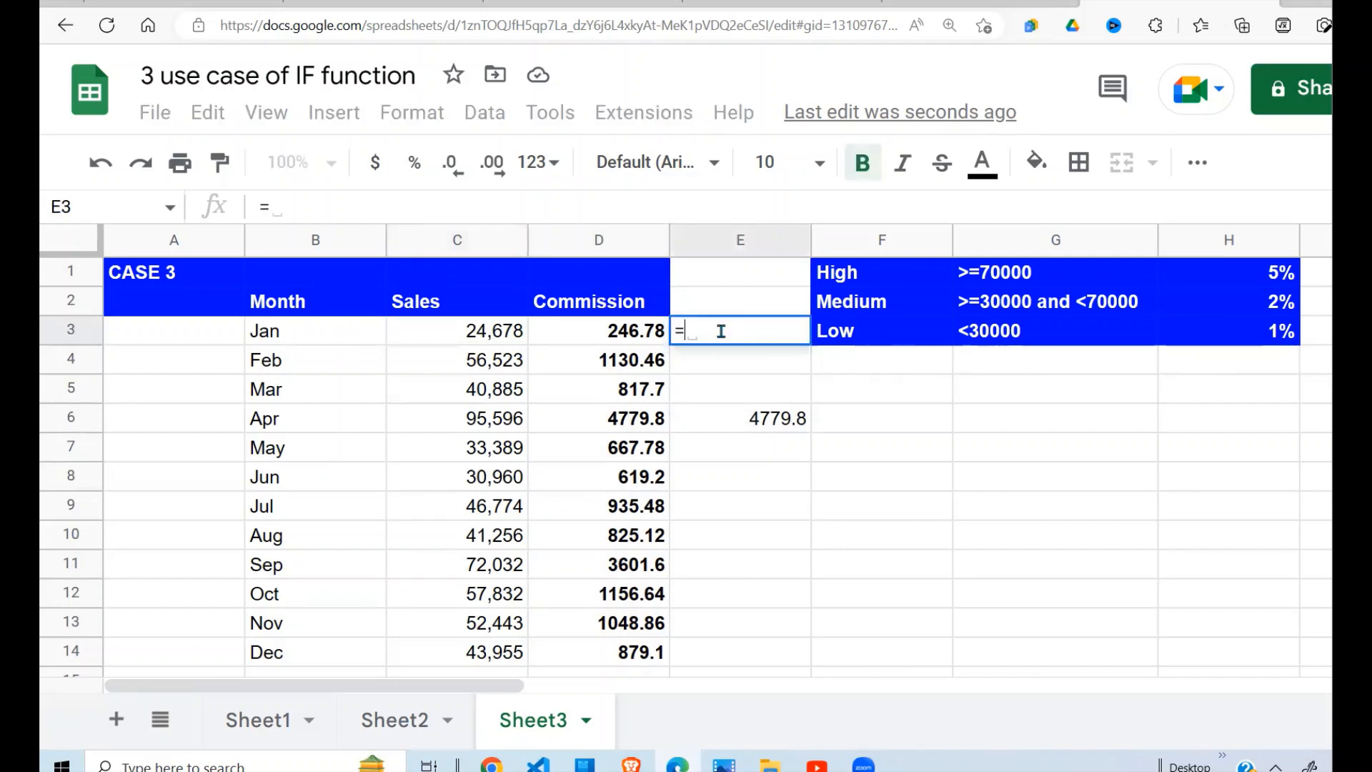
type("1%")
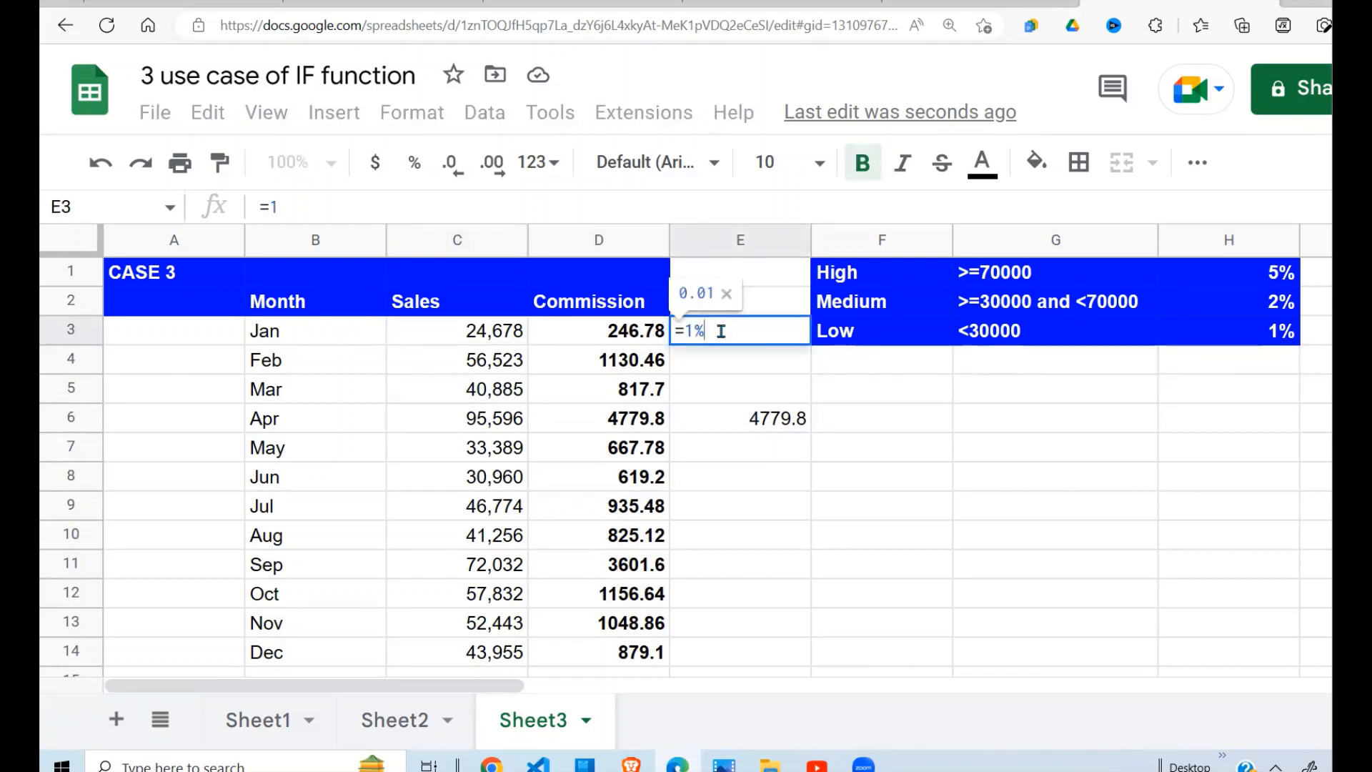
type("*")
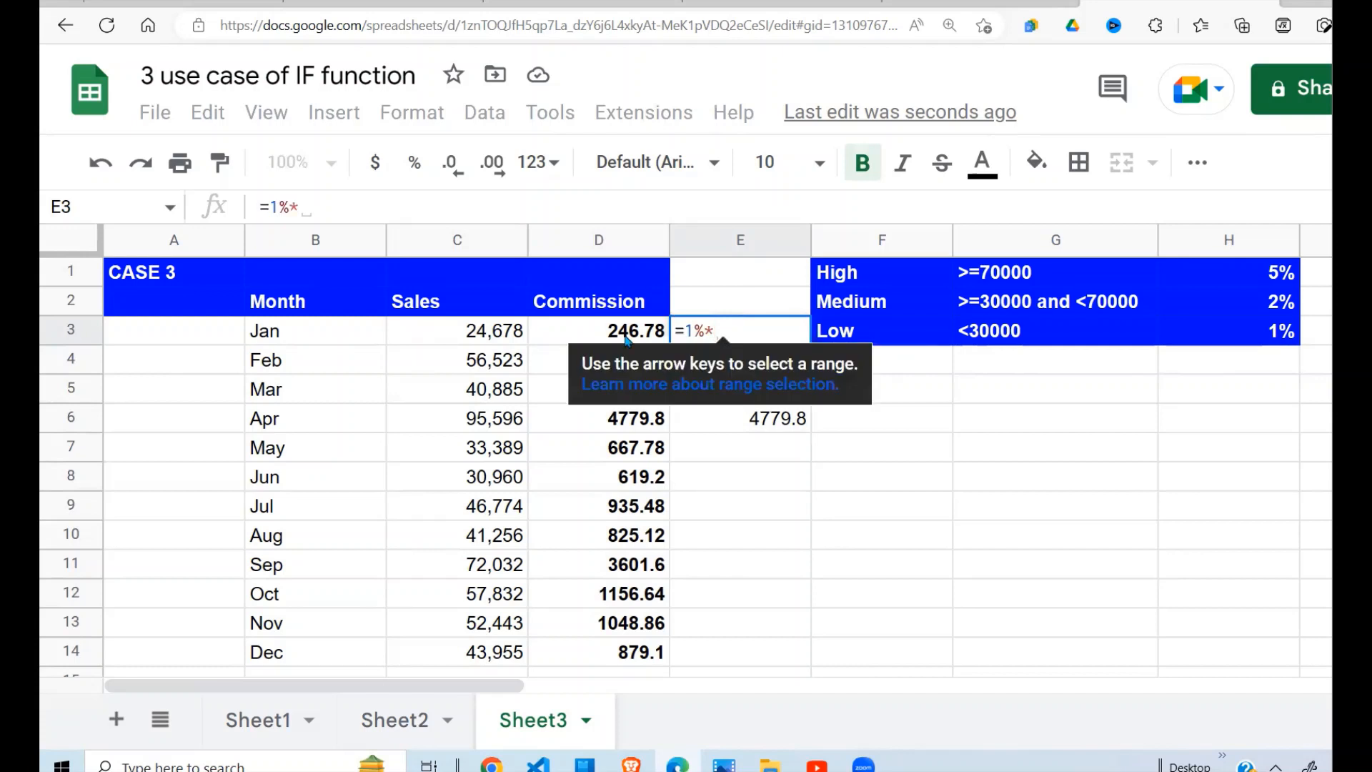
left_click(486, 346)
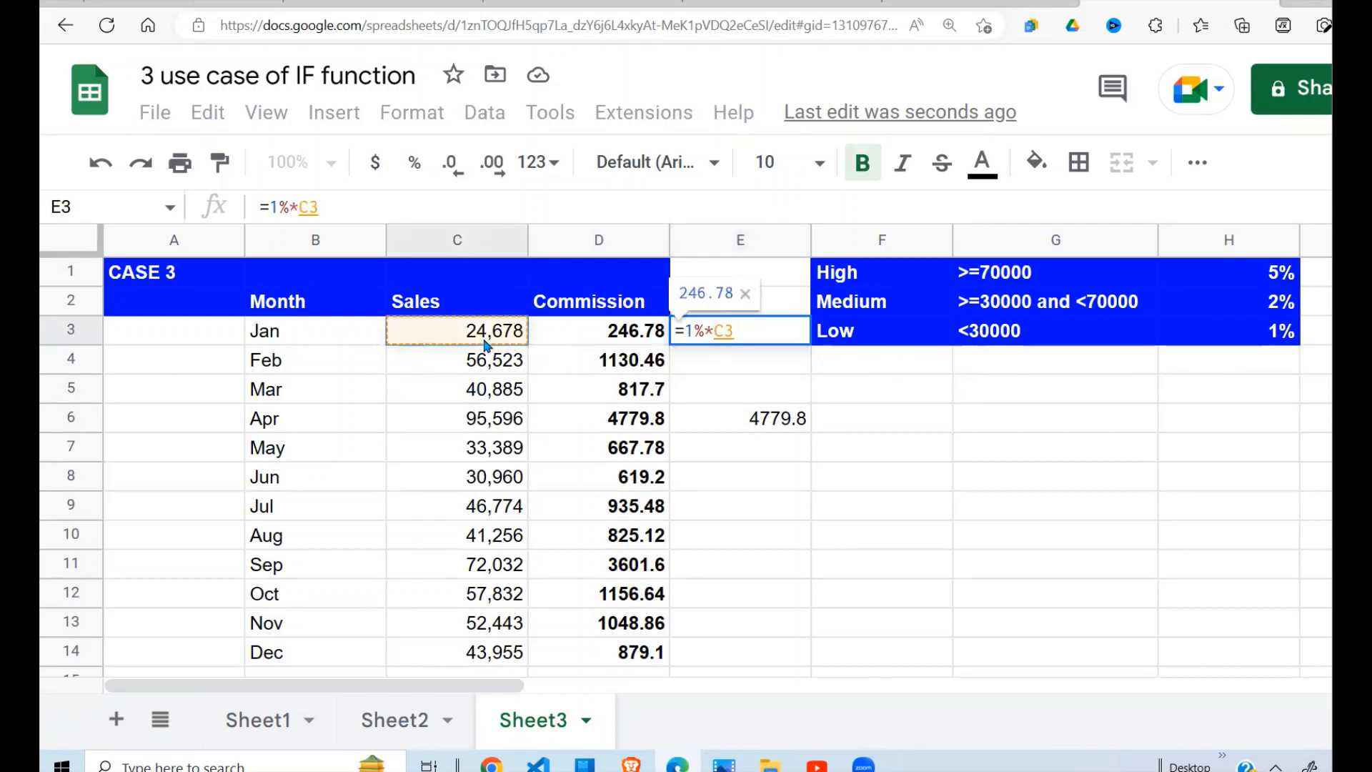
key("Return")
left_click(654, 336)
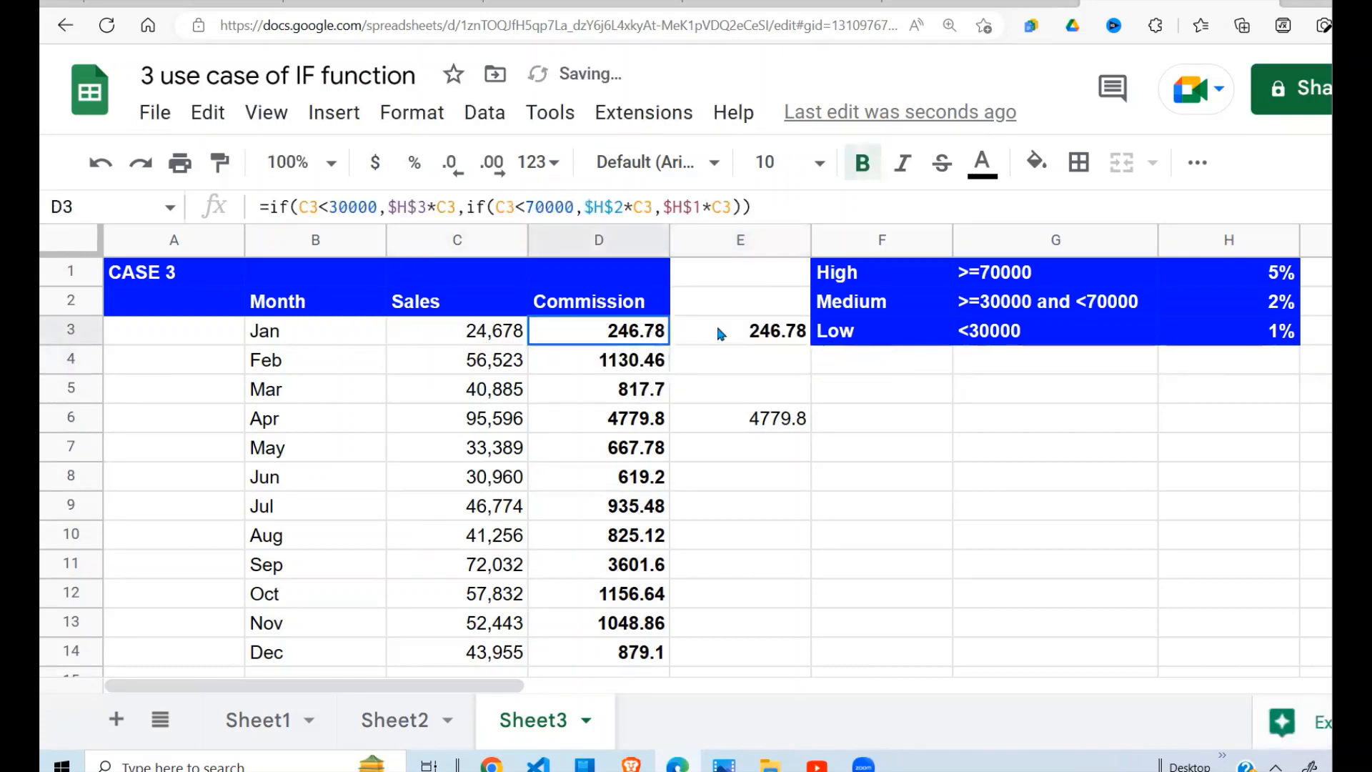
left_click(718, 333, "shift")
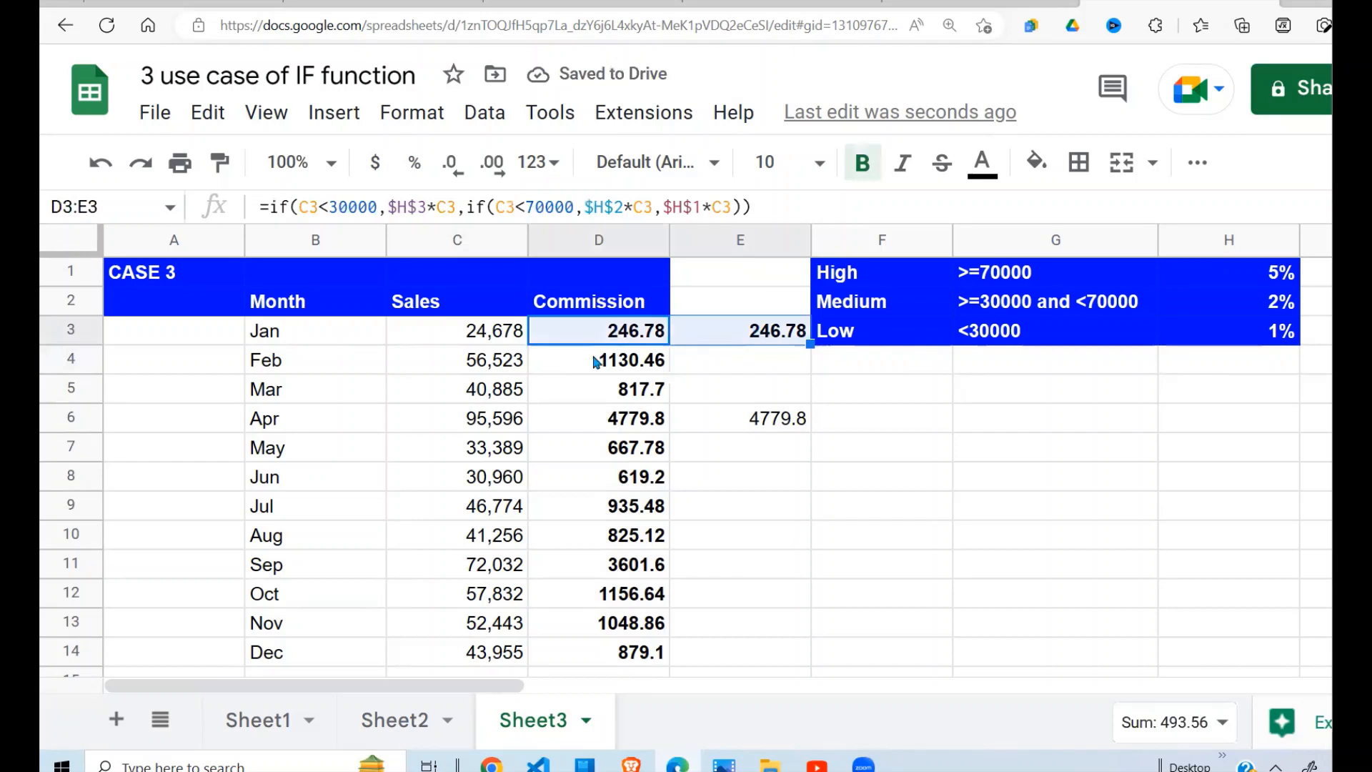